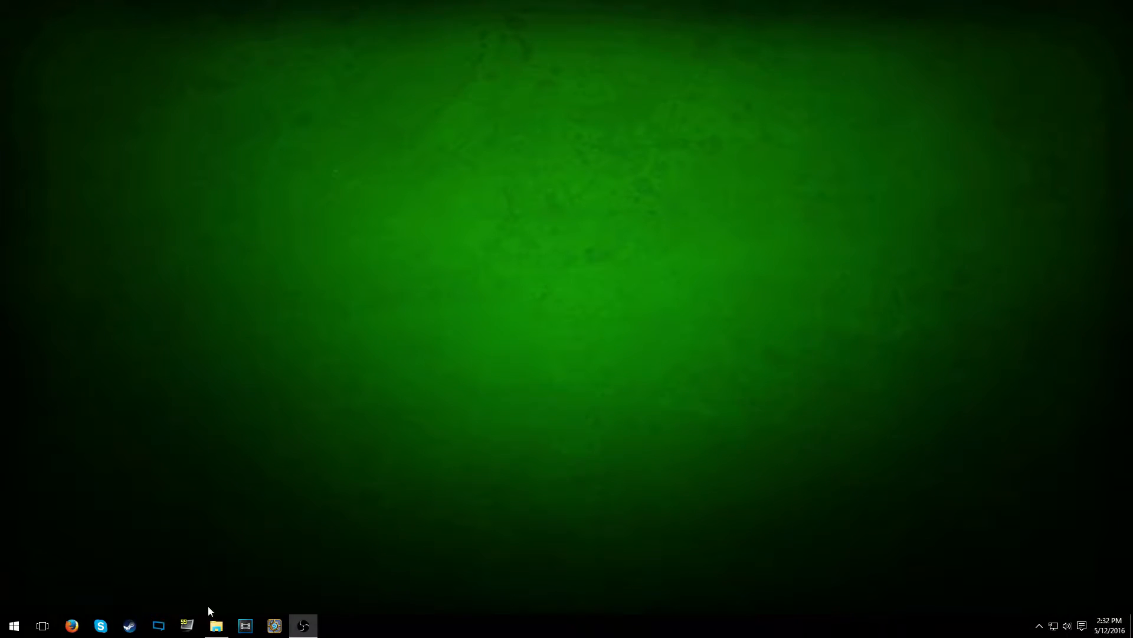
Extract RetroArch.7z into its own Retroarch folder on the H: drive with 7-Zip
click(215, 628)
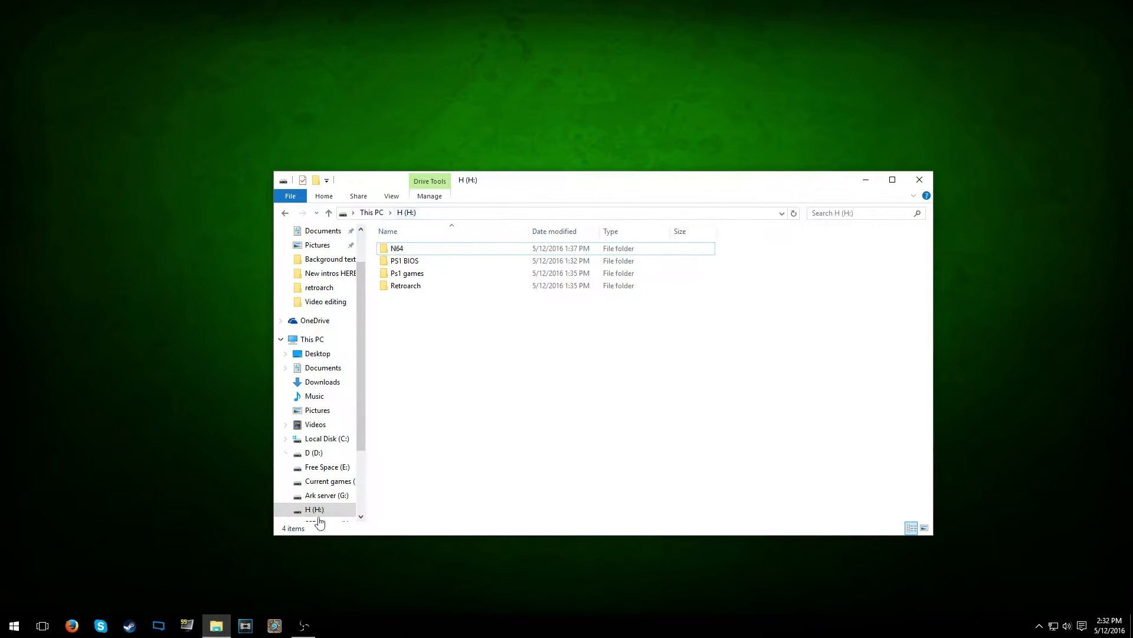
double_click(407, 286)
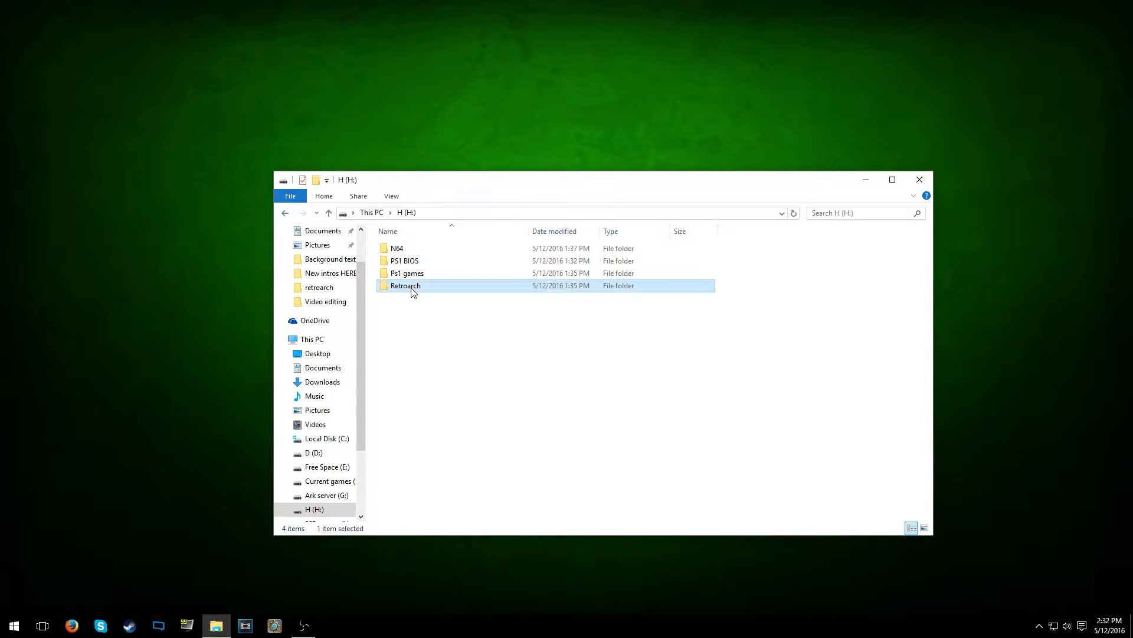
right_click(406, 250)
mouse_move(472, 276)
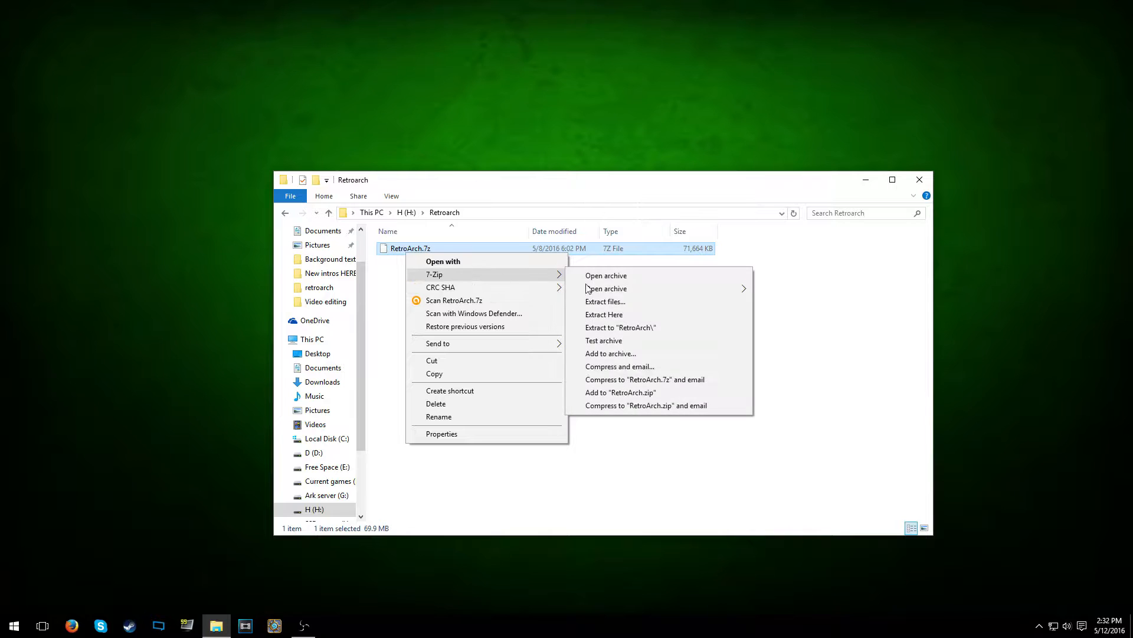
click(612, 320)
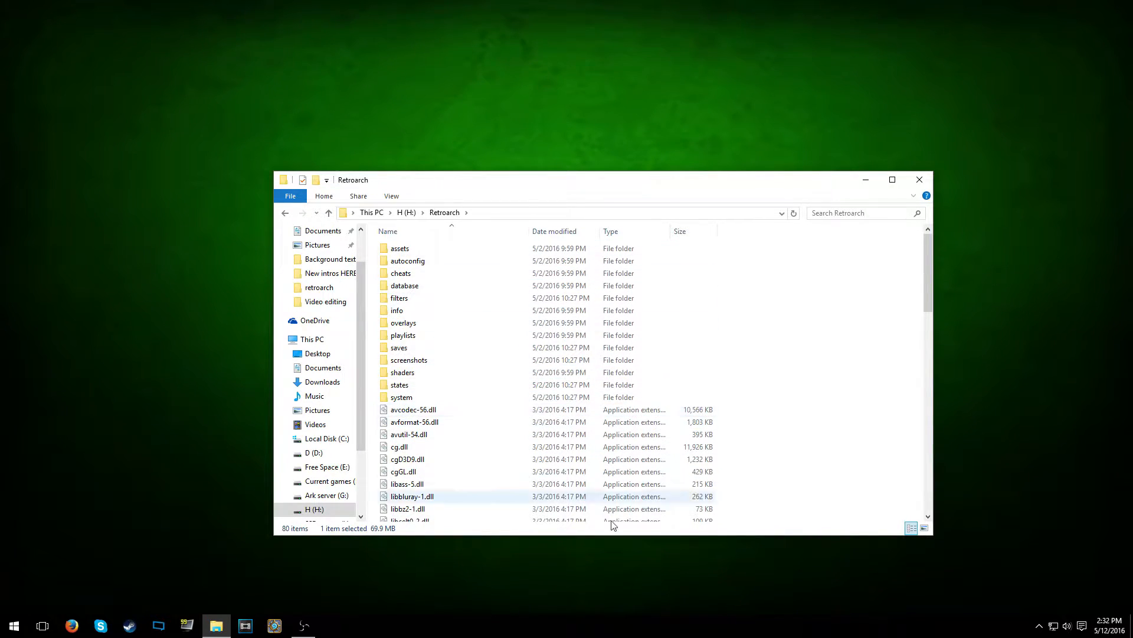
Launch retroarch.exe from the extracted files in the Retroarch folder
click(892, 180)
scroll(327, 235, down, 12)
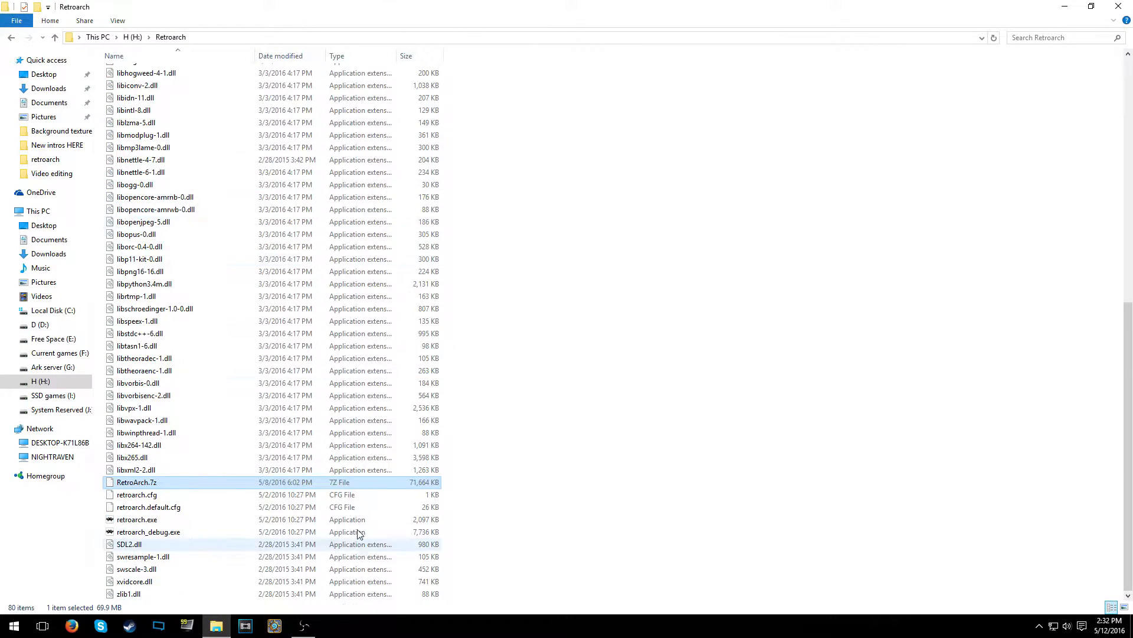
click(143, 523)
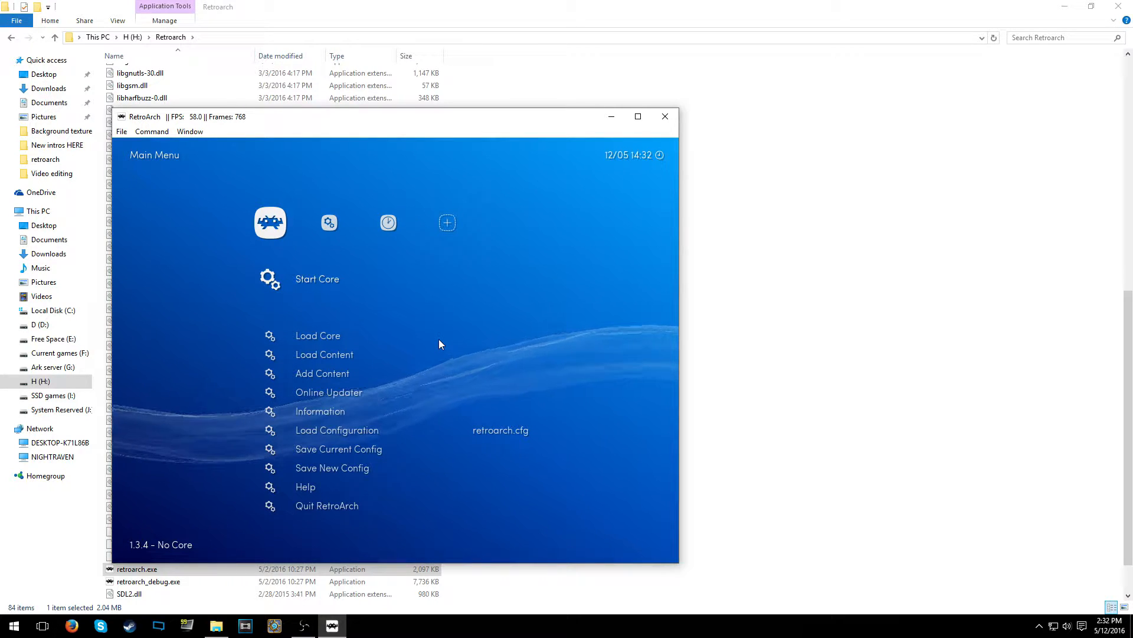
Open the Core Updater list within the Online Updater
key(Right)
key(Left)
key(Down)
key(Down)
key(Down)
key(Down)
key(Return)
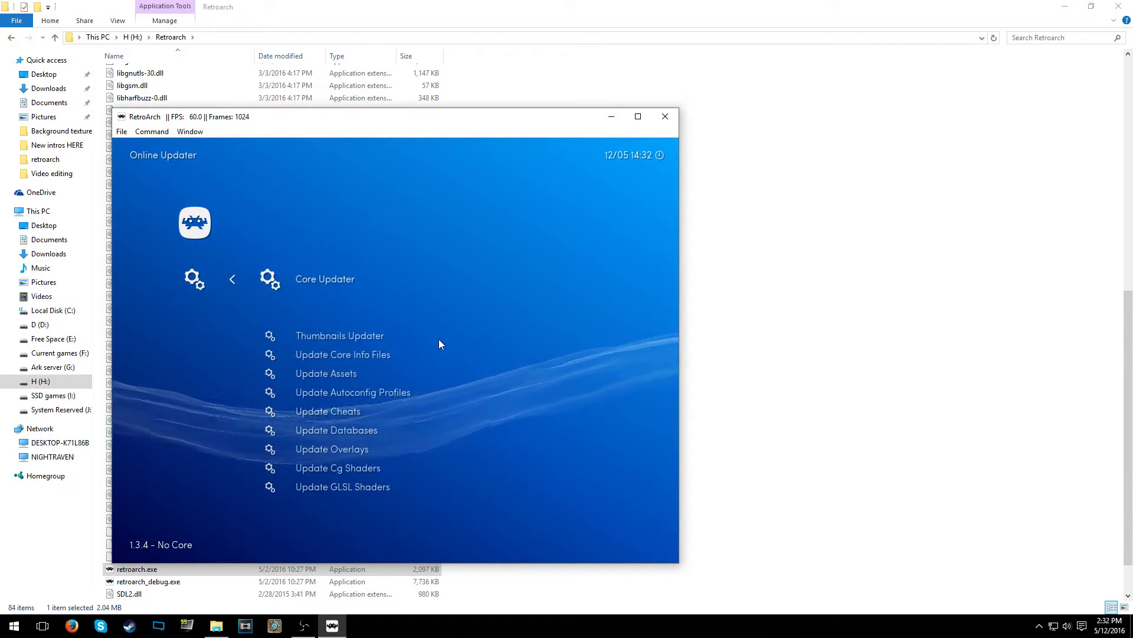
key(Return)
Download the PlayStation (Mednafen PSX) core and return to the main menu
key(Up)
key(Up)
key(Up)
key(Up)
key(Up)
key(Up)
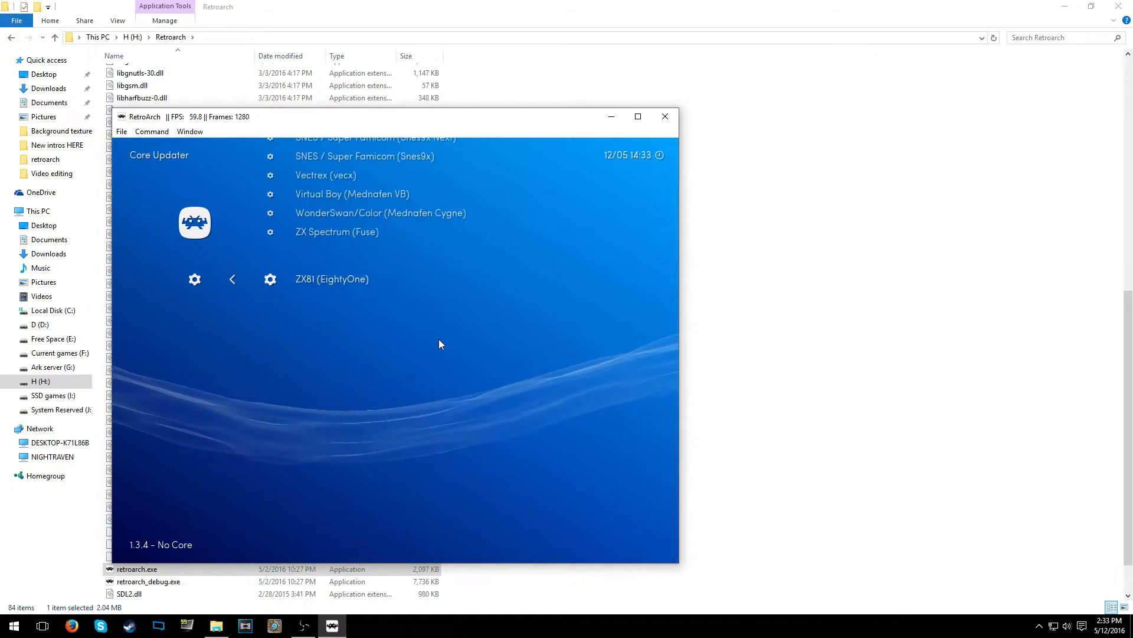
key(Up)
key(Up)
key(Up)
key(Up)
key(Up)
key(Up)
key(Up)
key(Up)
key(Up)
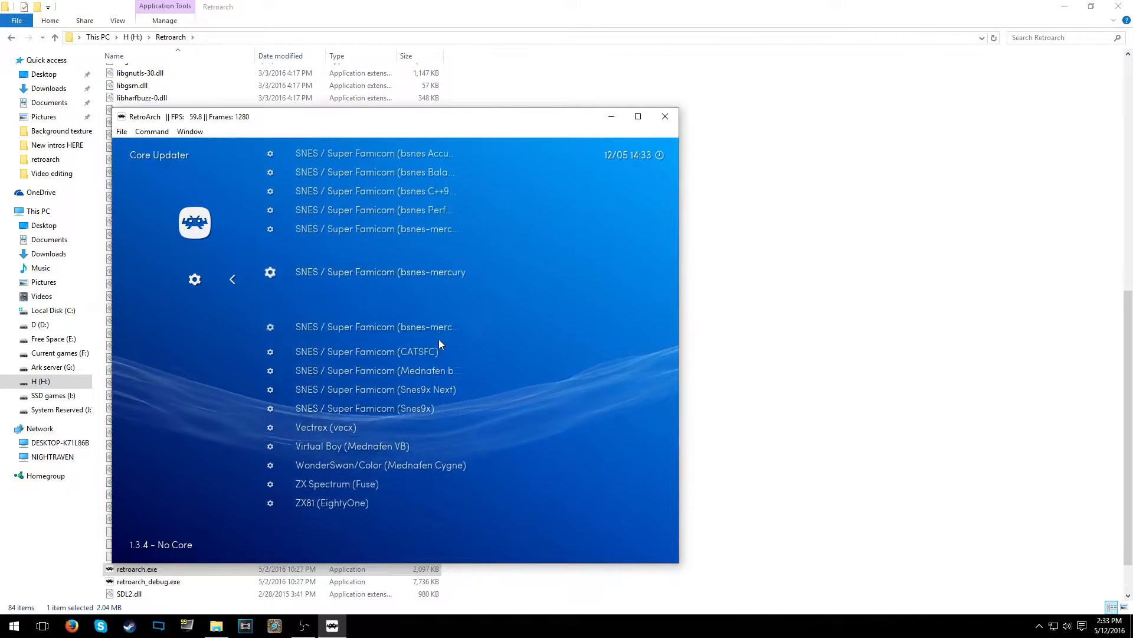
key(Up)
key(Up)
key(Up)
key(Up)
key(Up)
key(Up)
key(Up)
key(Up)
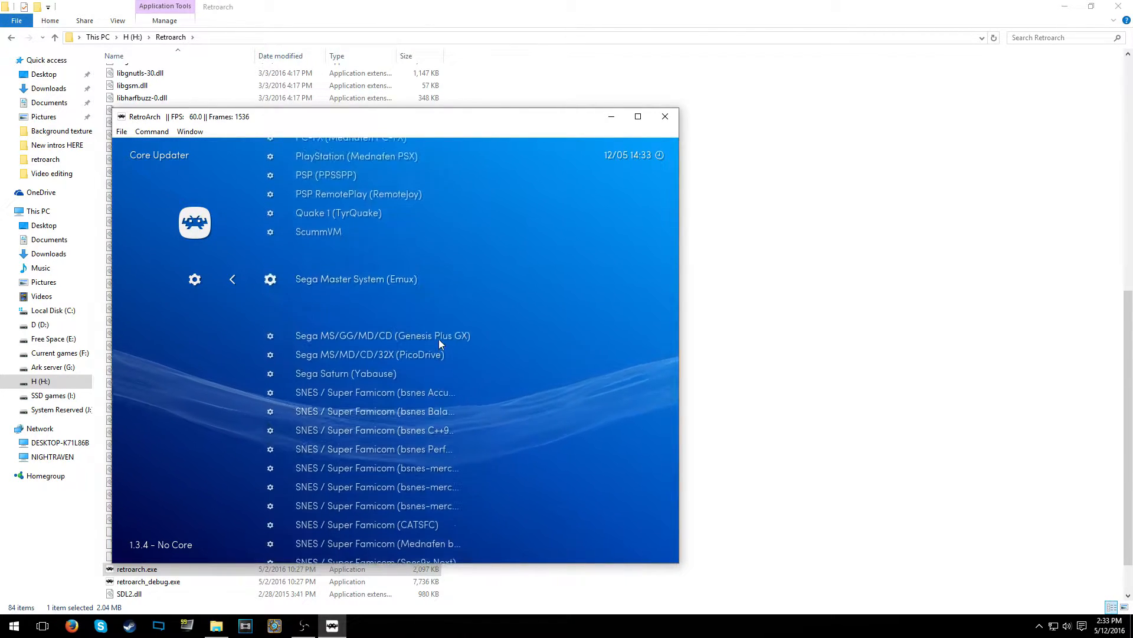
key(Up)
key(Up)
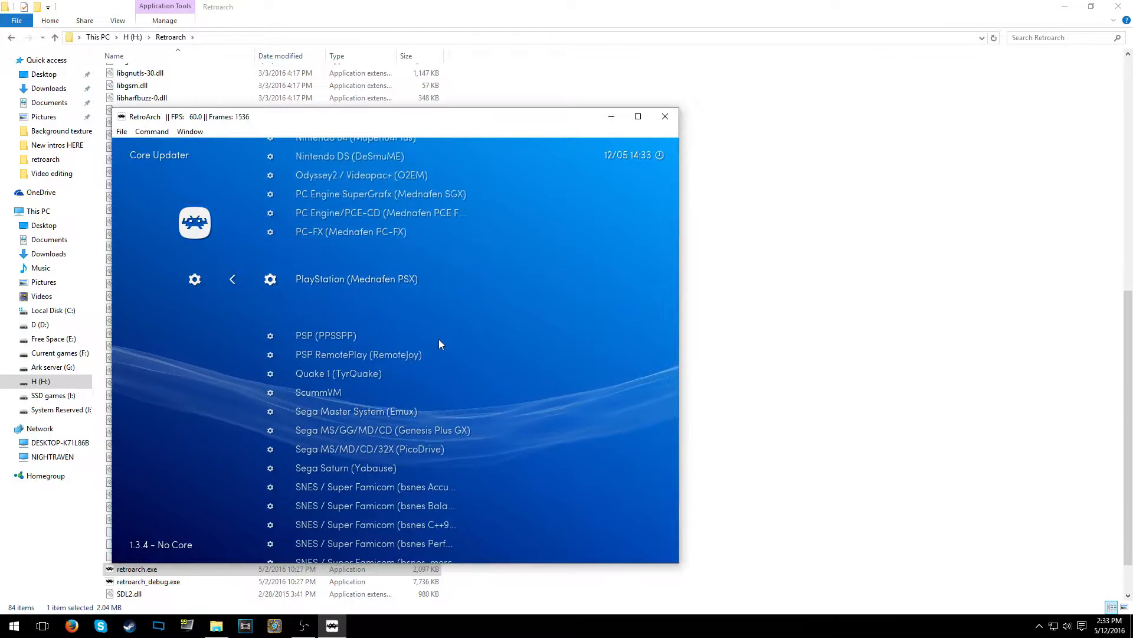
key(Return)
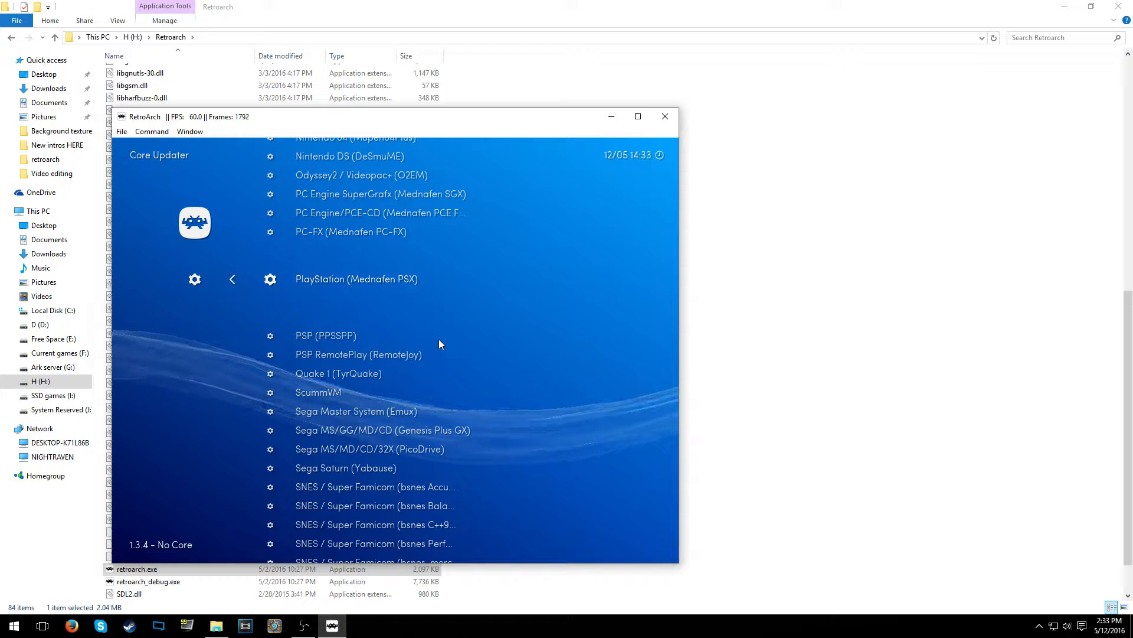
key(BackSpace)
key(BackSpace)
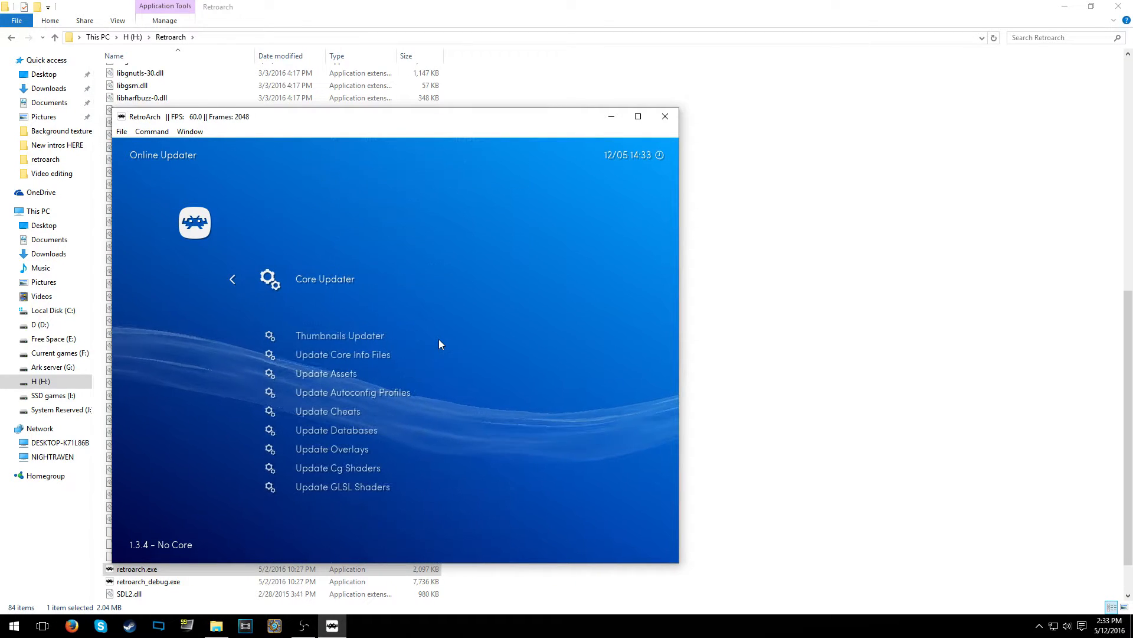
Begin a directory scan from Add Content and go to the H:\ drive in the file selection
key(Up)
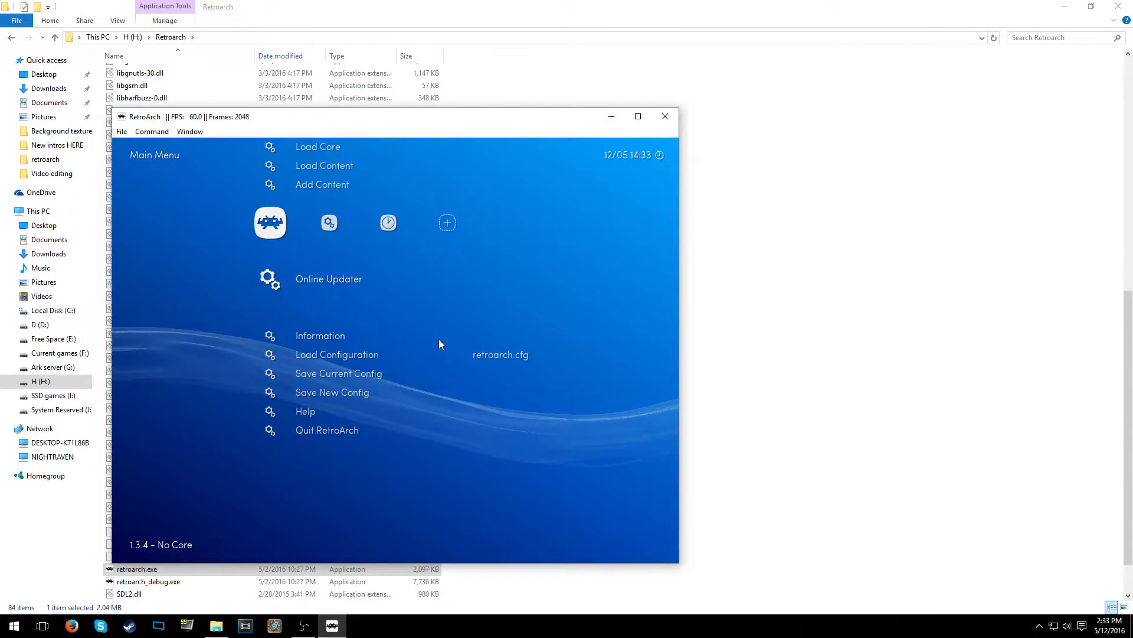
key(Return)
key(Down)
key(Return)
key(Down)
key(Down)
key(Down)
key(Down)
key(Down)
key(Down)
key(Down)
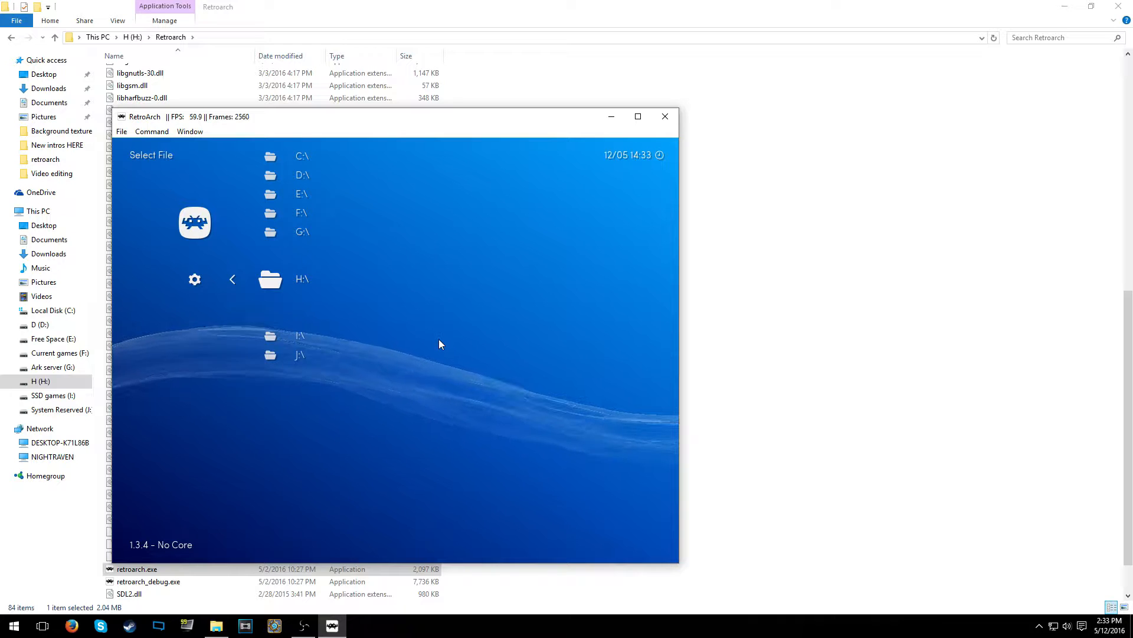
Switch to File Explorer and examine where the Ps1 games and Retroarch folders are on the H: drive
click(805, 362)
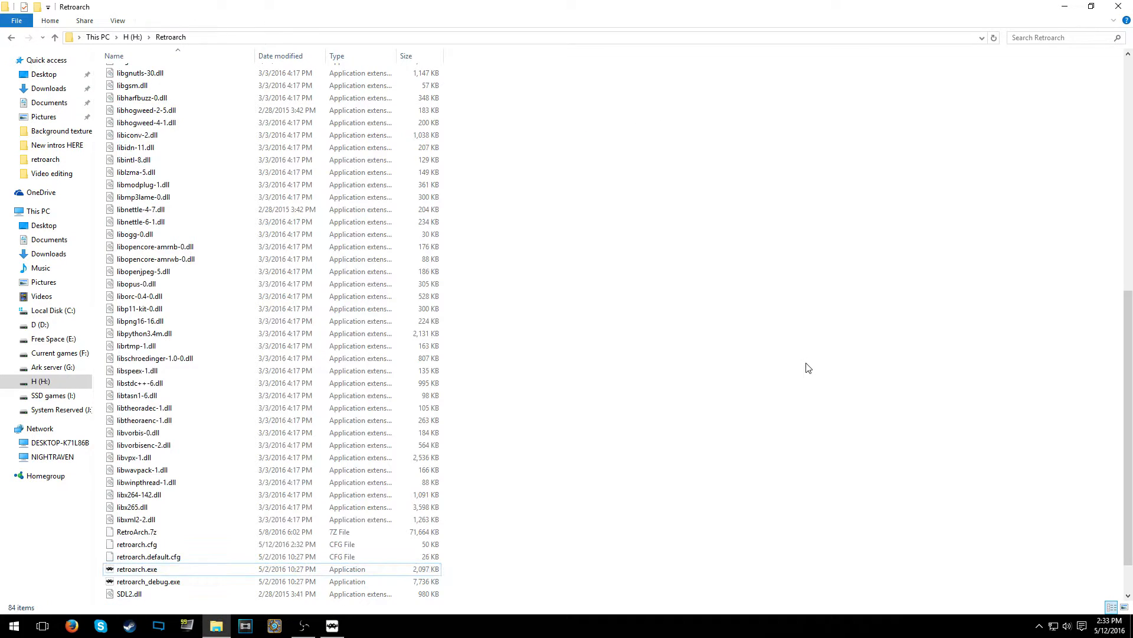
click(12, 42)
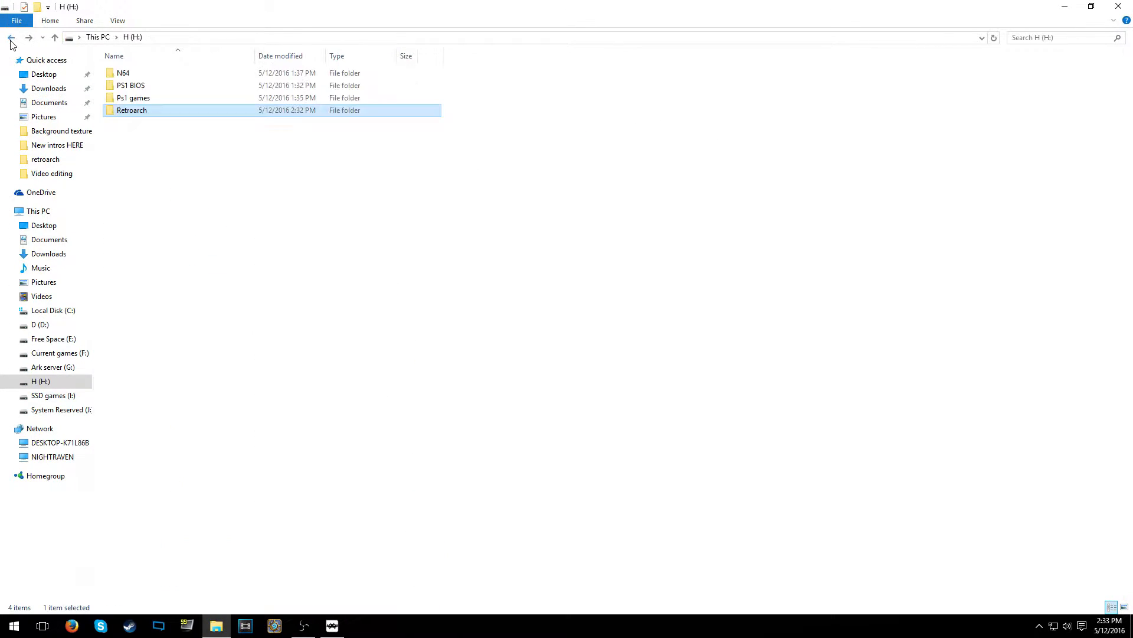
double_click(118, 97)
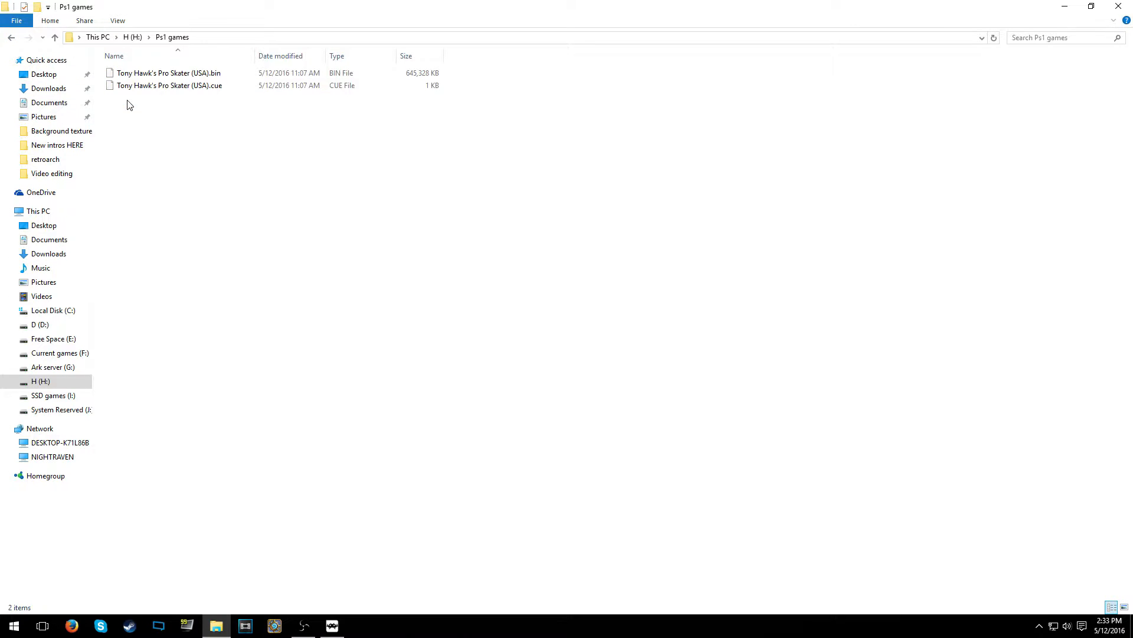
click(10, 39)
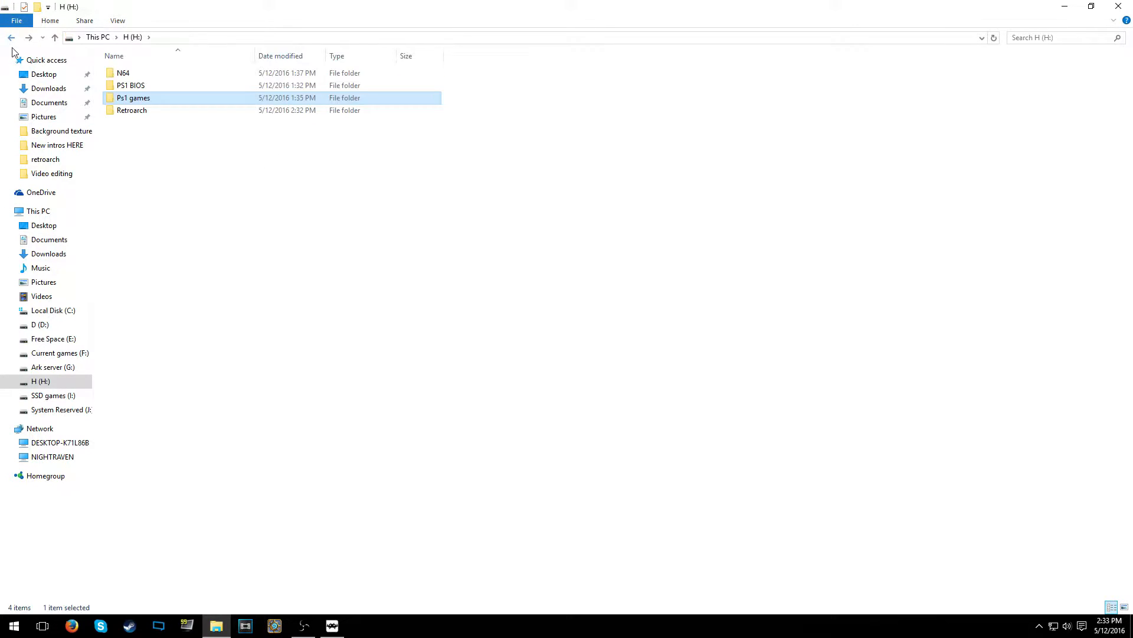
double_click(136, 100)
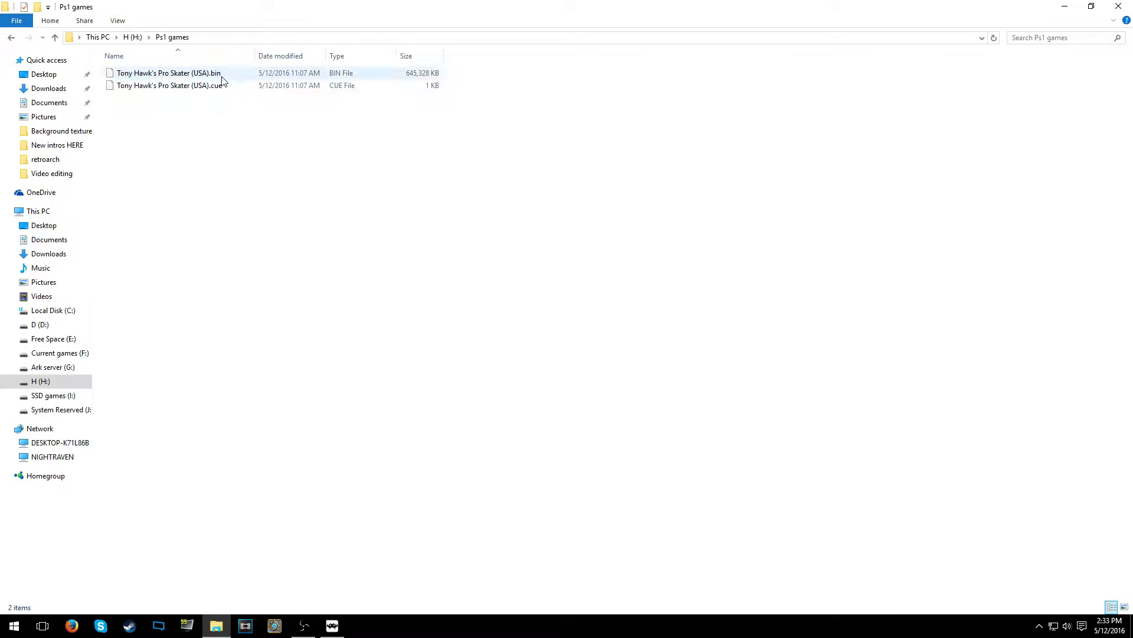
click(10, 39)
click(11, 39)
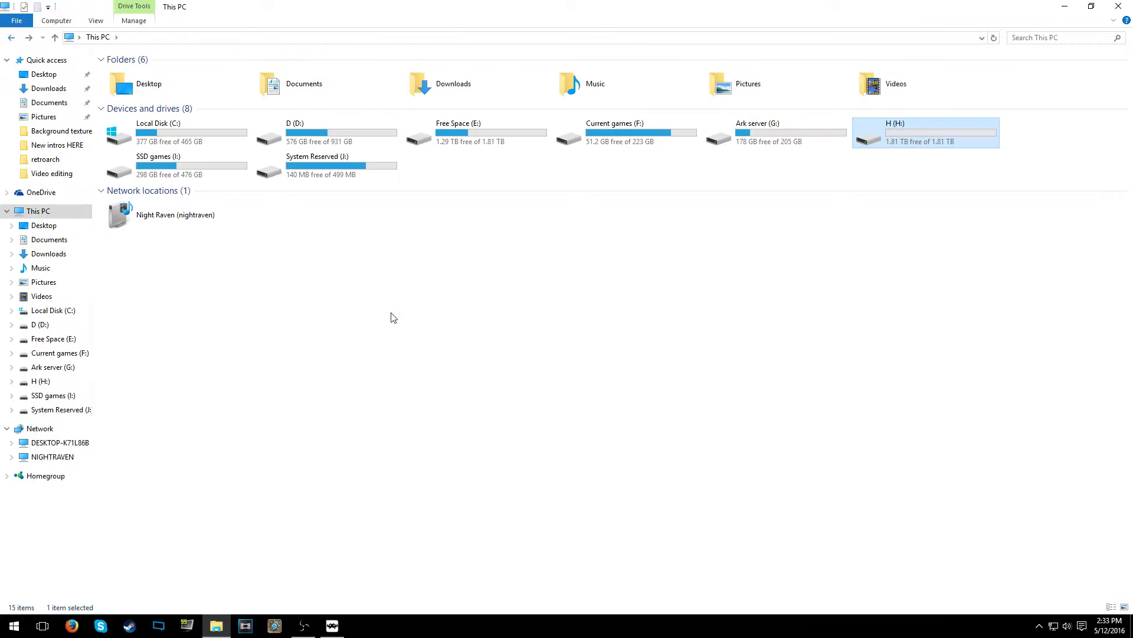
double_click(922, 144)
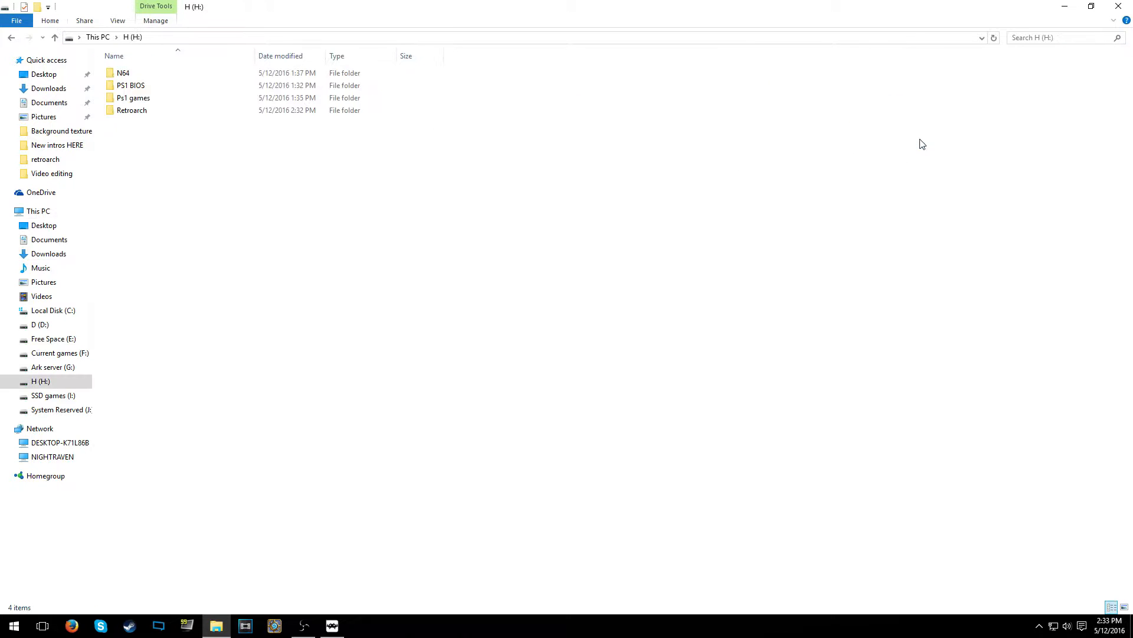
double_click(131, 110)
scroll(337, 81, down, 3)
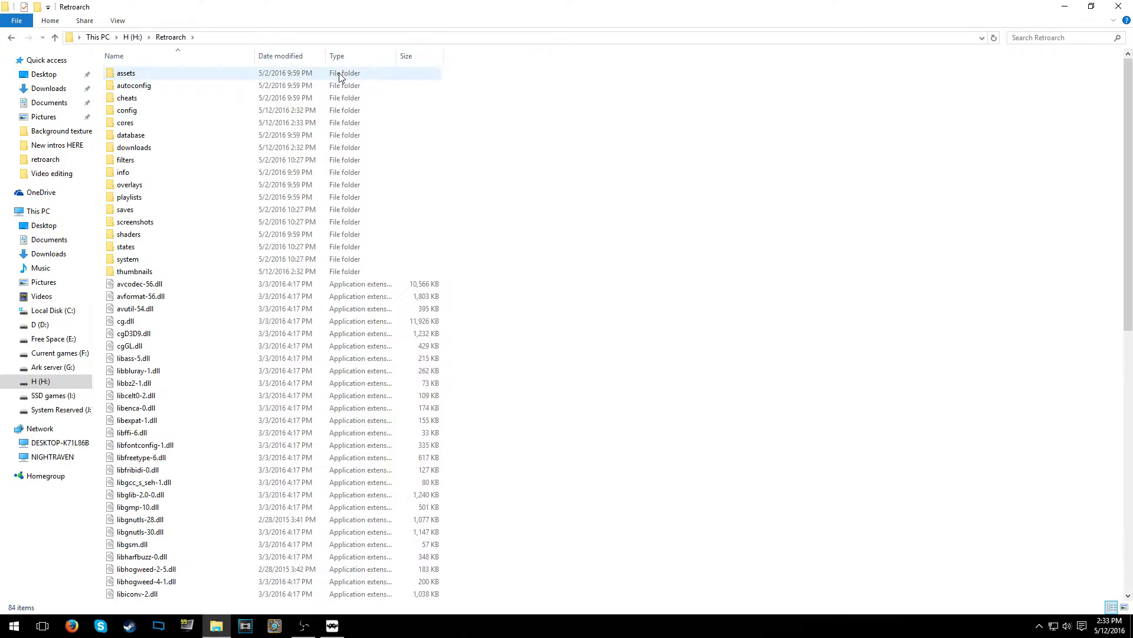
Switch back to RetroArch and scan the H:\Ps1 games directory for content
click(330, 631)
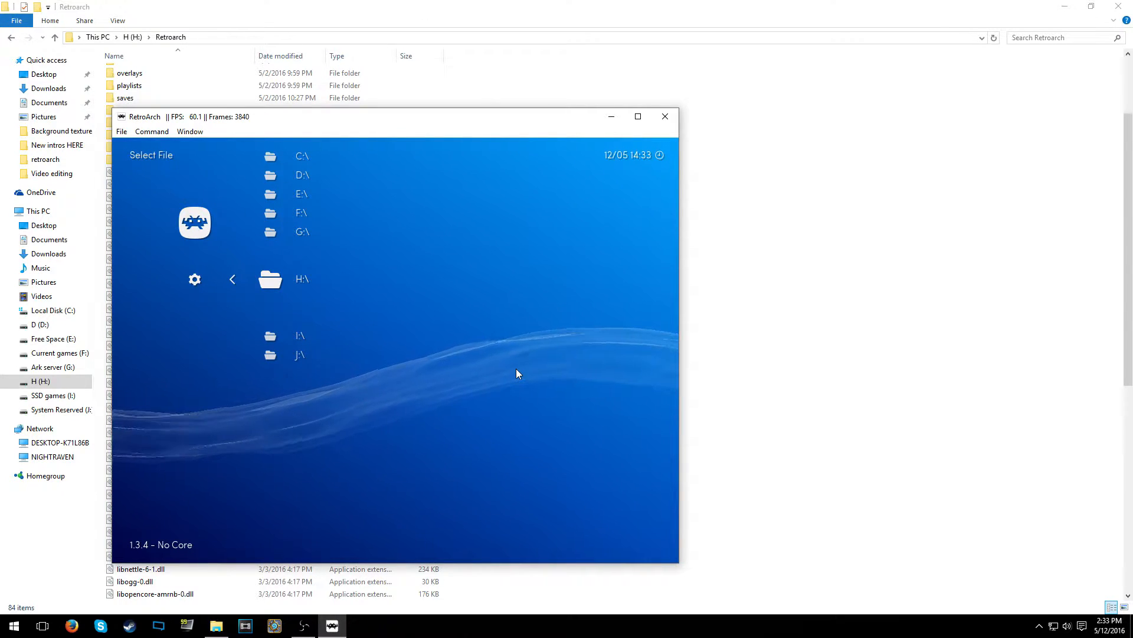
key(Return)
key(Down)
key(Down)
key(Down)
key(Down)
key(Down)
key(Down)
key(Return)
key(Down)
key(Return)
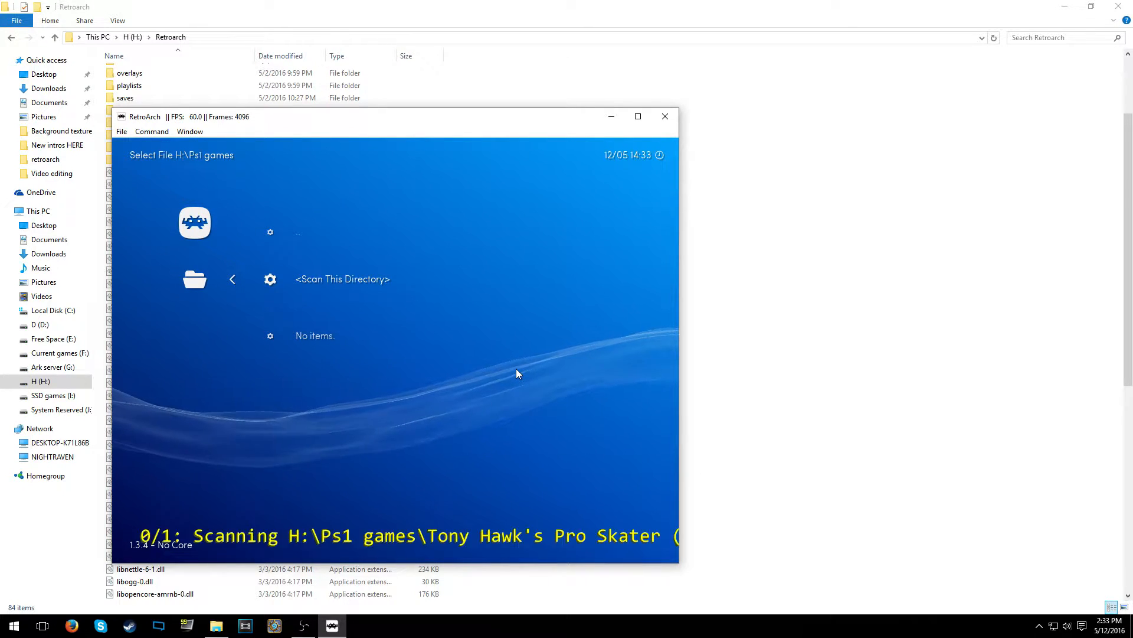
Scan the H:\N64 directory for content and return to the main menu
key(BackSpace)
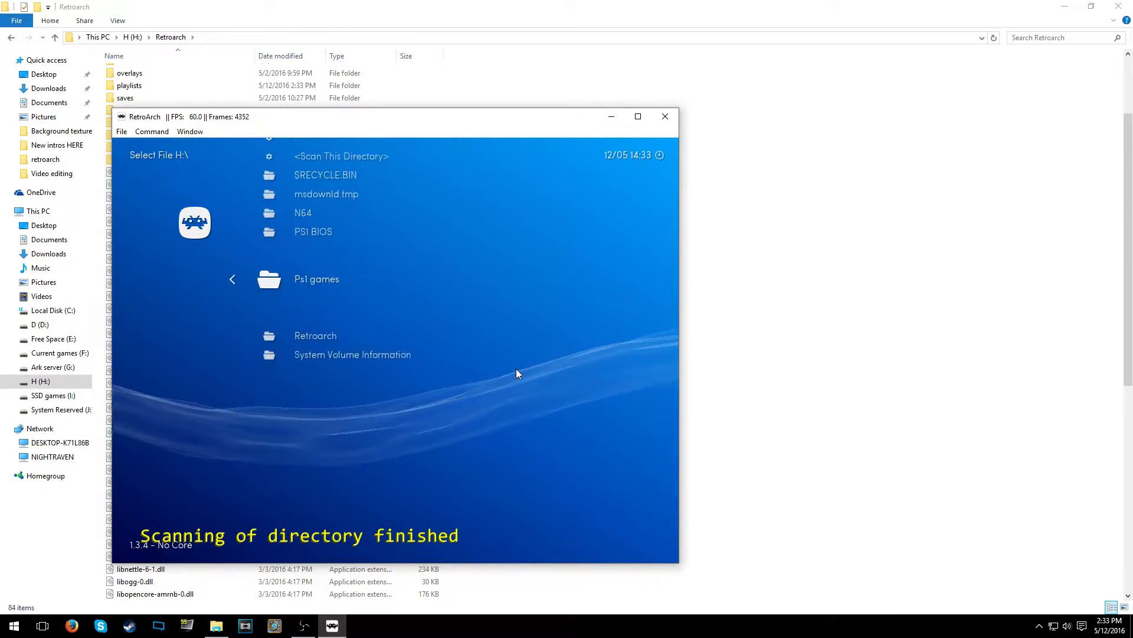
key(Up)
key(Up)
key(Return)
key(Down)
key(Return)
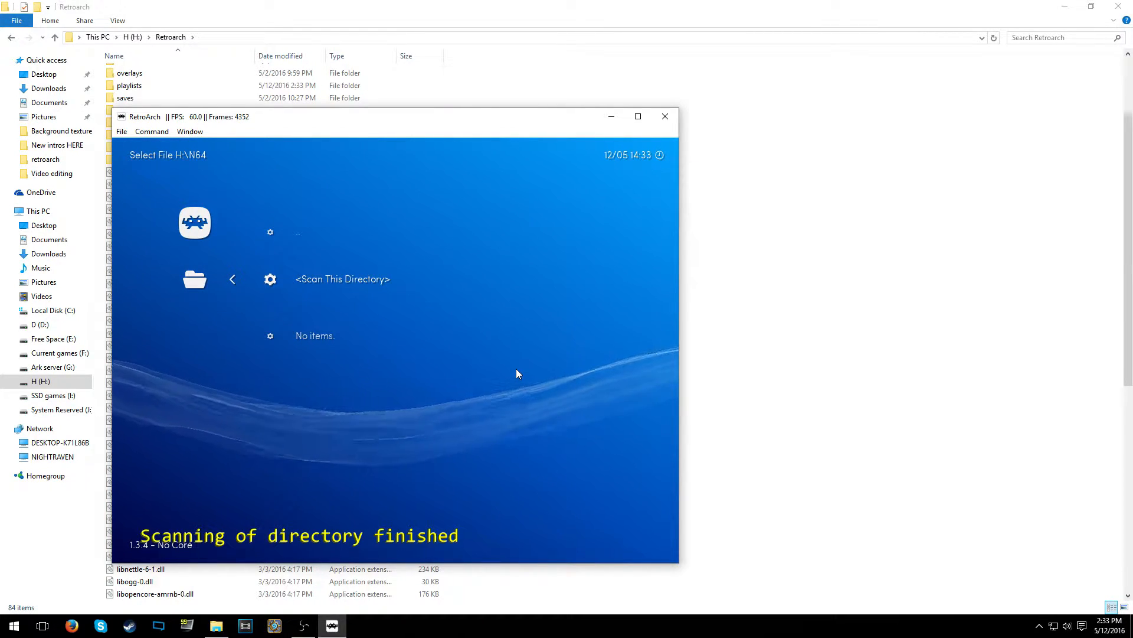
key(BackSpace)
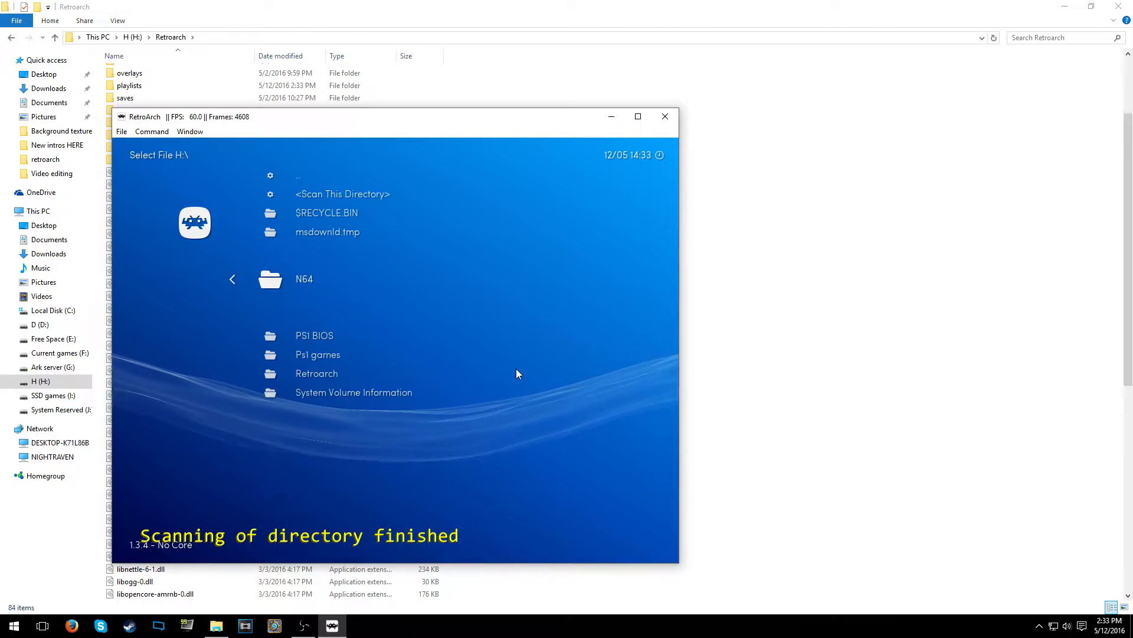
key(BackSpace)
key(BackSpace)
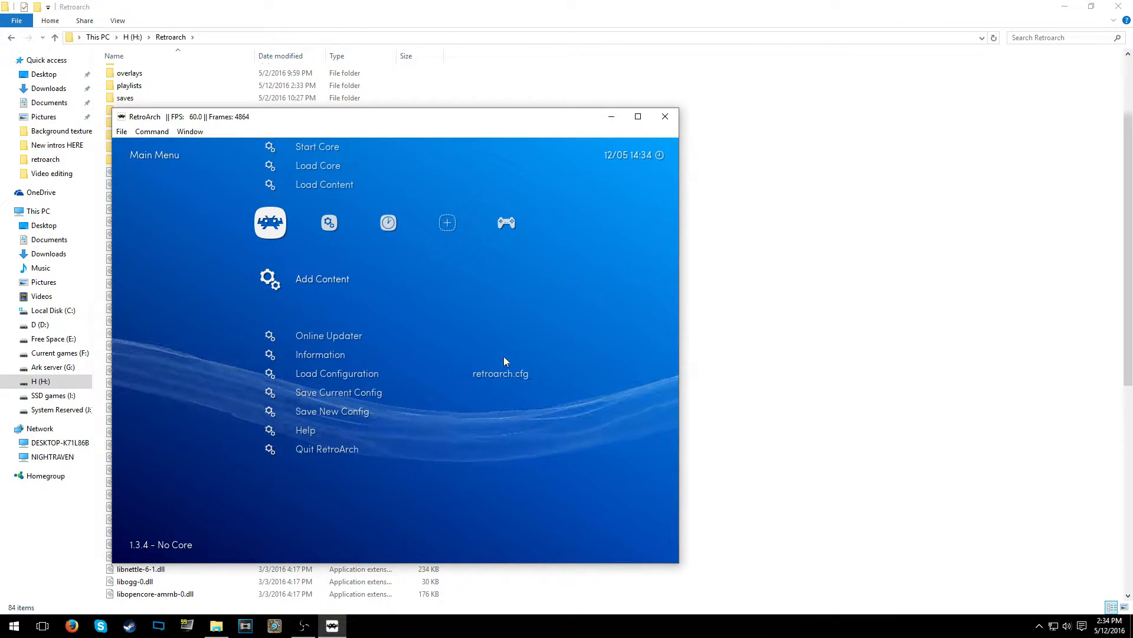
View the Sony - PlayStation playlist created by the content scan
key(Right)
key(Right)
key(Right)
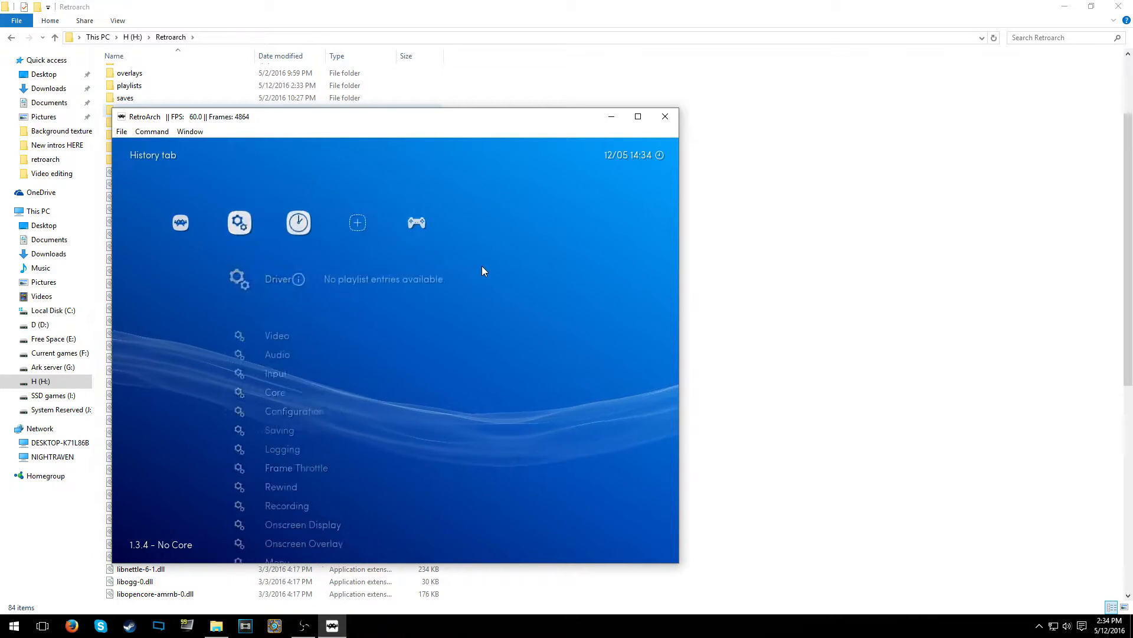
key(Left)
key(Left)
key(Left)
key(Left)
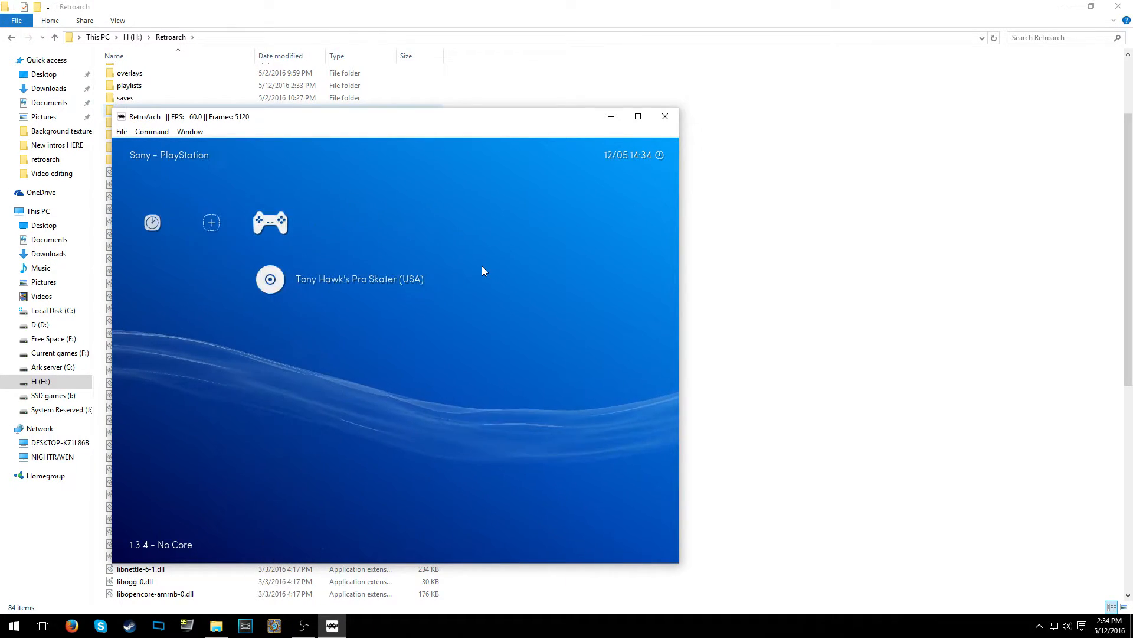
Open the Thumbnails Updater list within the Online Updater
key(Right)
key(Down)
key(Down)
key(Down)
key(Down)
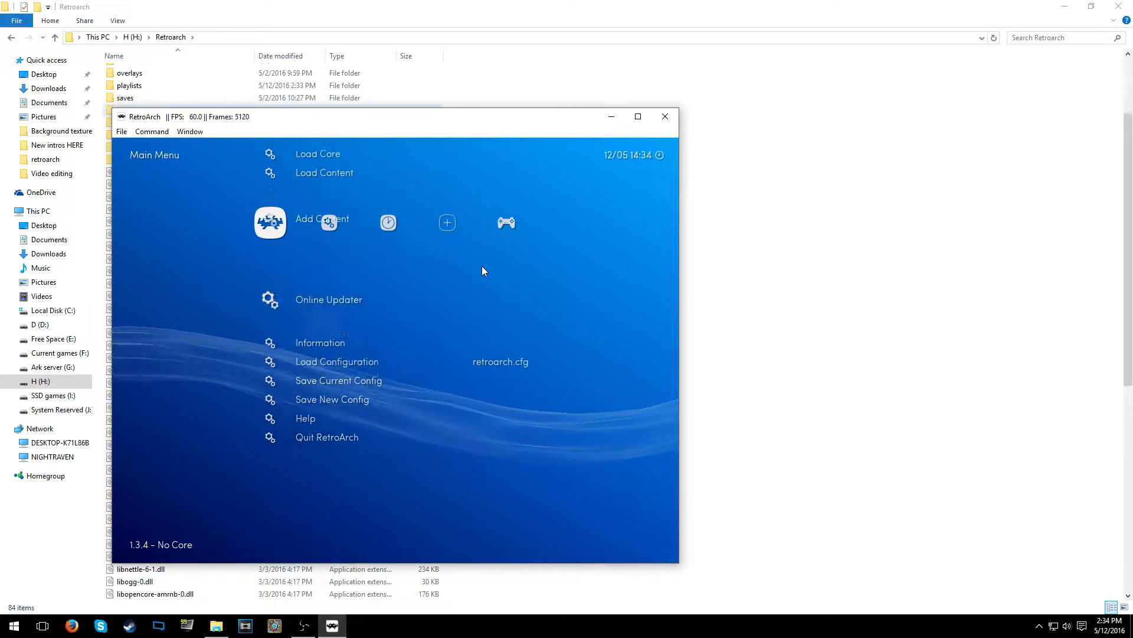
key(Return)
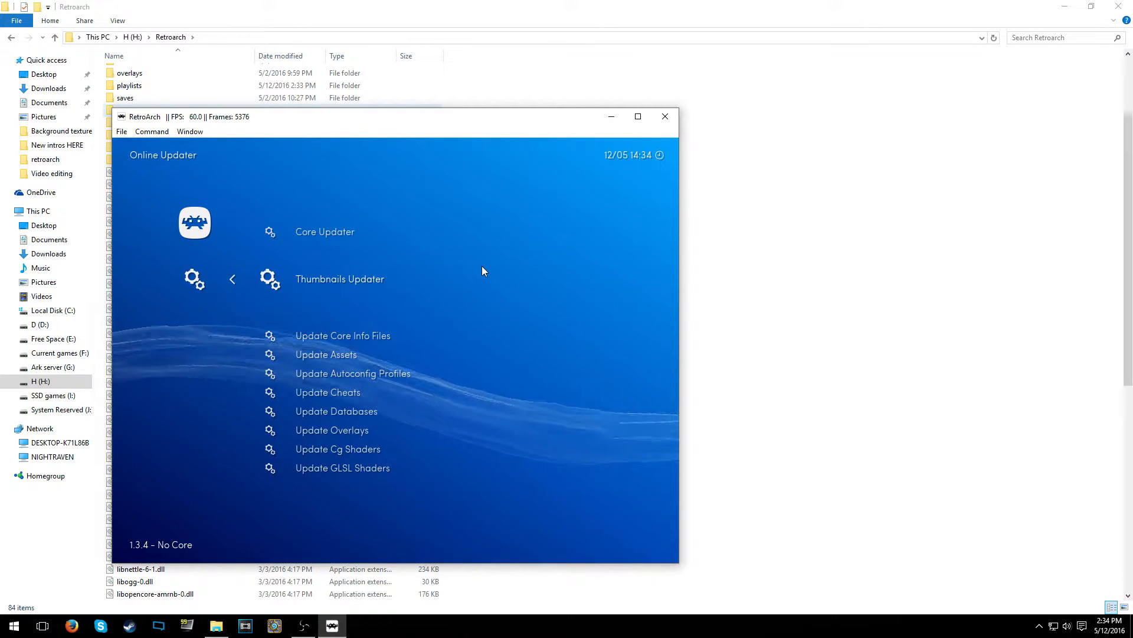
key(Return)
Look through the console thumbnail packs in the Thumbnails Updater list and return to the Online Updater
key(Up)
key(Up)
key(Up)
key(Up)
key(Up)
key(Up)
key(Up)
key(Up)
key(Up)
key(Up)
key(Up)
key(Up)
key(Up)
key(Up)
key(Up)
key(Up)
key(Up)
key(Up)
key(Up)
key(Up)
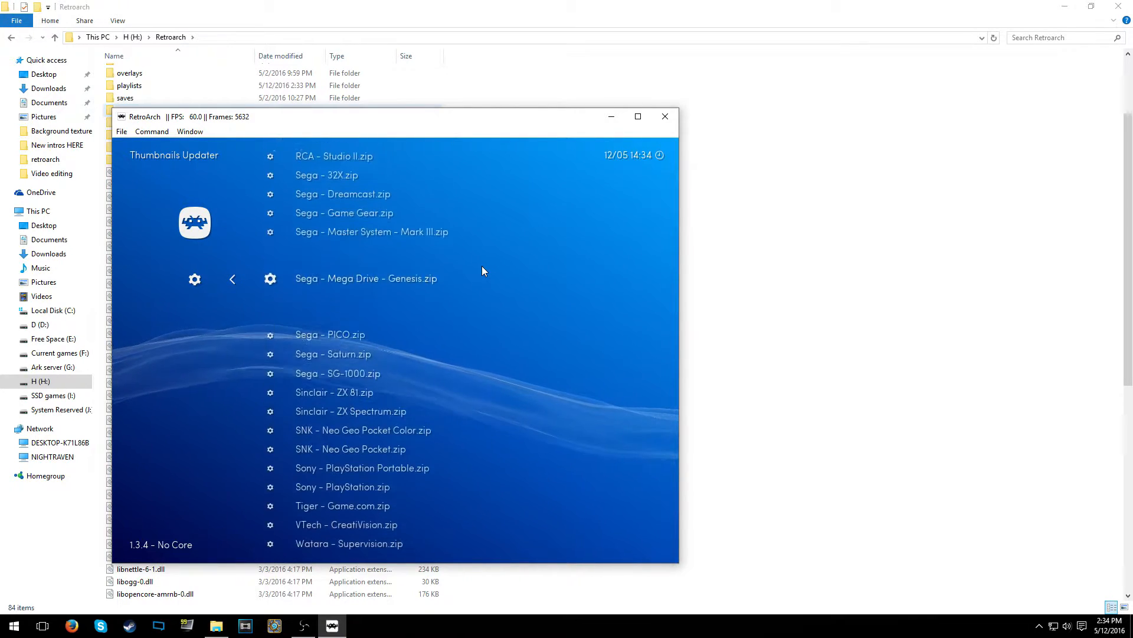
key(Up)
key(Up)
key(Up)
key(Up)
key(Up)
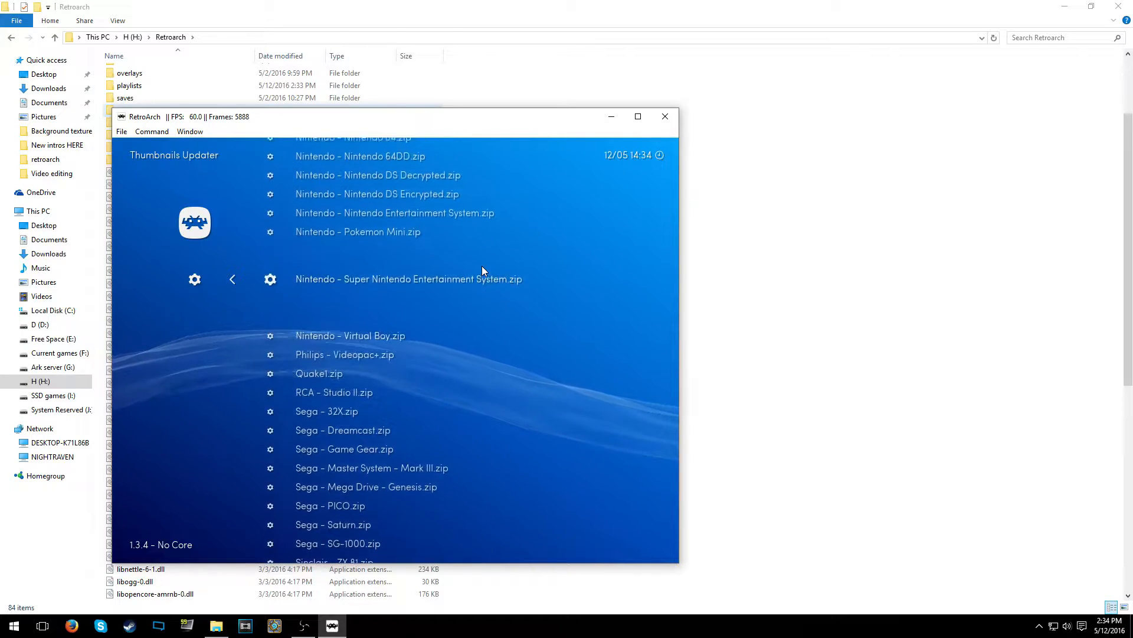
key(BackSpace)
Update the core info files and the assets through the Online Updater
key(Down)
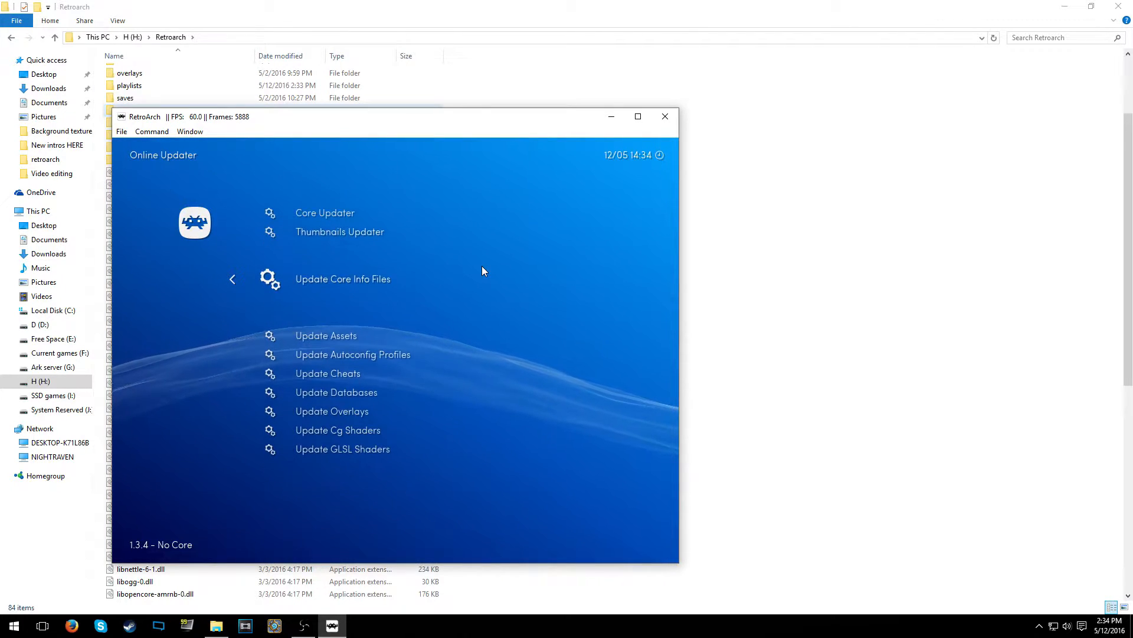
key(Return)
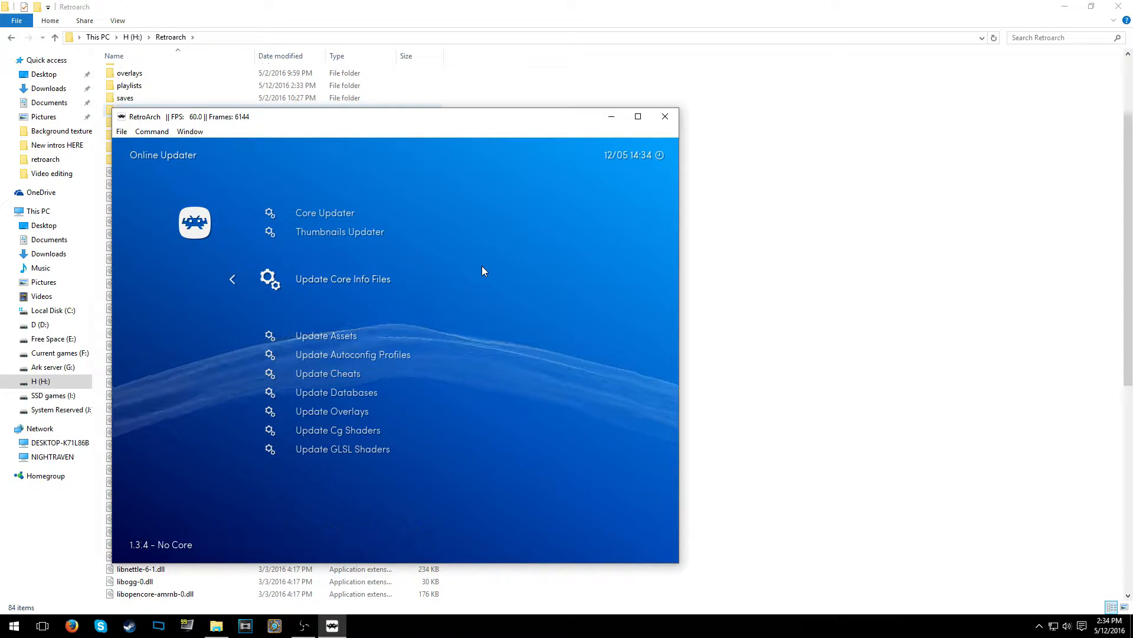
key(Down)
key(Return)
Update the autoconfig profiles and the cheats through the Online Updater
key(Down)
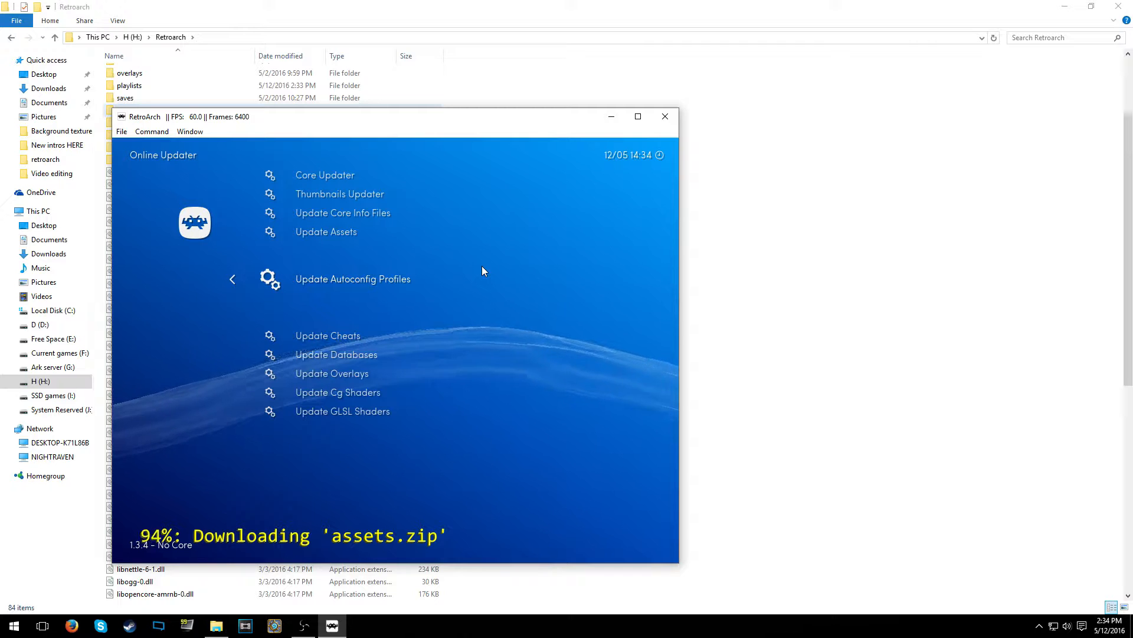
key(Return)
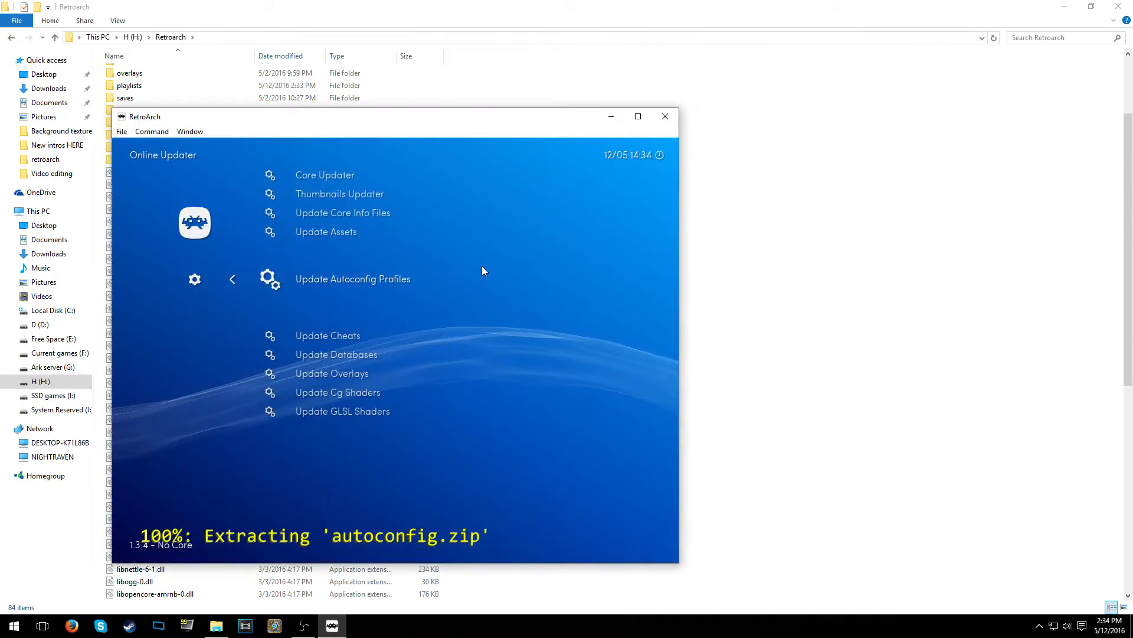
key(Down)
key(Return)
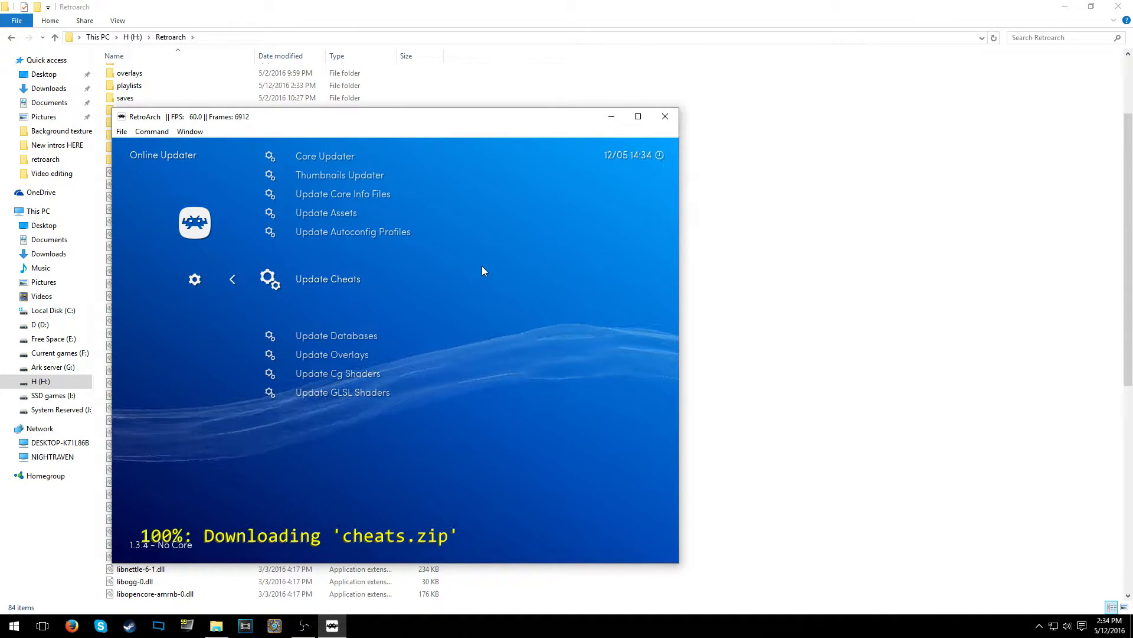
Update the databases and the overlays through the Online Updater
key(Down)
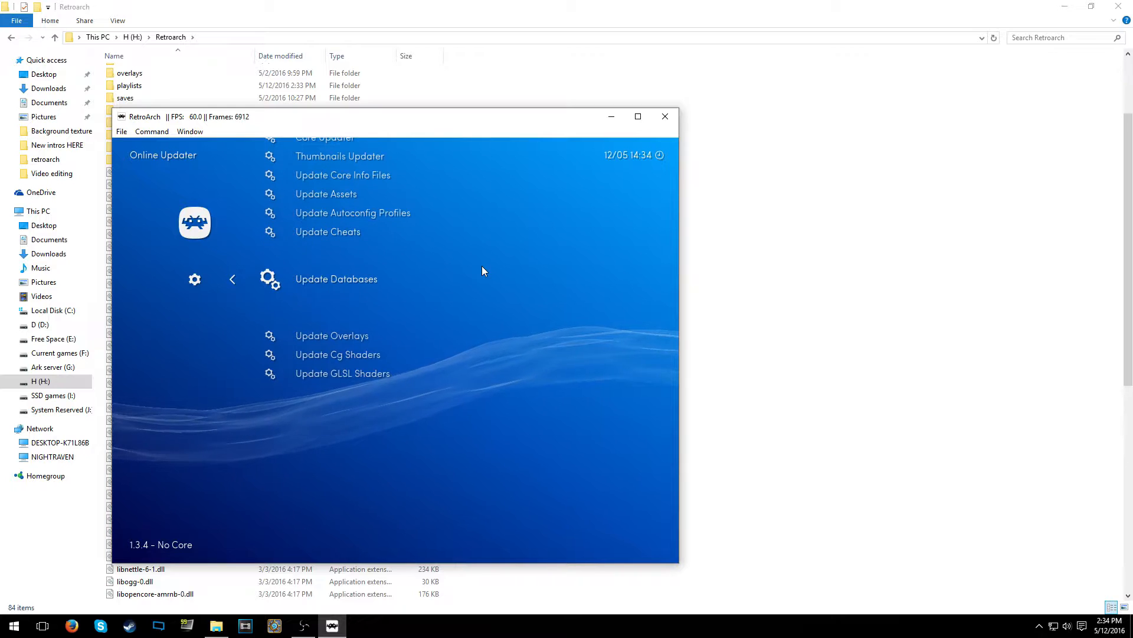
key(Return)
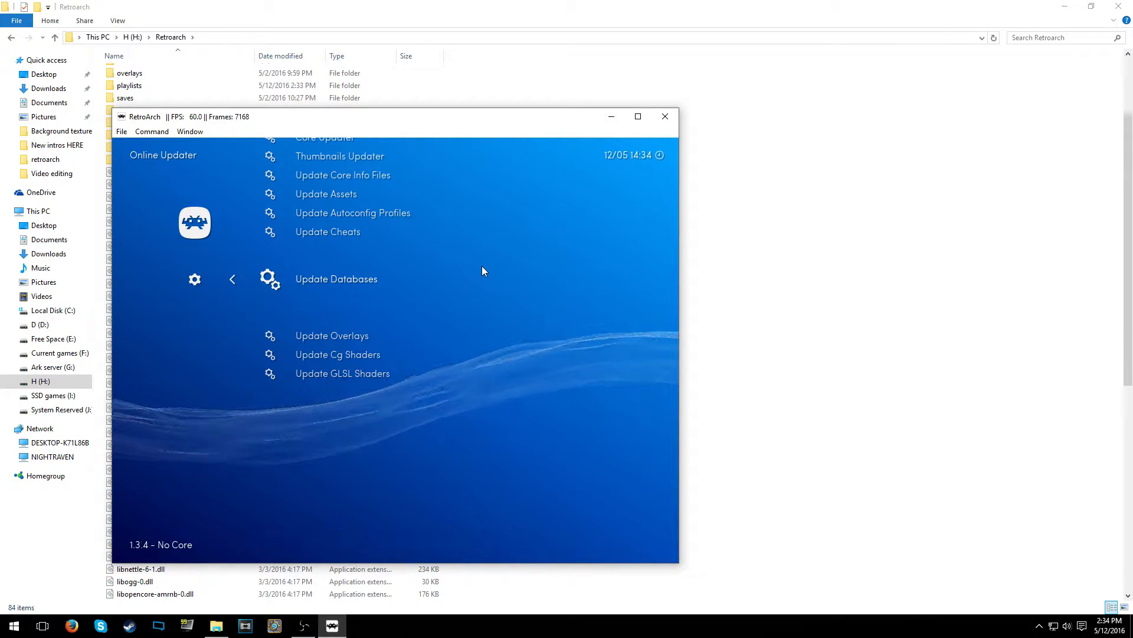
key(Down)
key(Return)
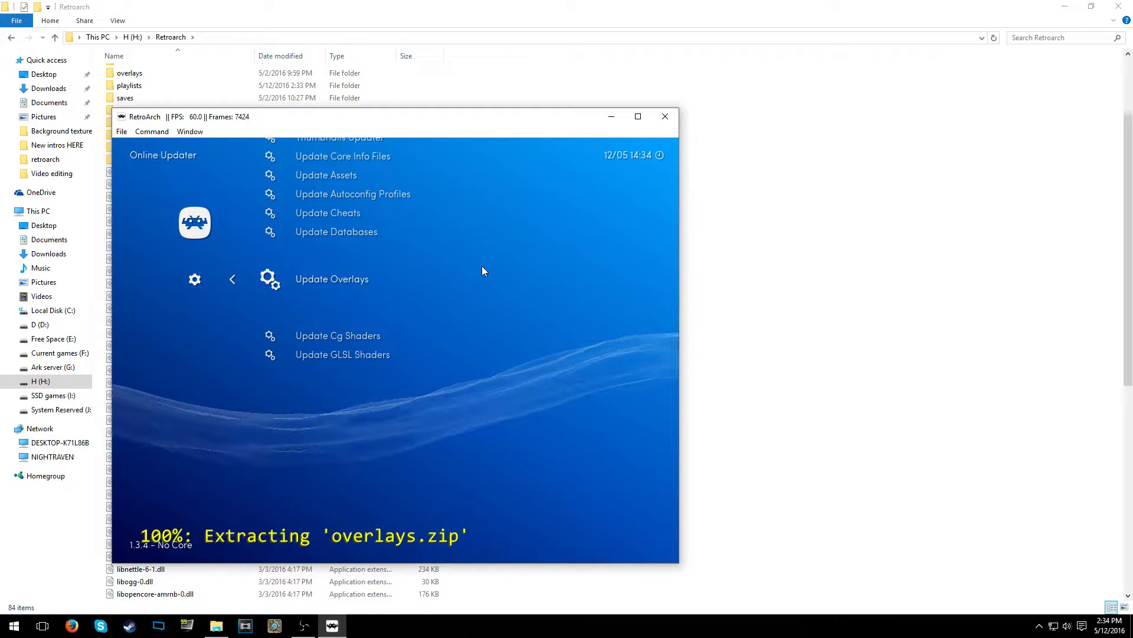
Update the Cg shaders and GLSL shaders, and return to the main menu
key(Down)
key(Return)
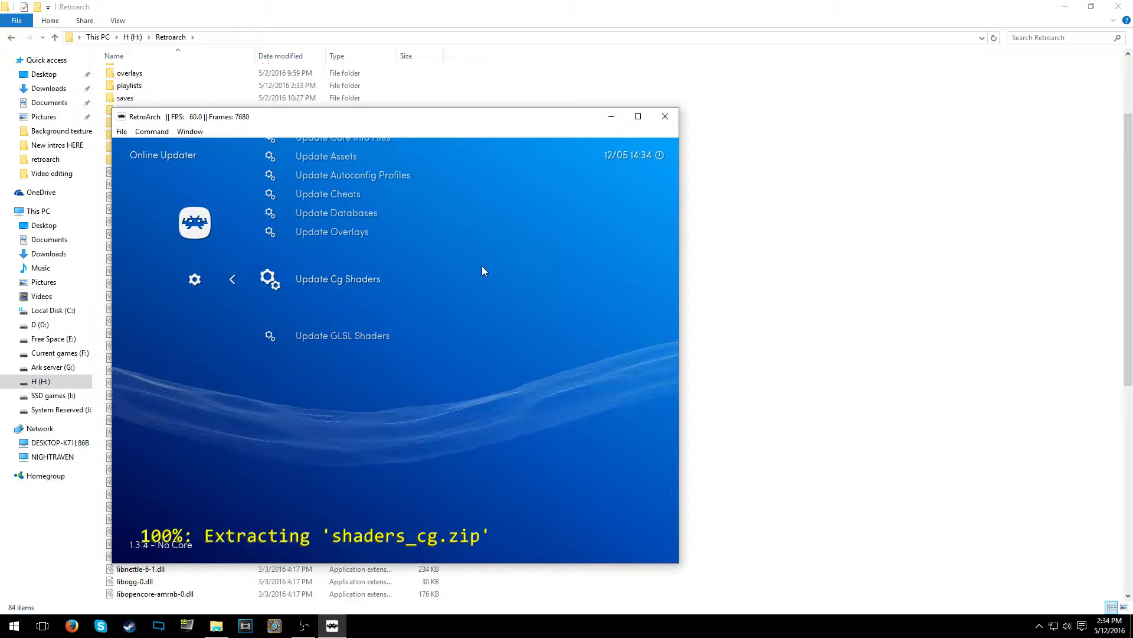
key(Down)
key(Return)
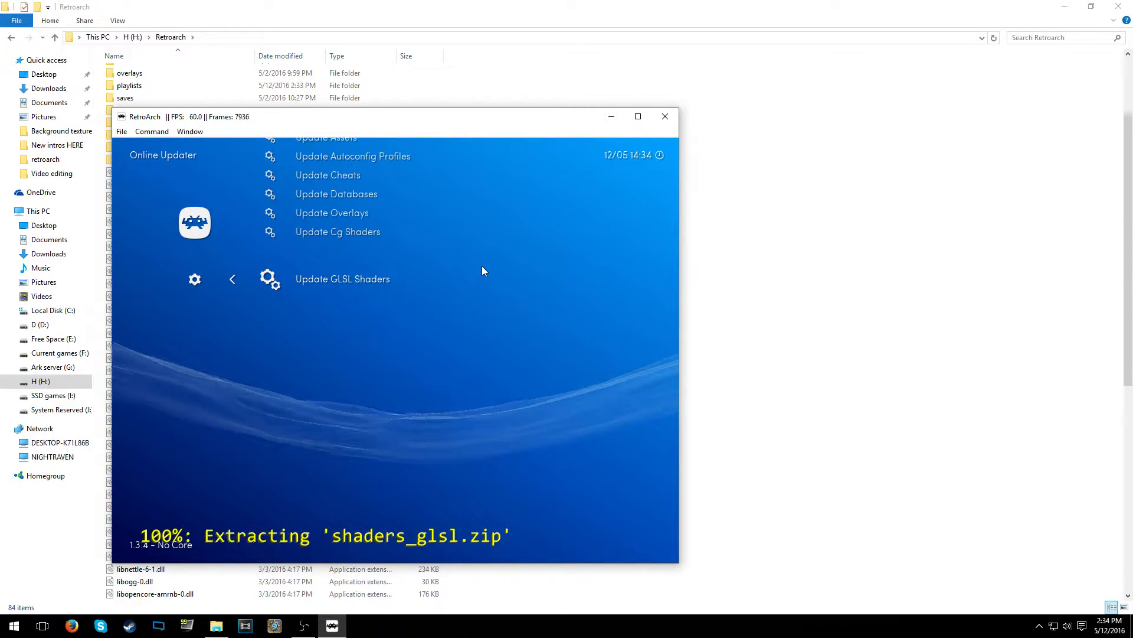
key(BackSpace)
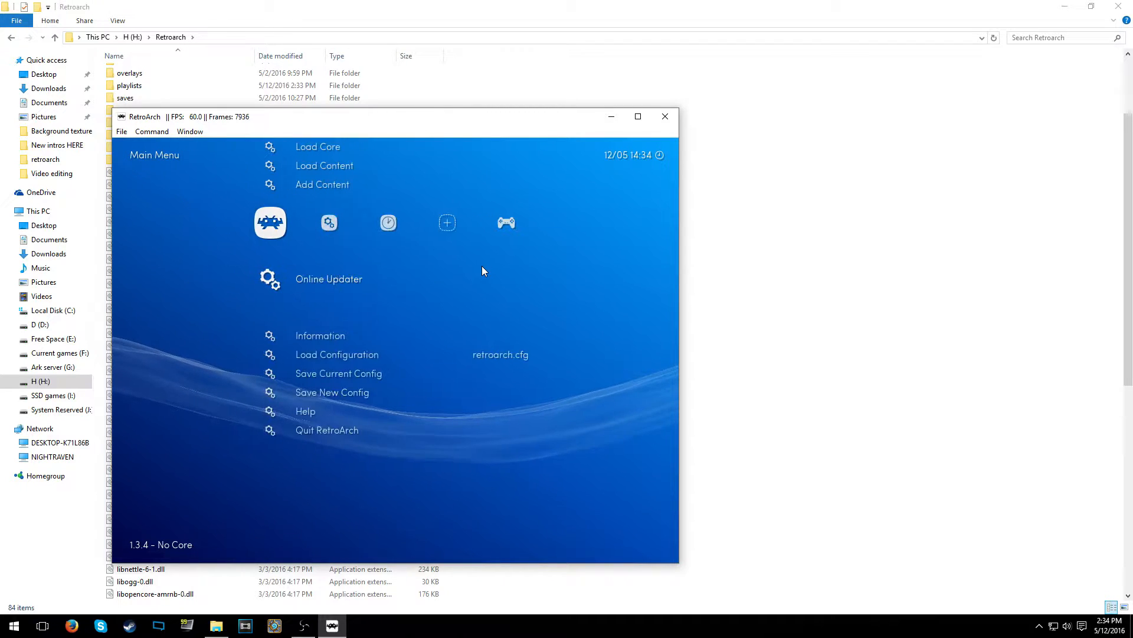
Try to run Tony Hawk's Pro Skater (USA) from the Sony - PlayStation playlist with the PlayStation (Mednafen PSX) core
key(Right)
key(Right)
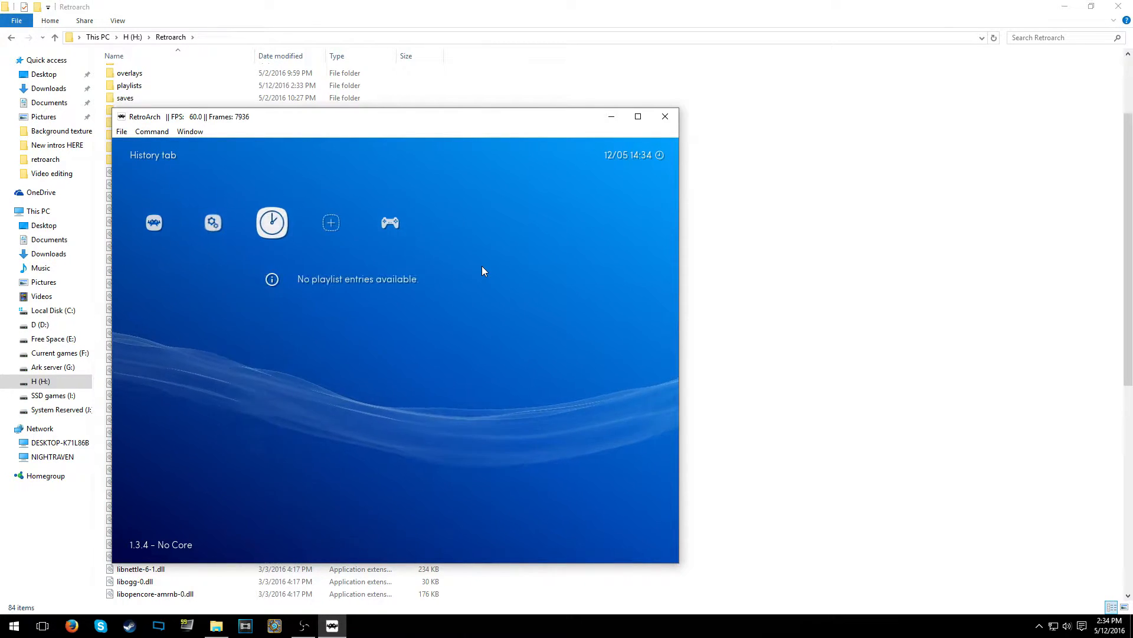
key(Right)
key(Right)
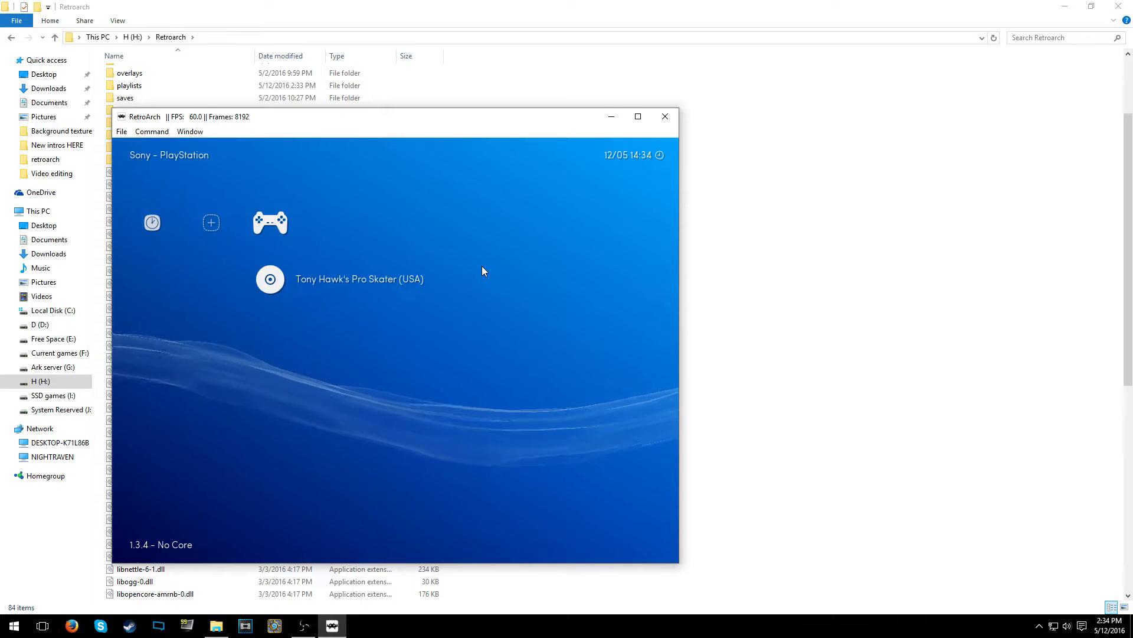
key(Return)
key(Return)
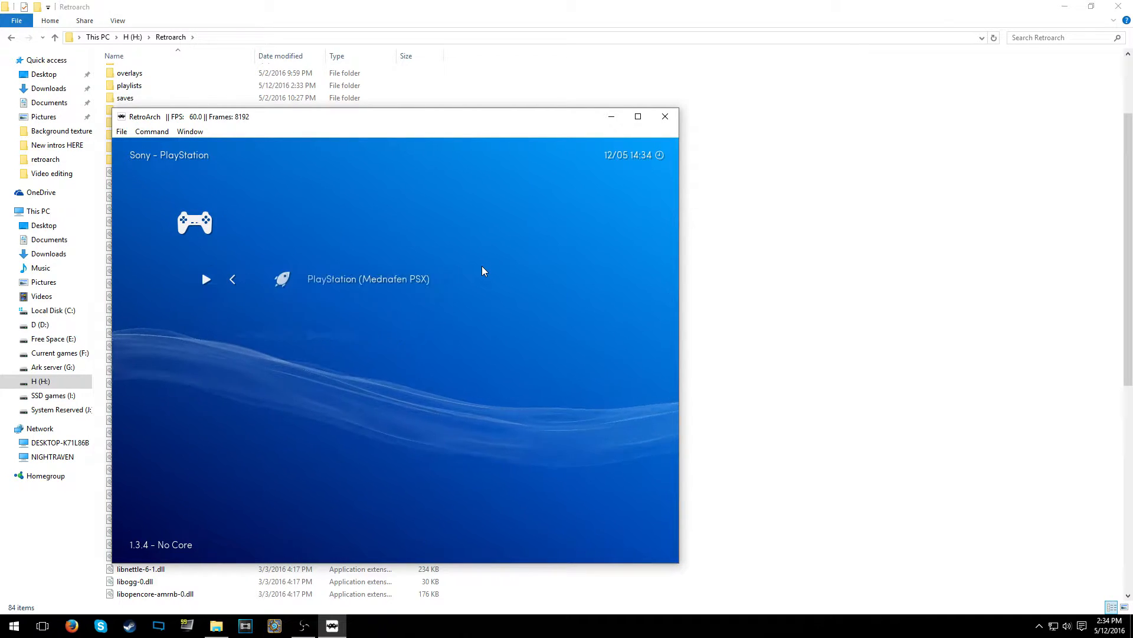
key(BackSpace)
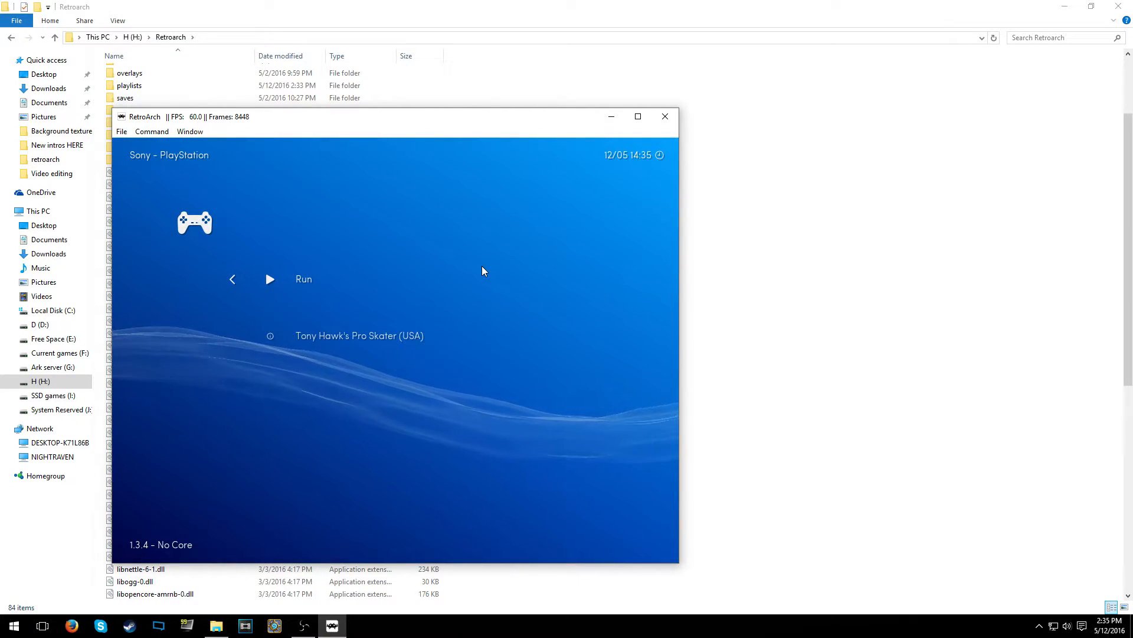
key(Return)
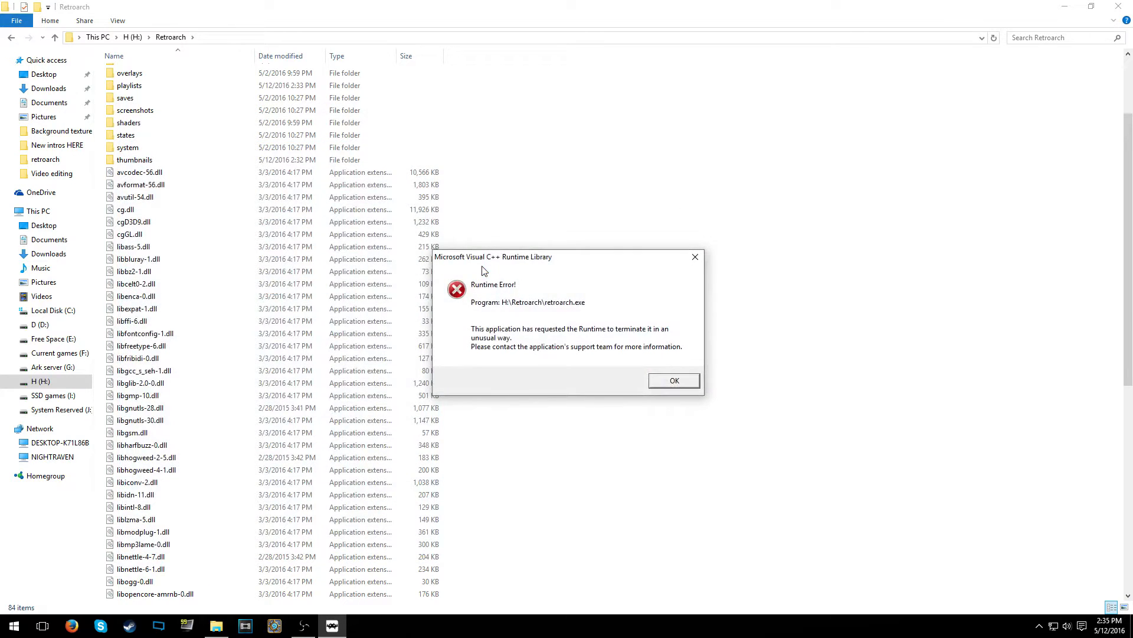
click(666, 382)
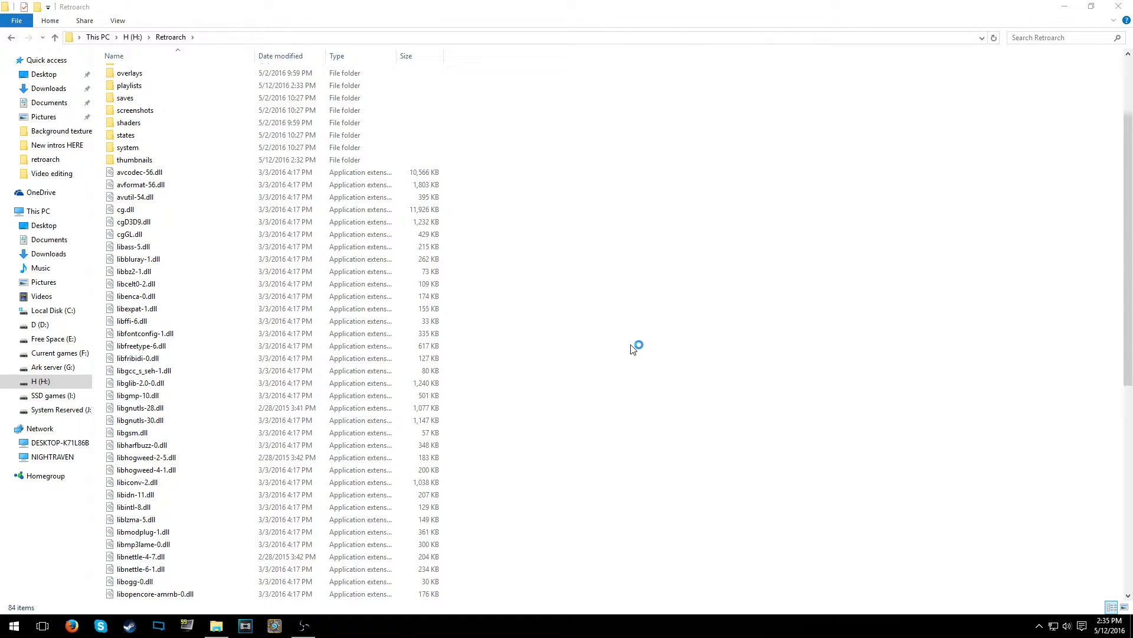
Go to the H: drive in File Explorer and open the PS1 BIOS folder in a new window
drag(416, 12, 494, 172)
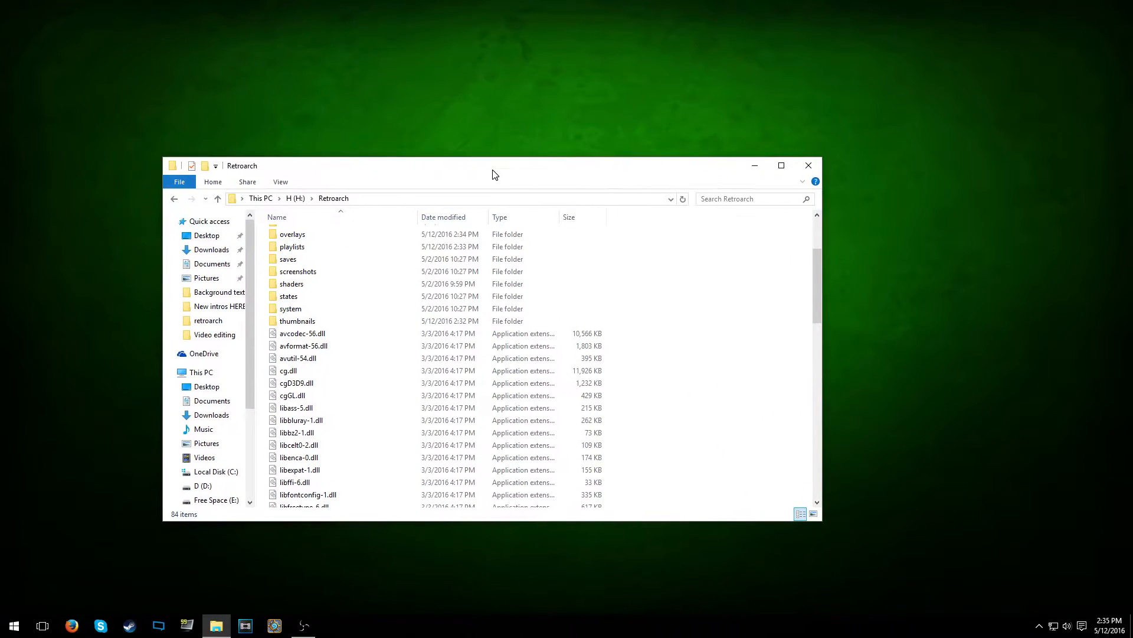
click(298, 201)
double_click(298, 248)
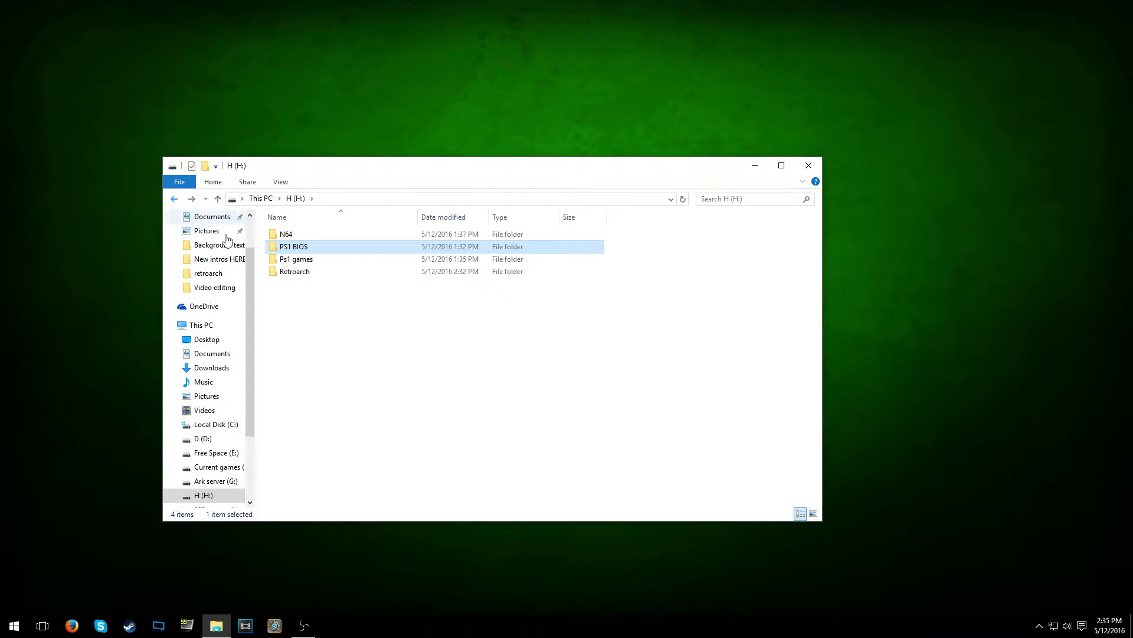
right_click(302, 246)
click(355, 272)
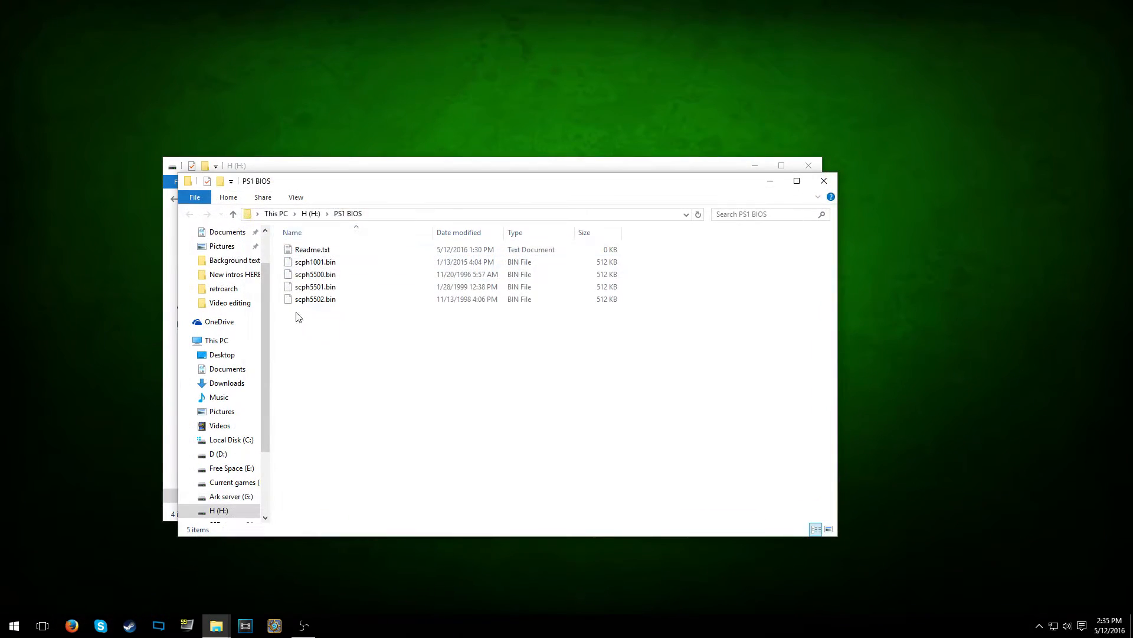
Arrange the PS1 BIOS and H: drive windows side by side and open the Retroarch folder in the H: window
drag(356, 182, 1132, 222)
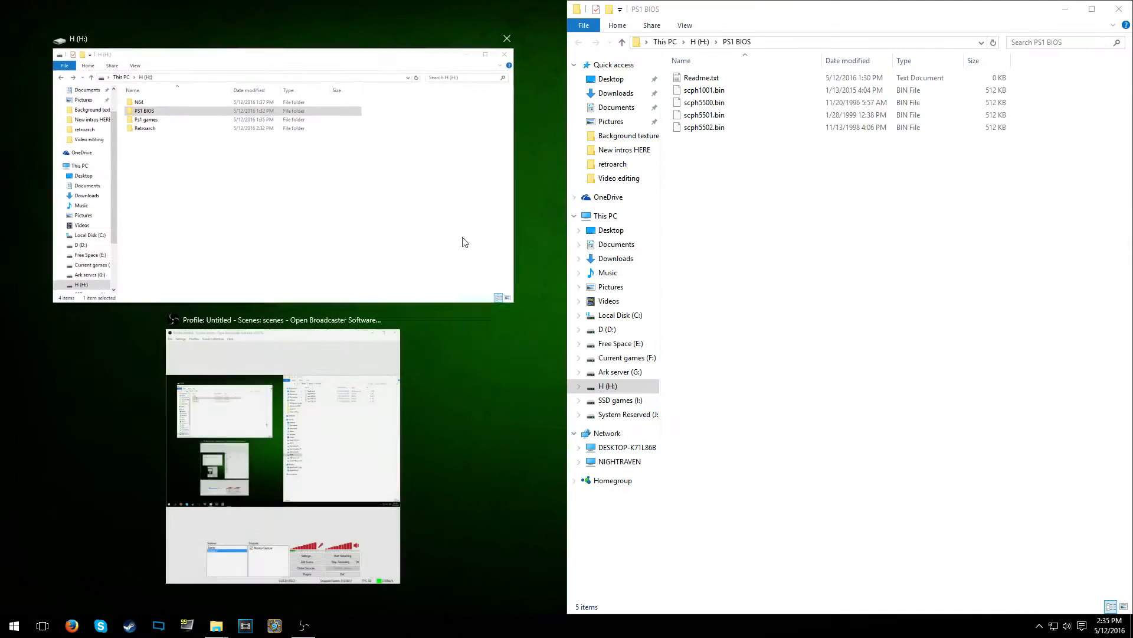
click(191, 153)
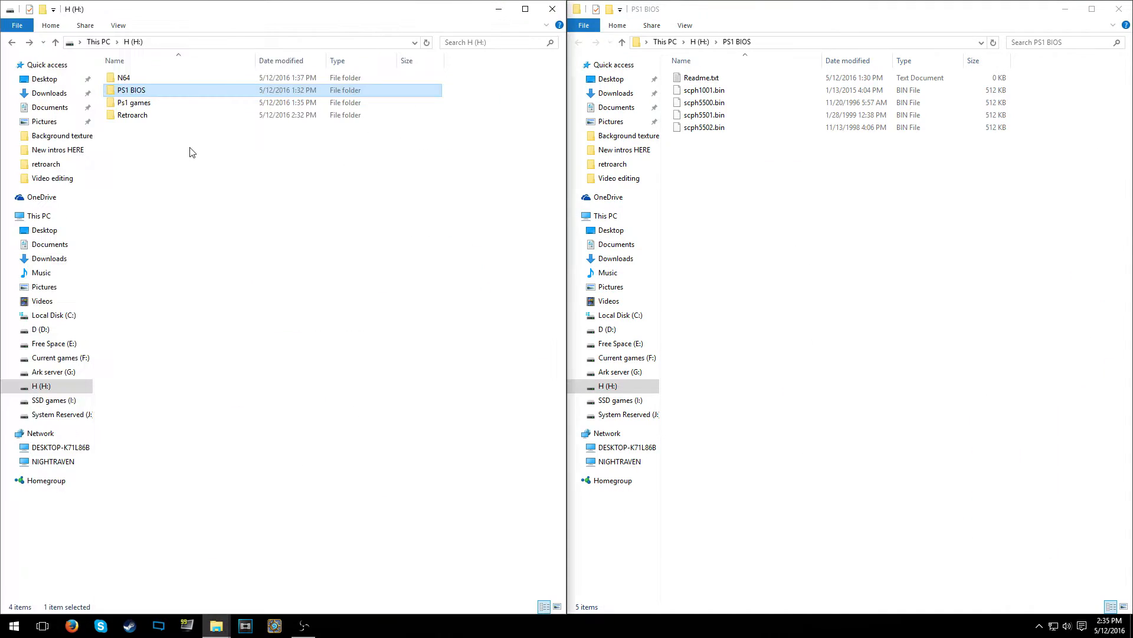
double_click(139, 115)
click(135, 83)
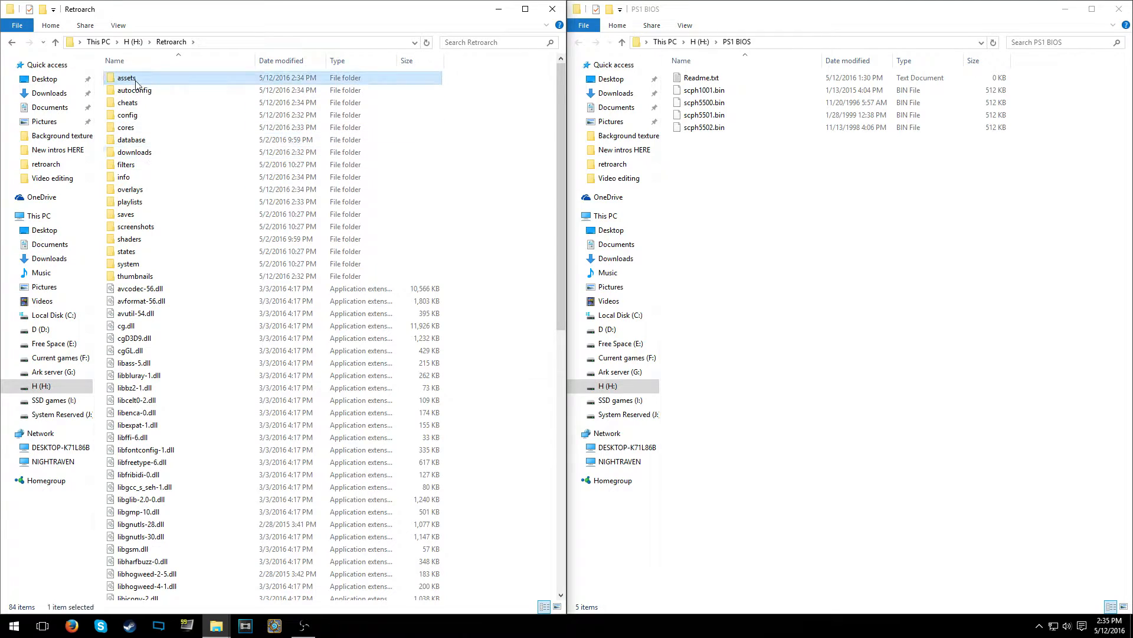
double_click(136, 83)
click(12, 43)
key(Down)
key(Return)
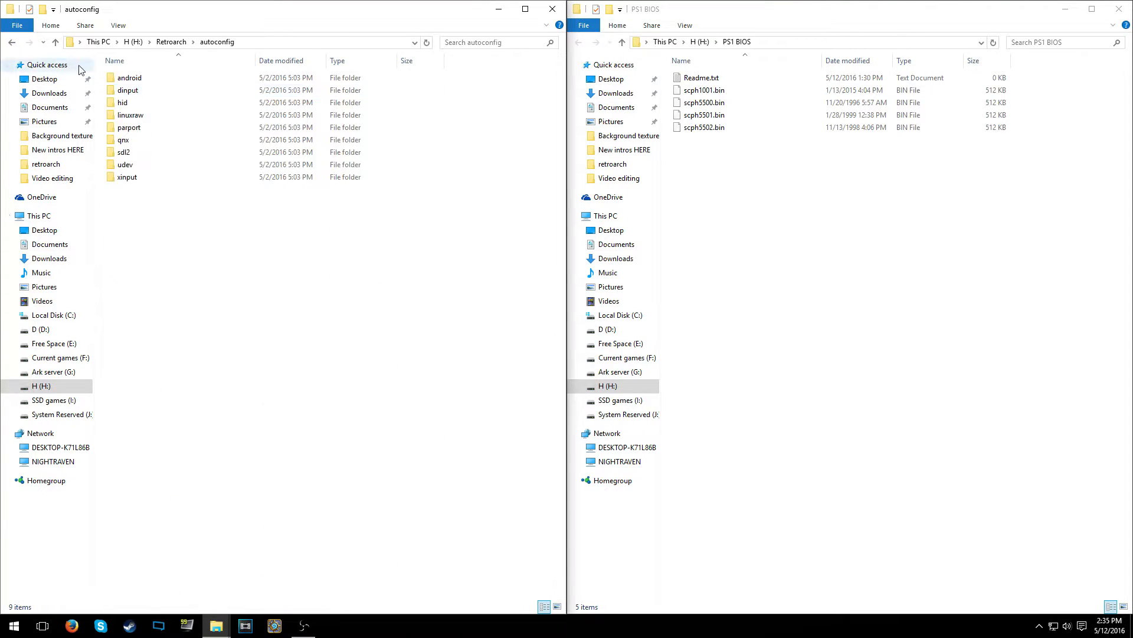
click(12, 43)
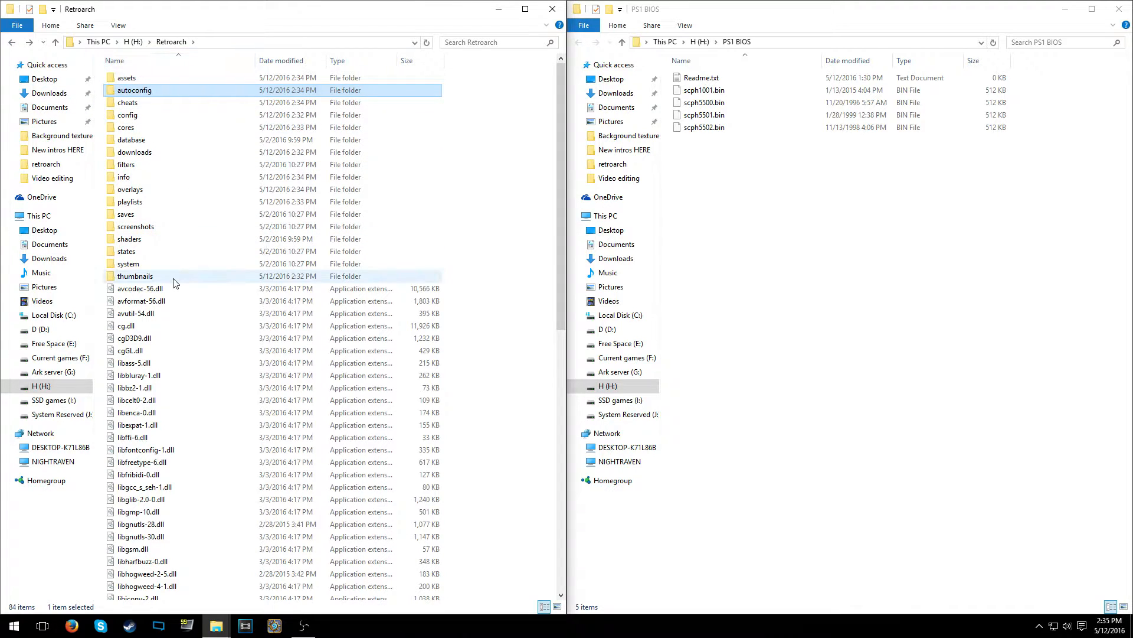
Move scph1001.bin, scph5500.bin, scph5501.bin and scph5502.bin from the PS1 BIOS folder into Retroarch's system folder
double_click(128, 264)
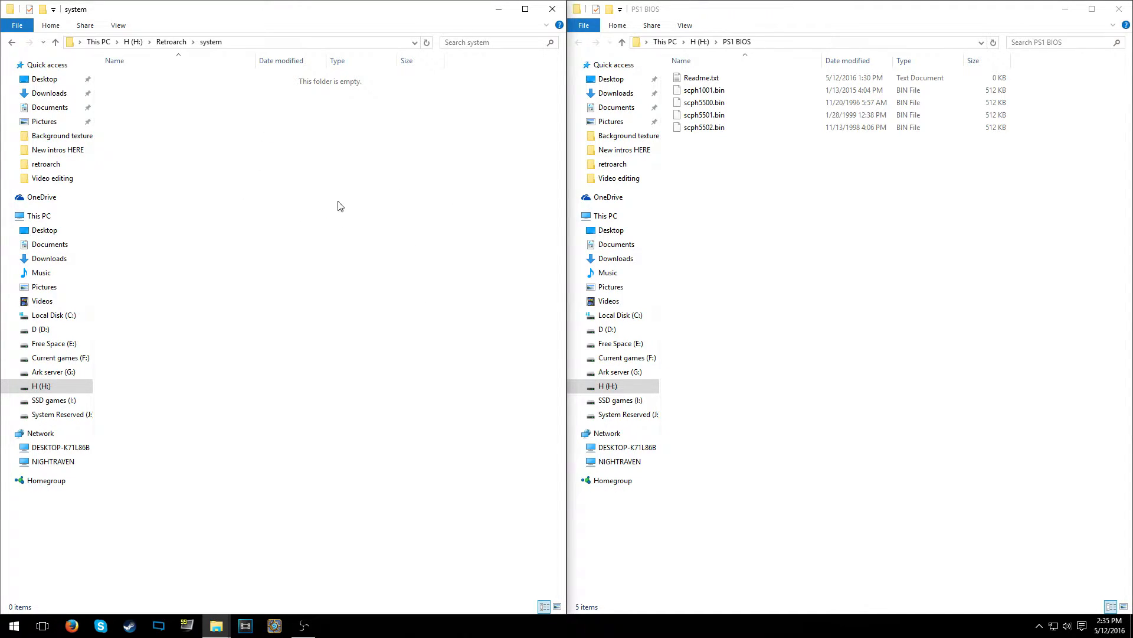
click(13, 42)
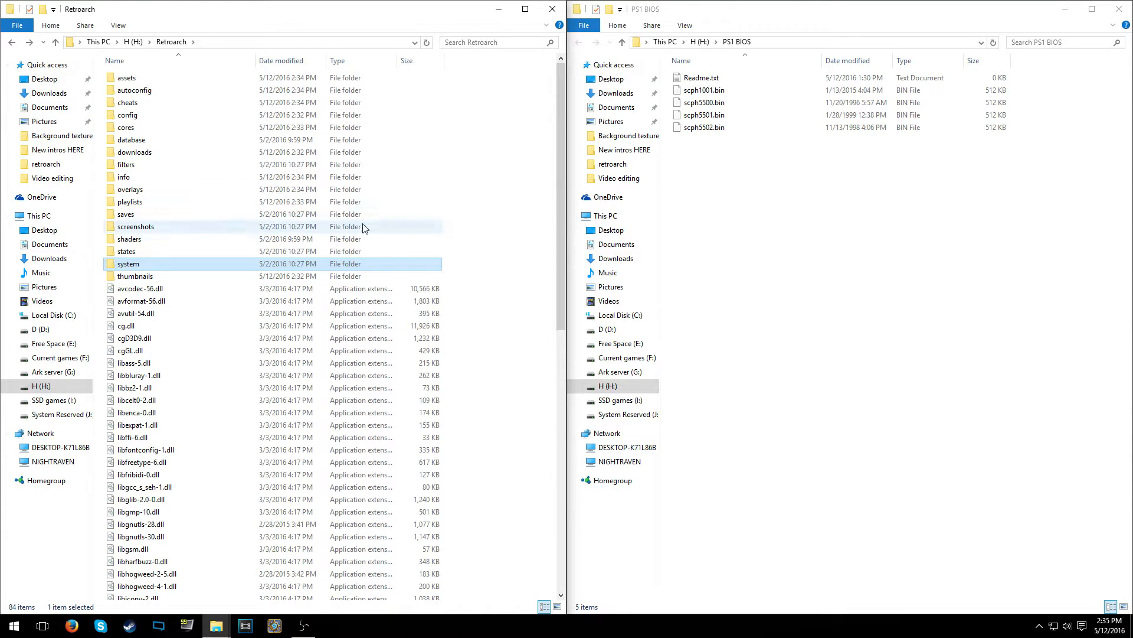
double_click(136, 264)
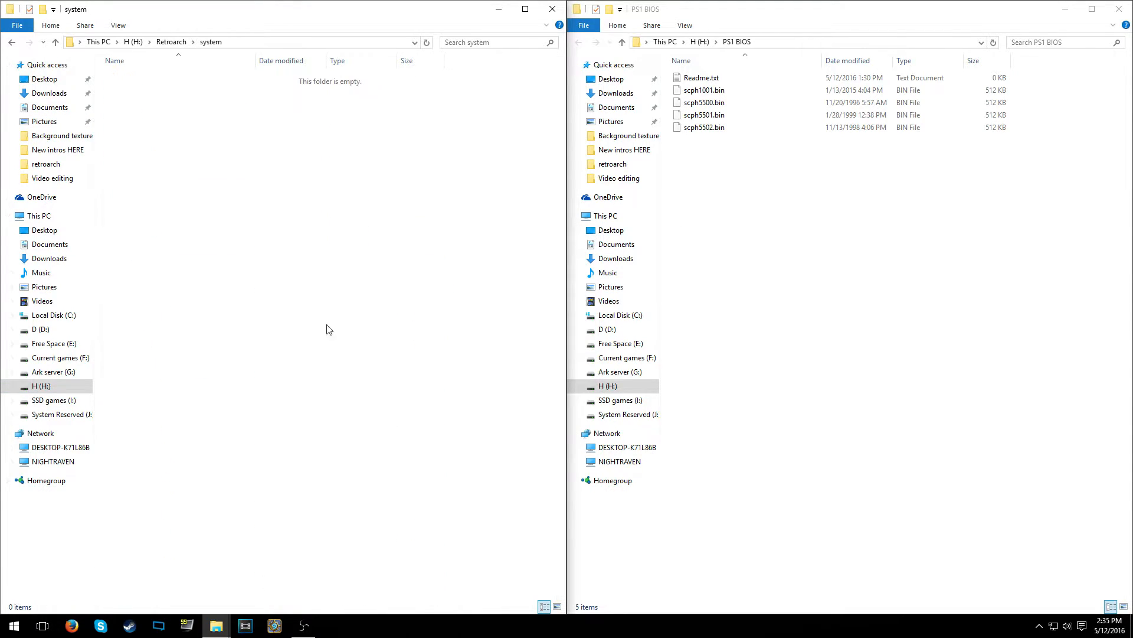
drag(746, 190, 699, 85)
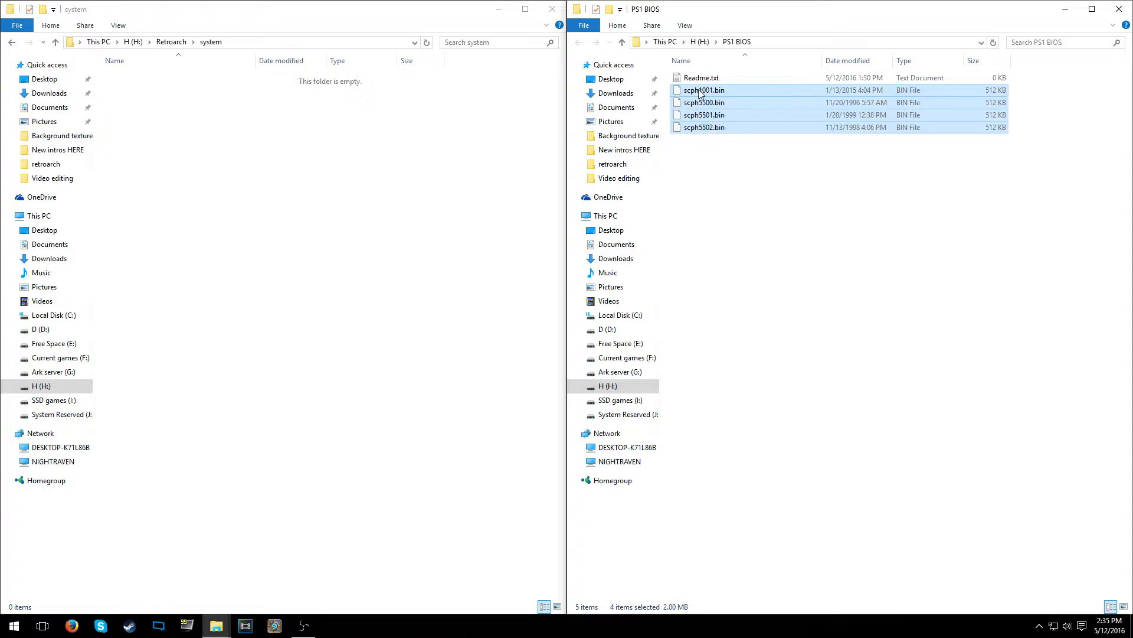
click(384, 217)
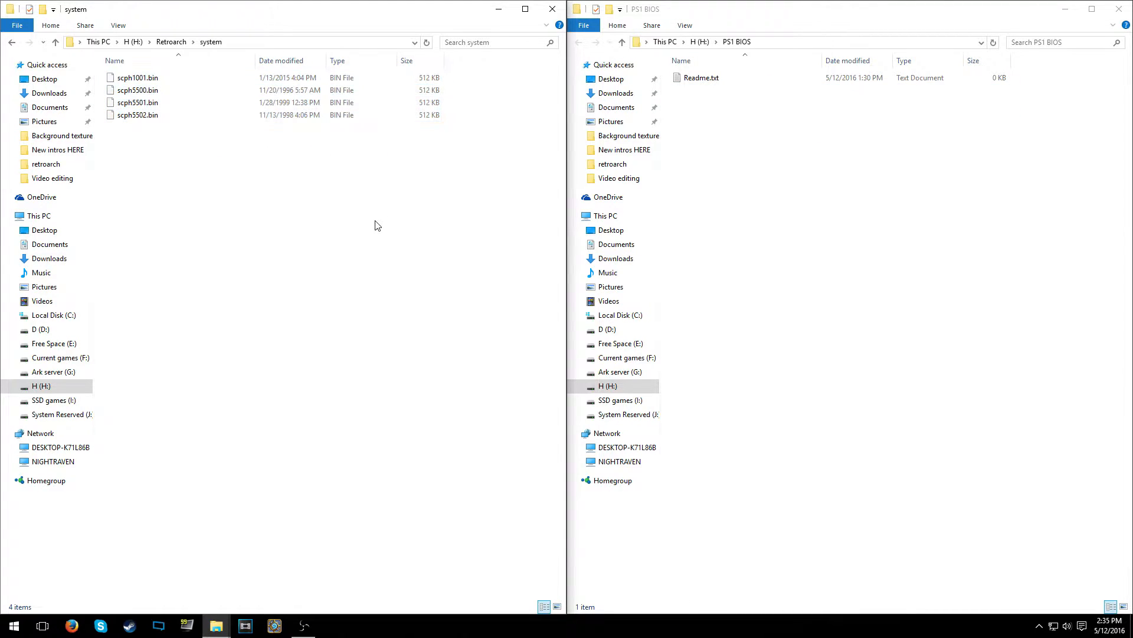
Return to the Retroarch folder and close the PS1 BIOS window
click(12, 42)
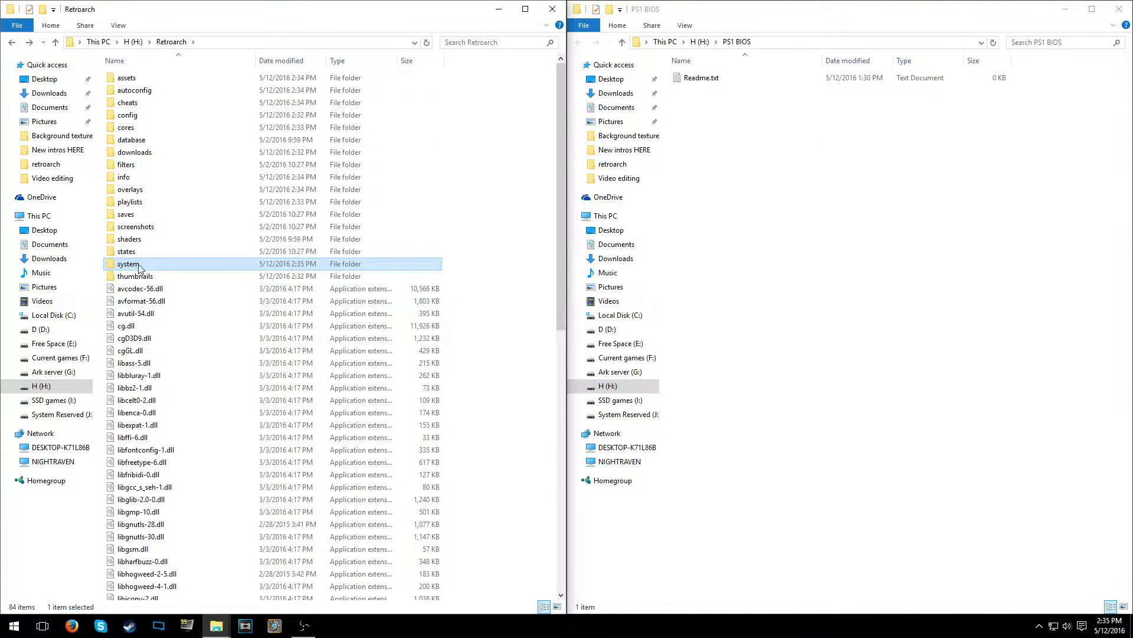
scroll(230, 279, down, 14)
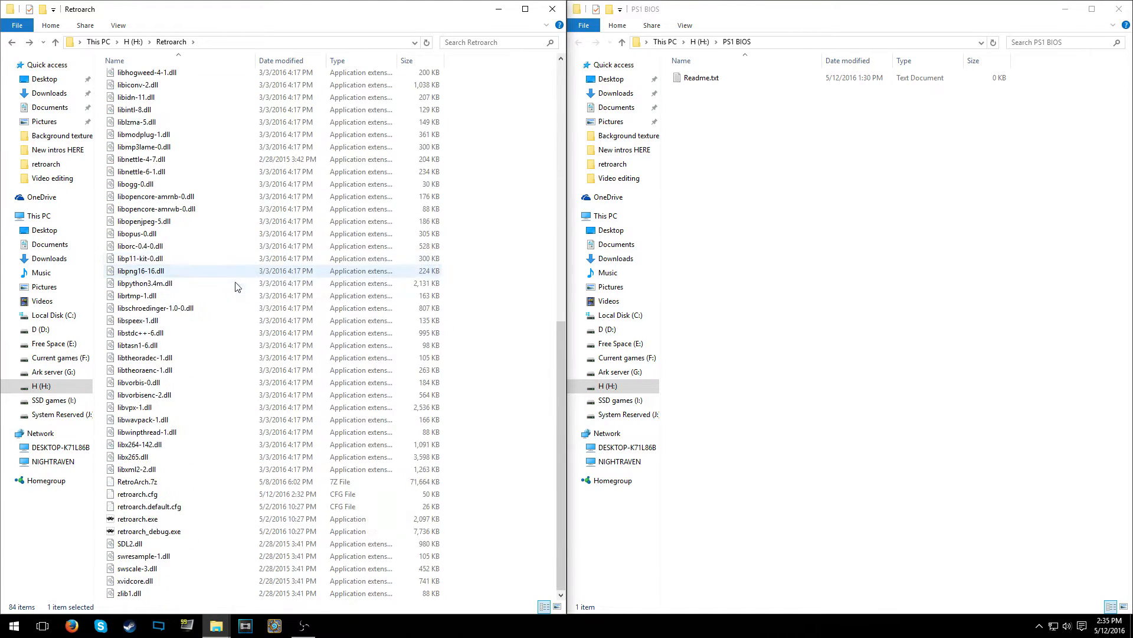
scroll(235, 284, up, 14)
click(1119, 9)
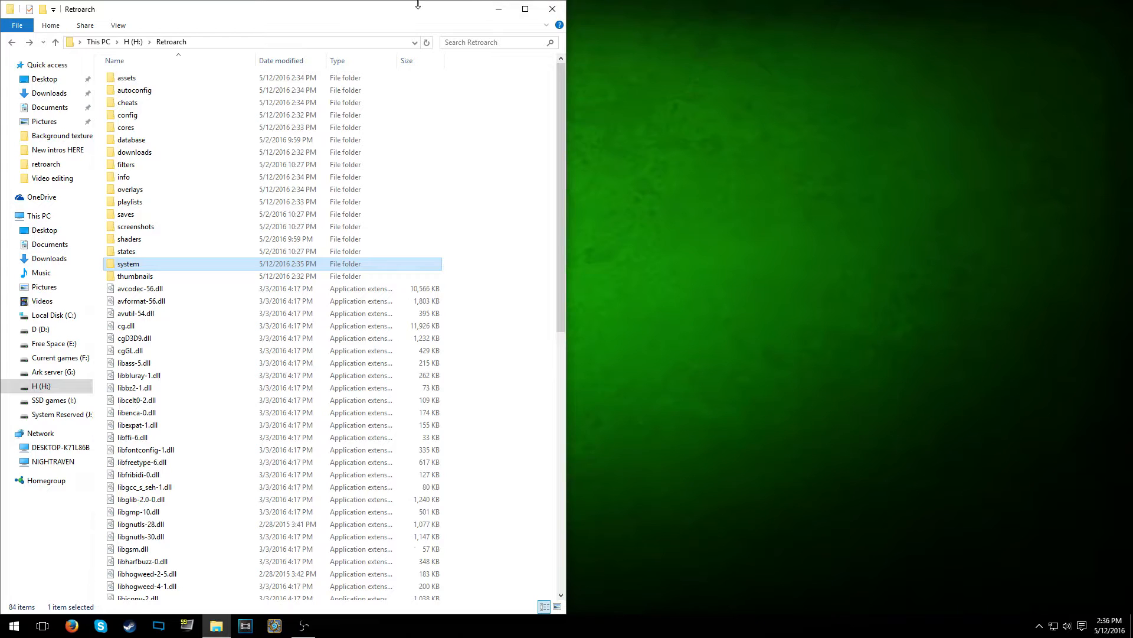
Float the Retroarch folder window as a smaller window and launch retroarch.exe from it
drag(420, 12, 768, 39)
scroll(544, 228, down, 15)
scroll(525, 260, down, 5)
double_click(425, 299)
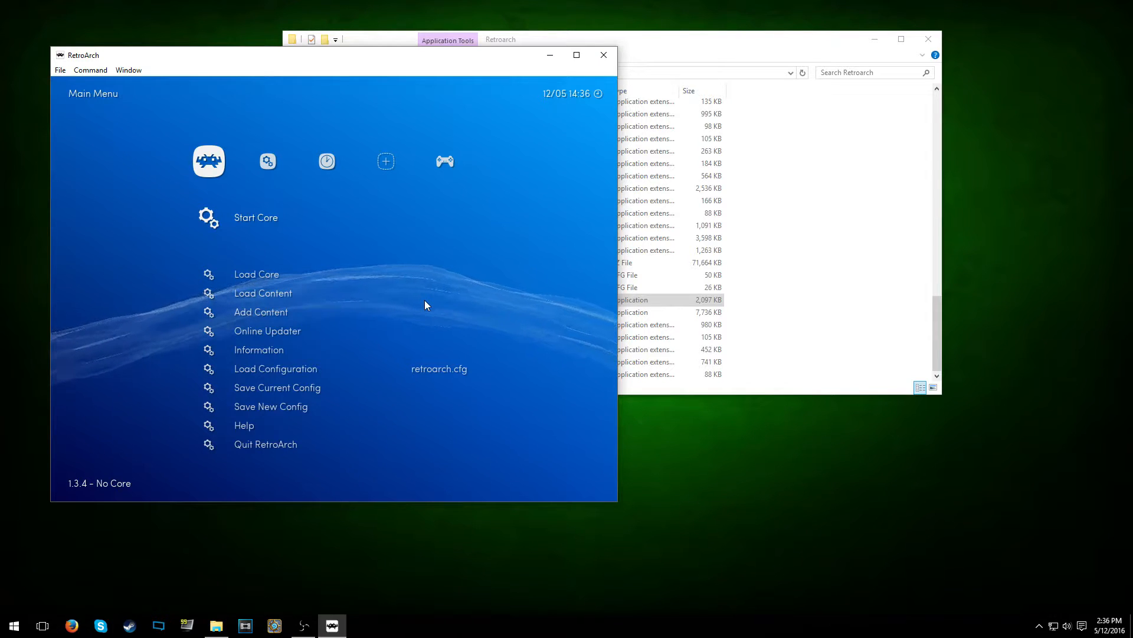
Open the Tony Hawk's Pro Skater (USA) entry in the Sony - PlayStation playlist
key(Right)
key(Right)
key(Right)
key(Right)
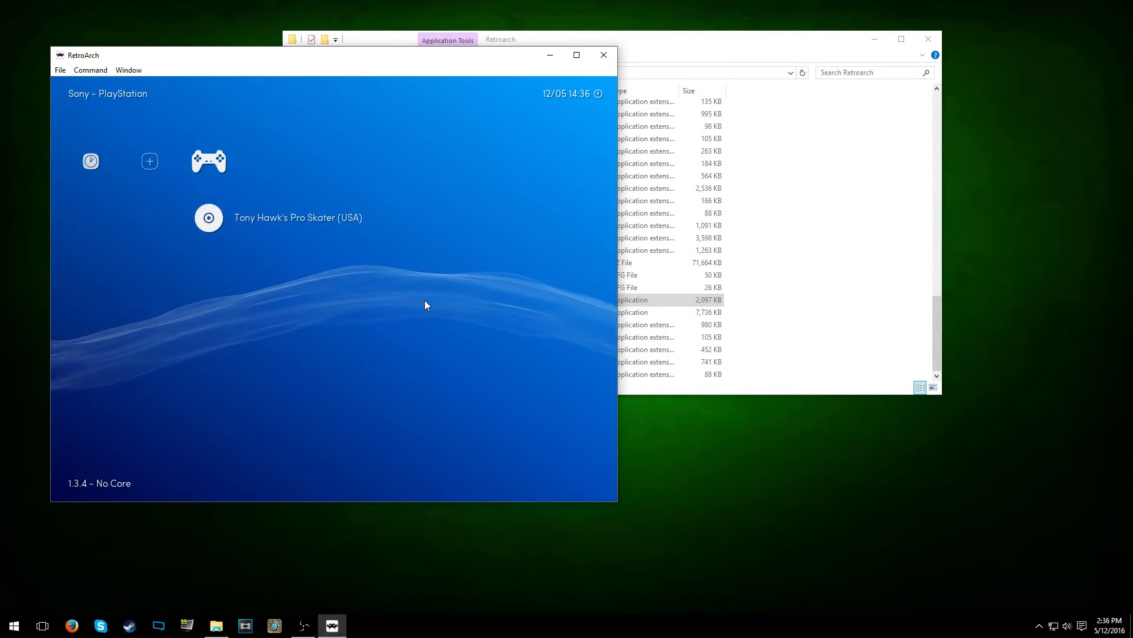
key(Return)
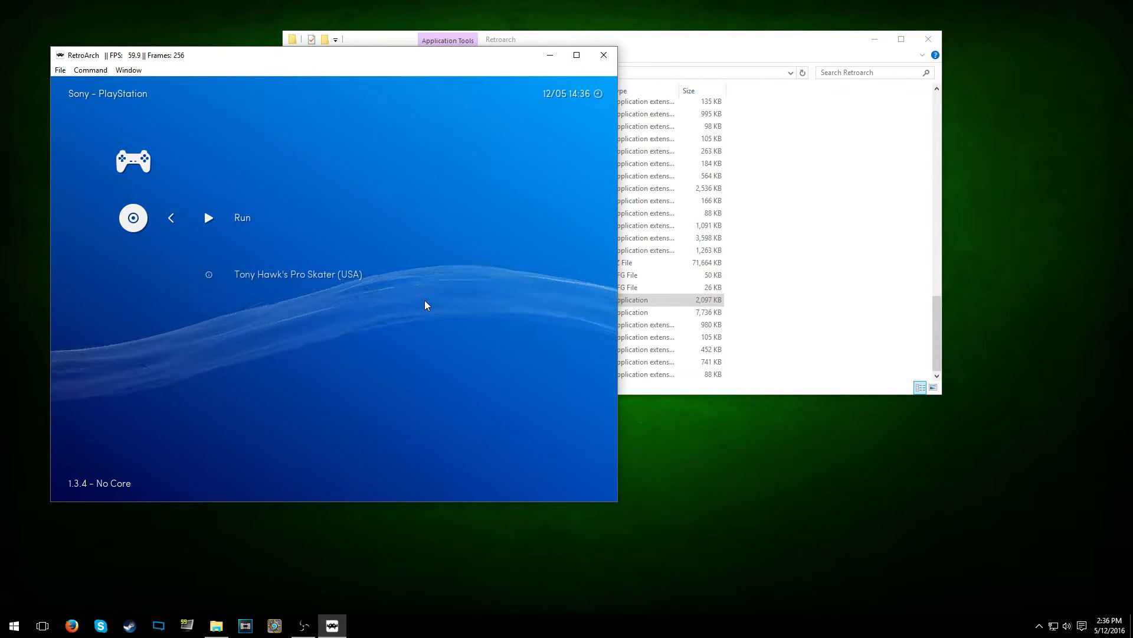
key(BackSpace)
key(Left)
key(Left)
key(Left)
key(Left)
key(Left)
key(Right)
key(Down)
key(Right)
key(Down)
key(Down)
key(Return)
key(Down)
key(Up)
key(BackSpace)
Run Tony Hawk's Pro Skater (USA) from the Sony - PlayStation playlist
key(Right)
key(Right)
key(Right)
key(Return)
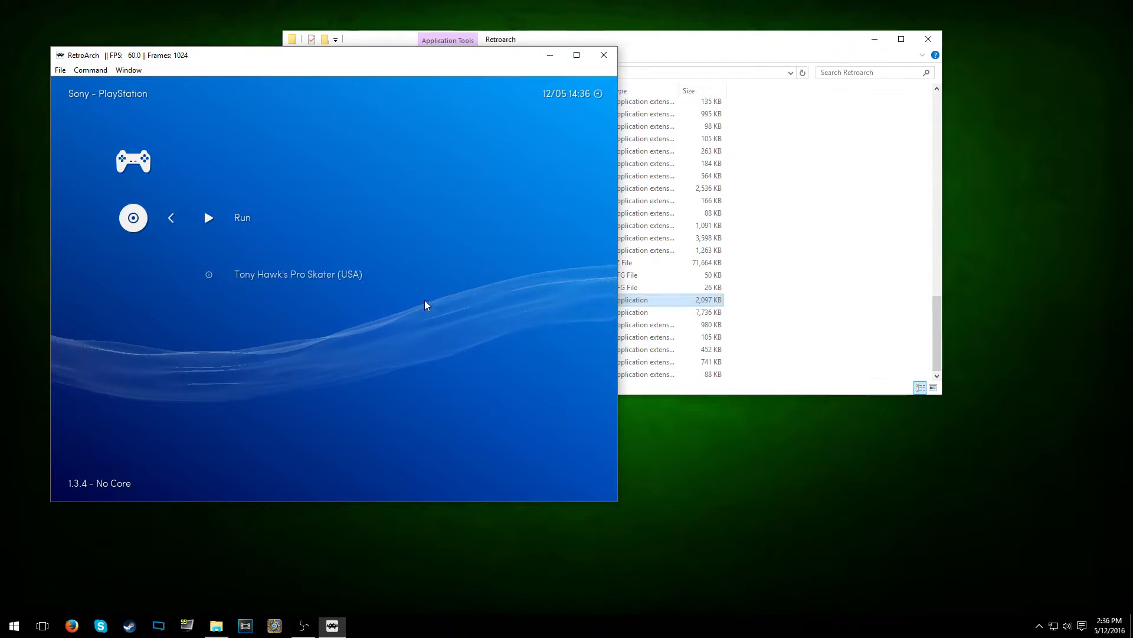
key(Return)
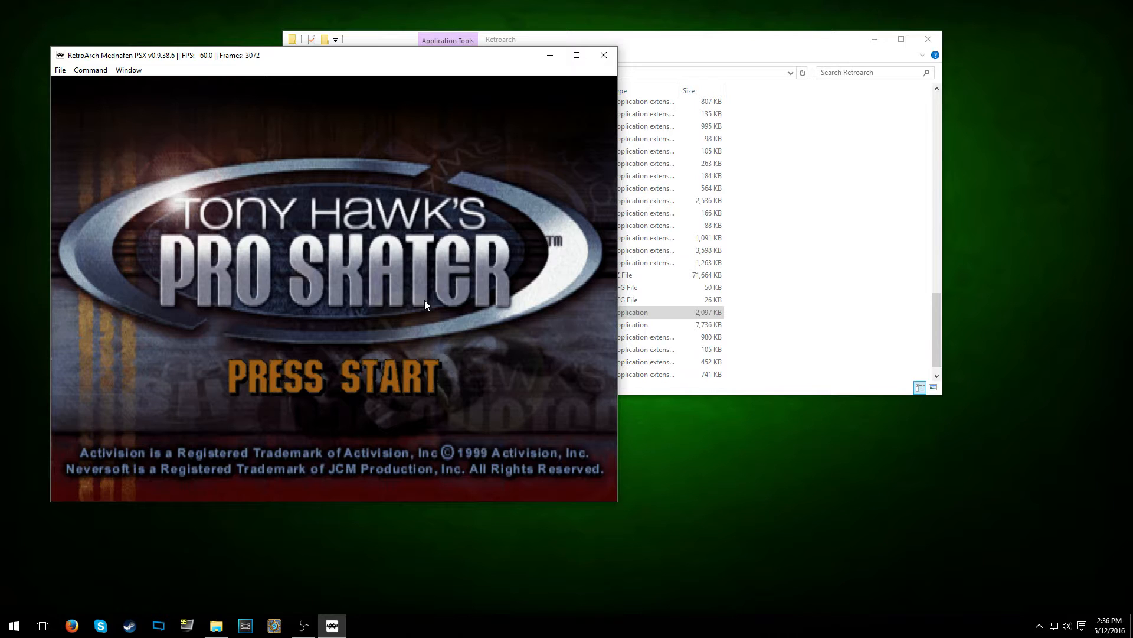
Start a new game with skater Tony Hawk and the Falcon 2 board on the preselected course
key(Return)
key(z)
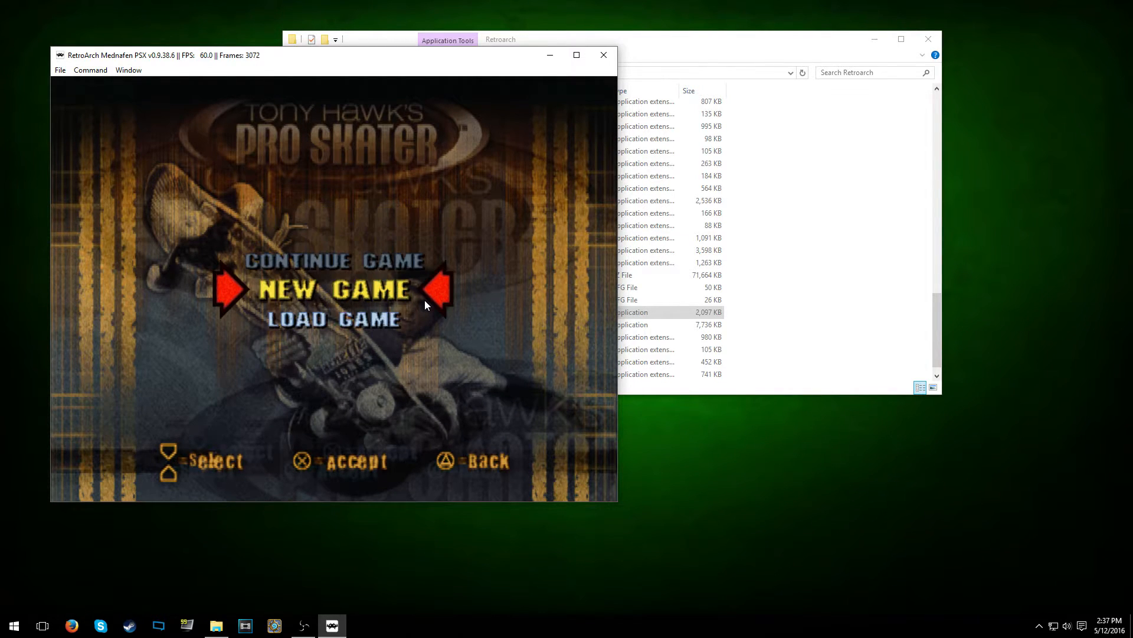
key(z)
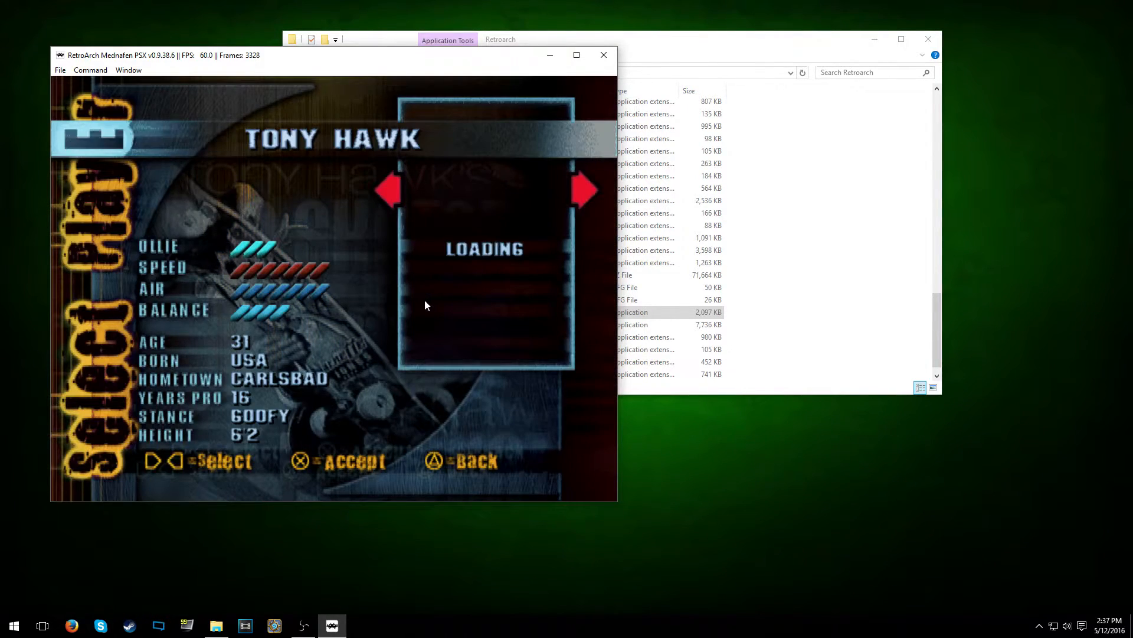
key(z)
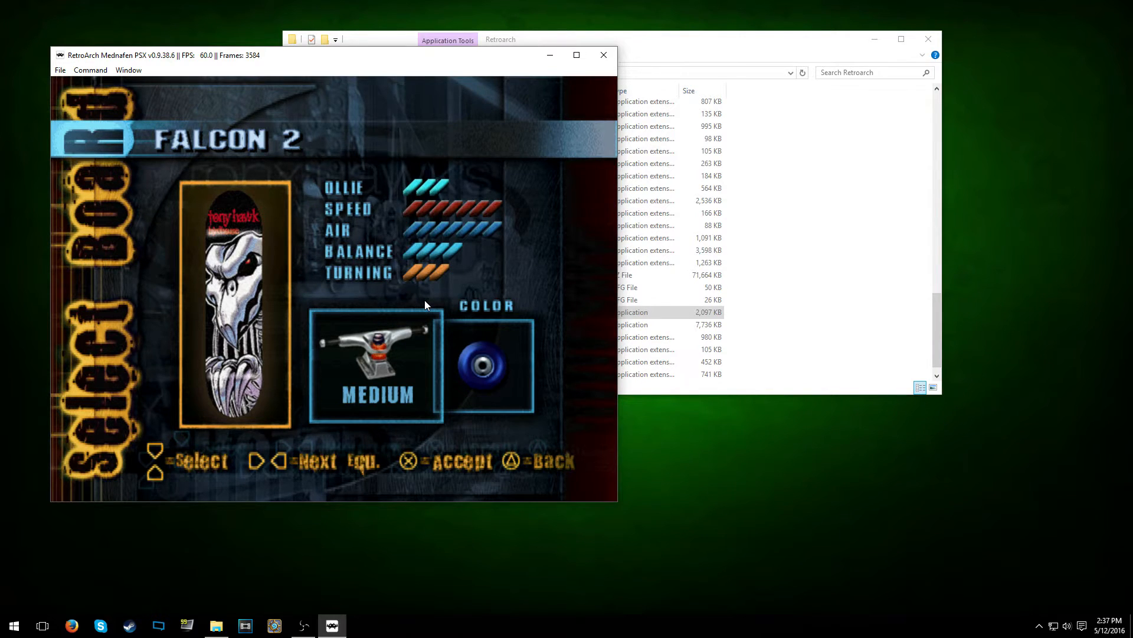
key(z)
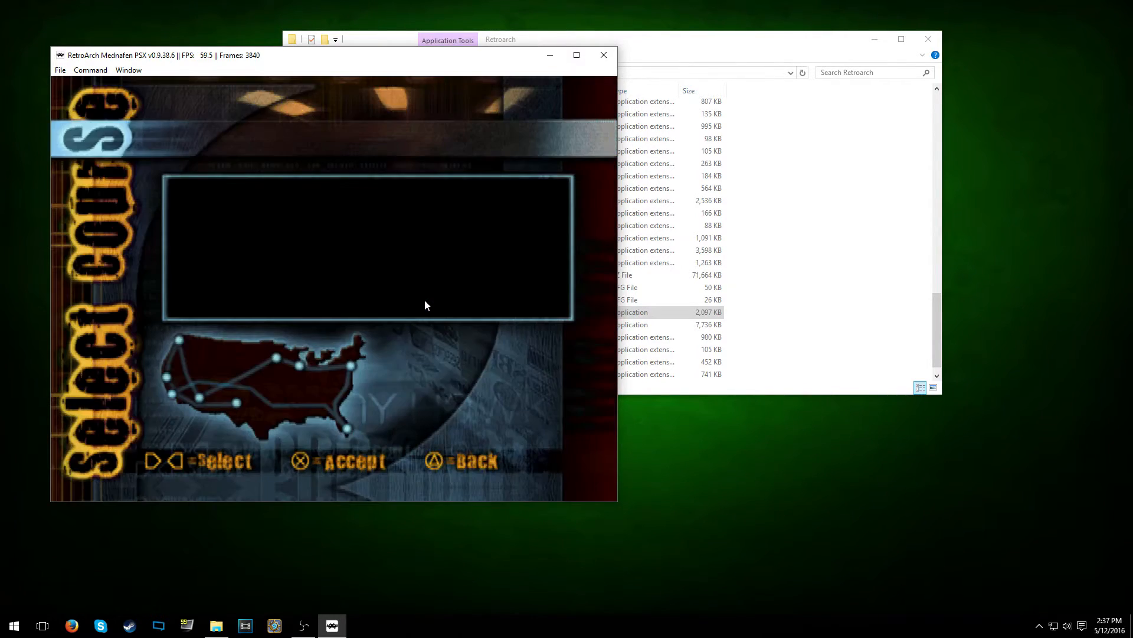
key(z)
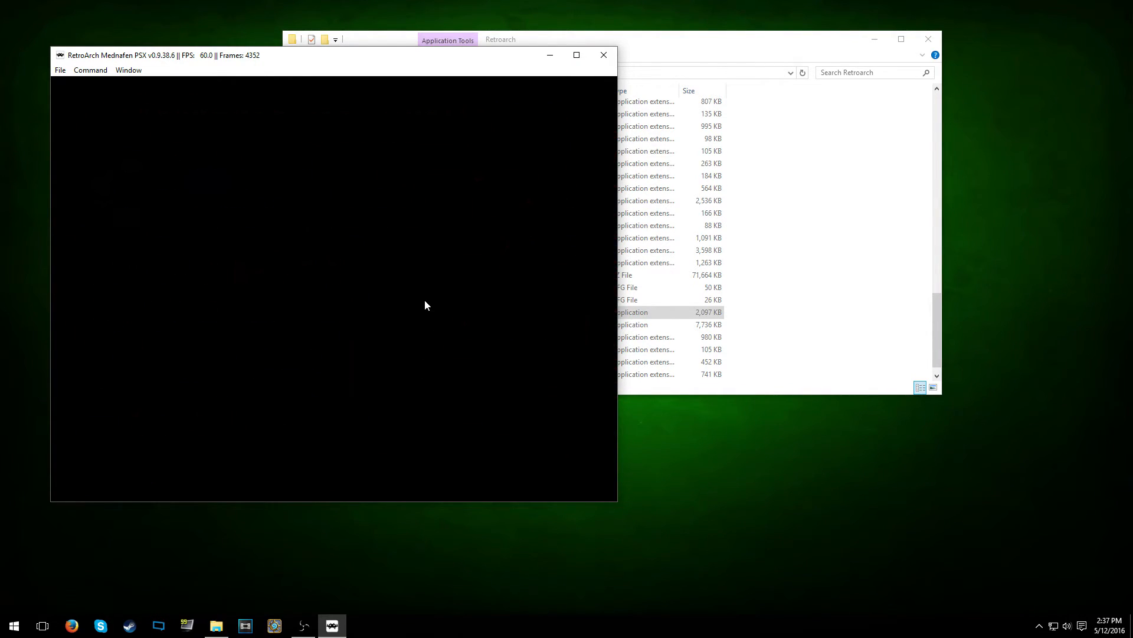
key(Return)
key(Return)
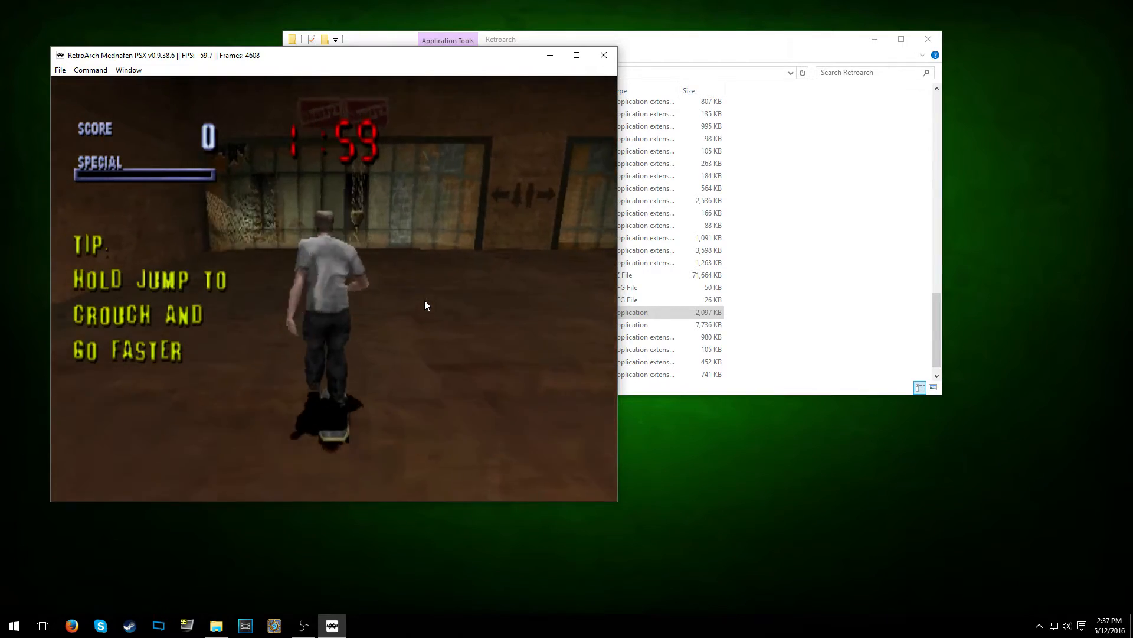
Skate a short test run with a few tricks and restart the level with Retry
key(a)
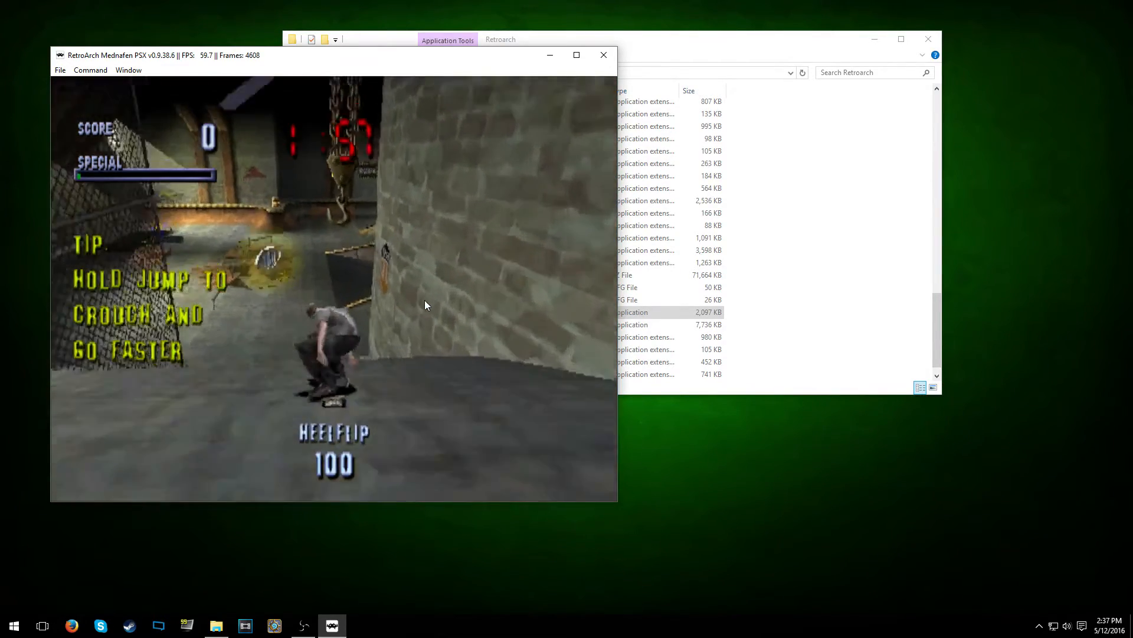
key(z)
key(a)
key(Return)
key(Up)
key(Return)
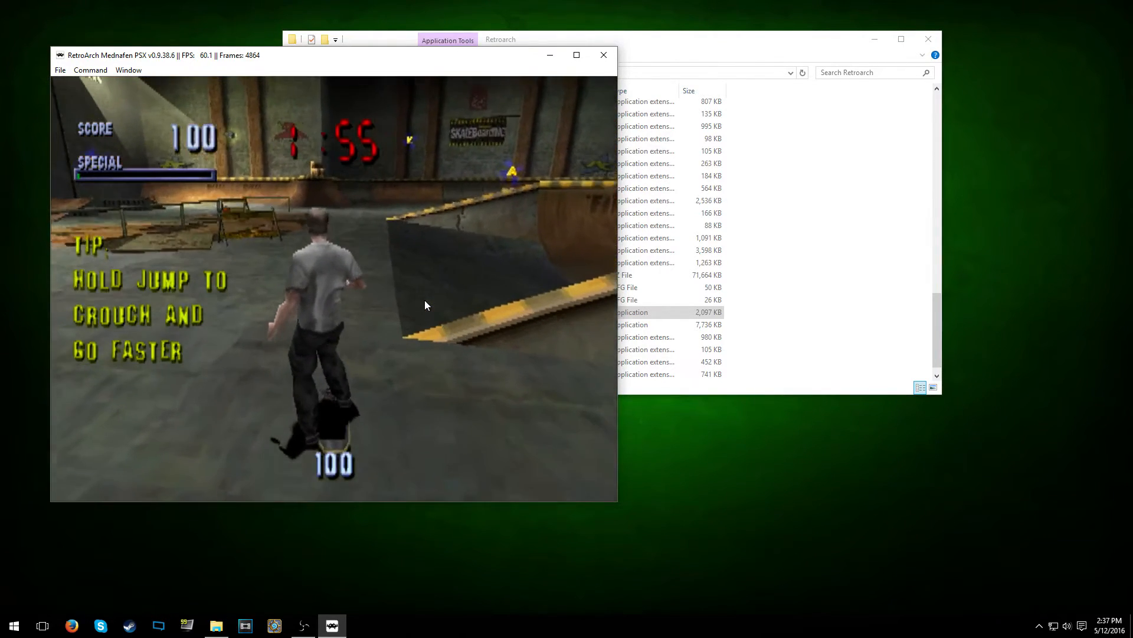
key(z)
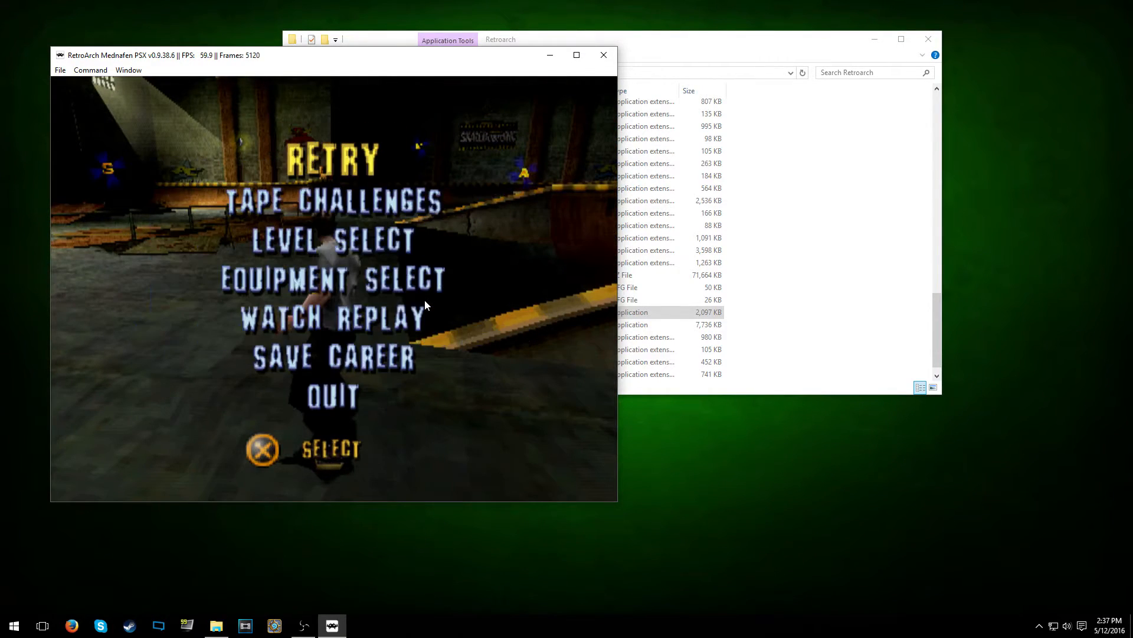
key(z)
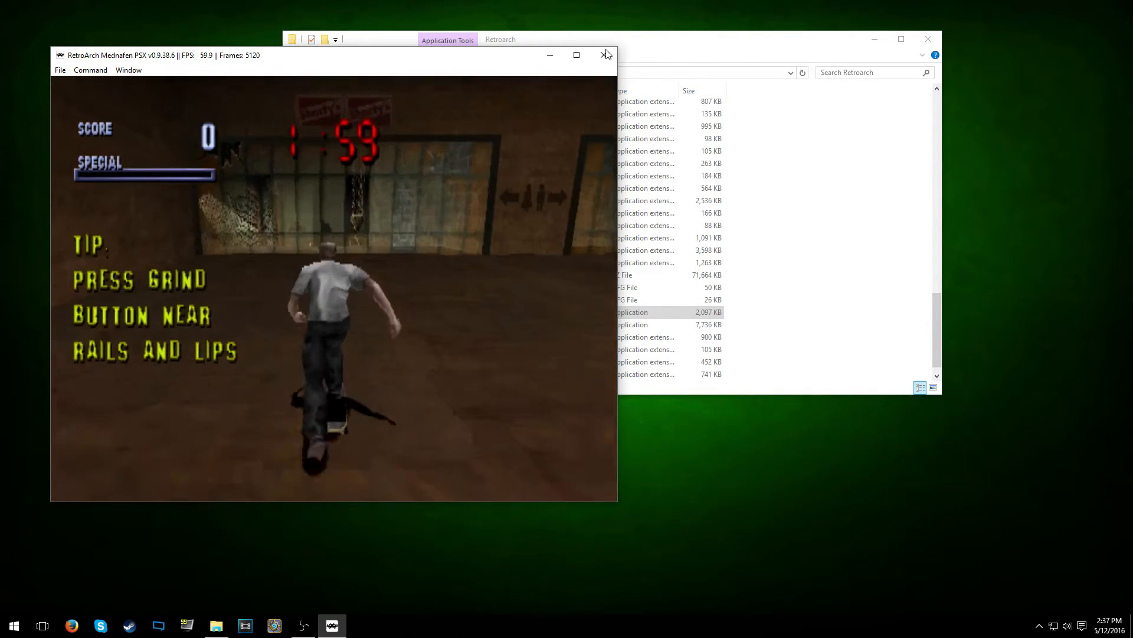
Close the running game, relaunch retroarch.exe and open the Input settings
click(604, 59)
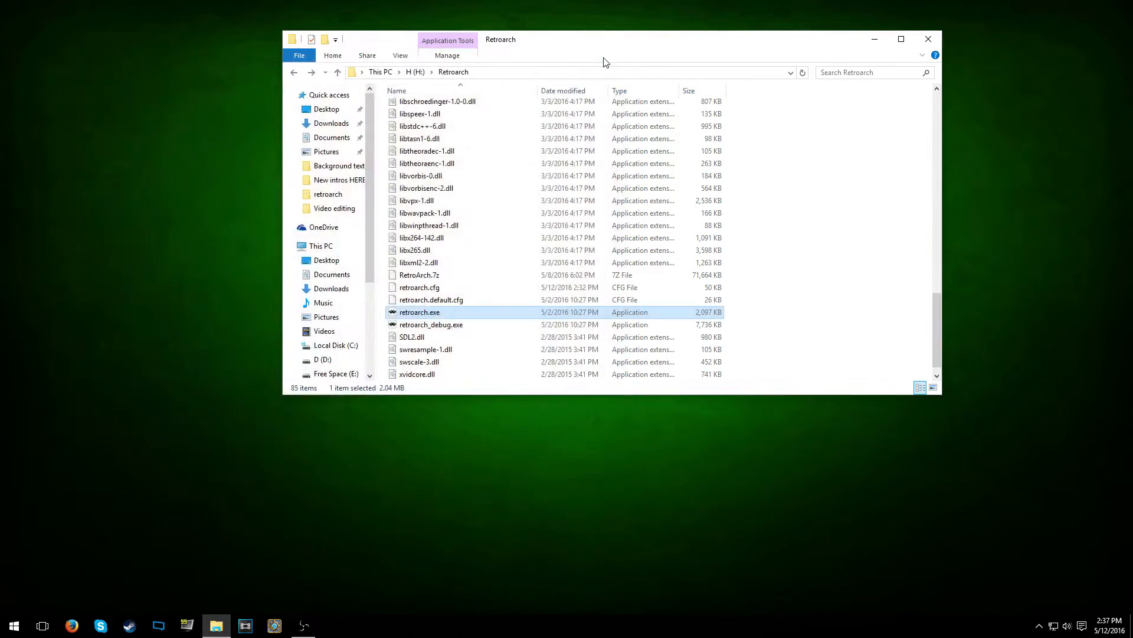
double_click(433, 313)
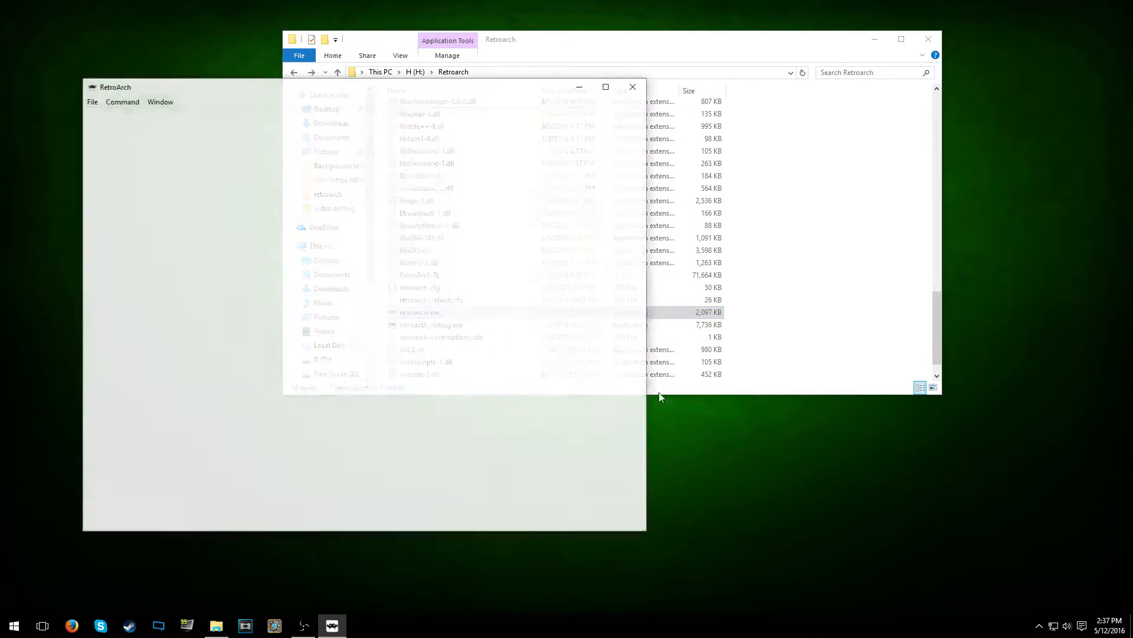
key(Right)
key(Down)
key(Down)
key(Down)
key(Return)
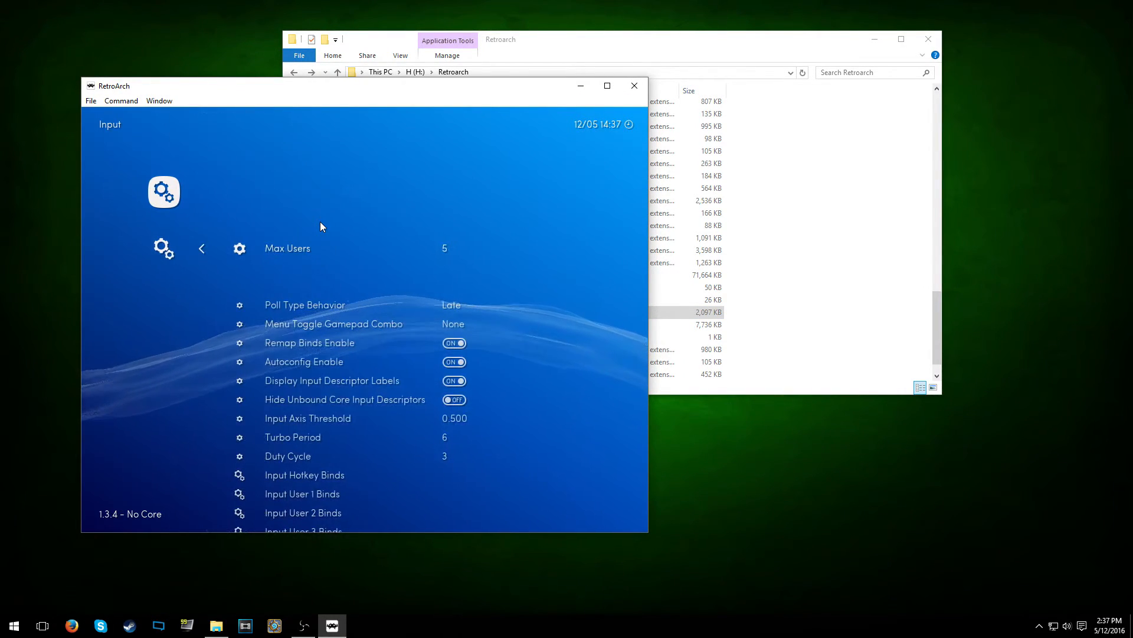
Set the Menu Toggle Gamepad Combo to L3 + R3 and leave the Input settings
key(Down)
key(Down)
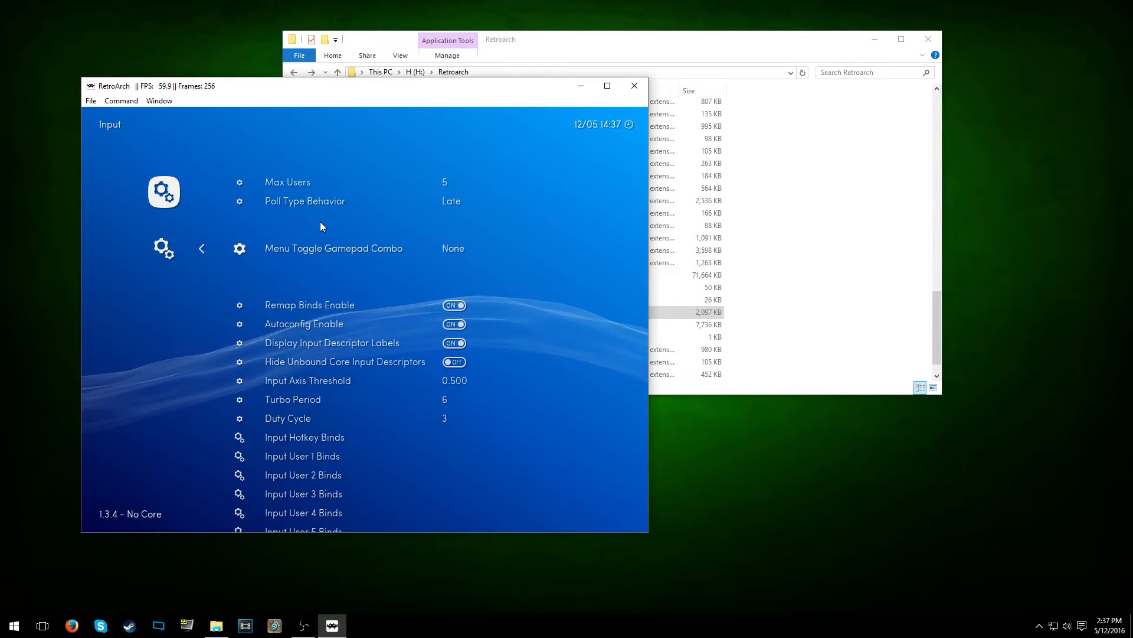
key(Right)
key(Right)
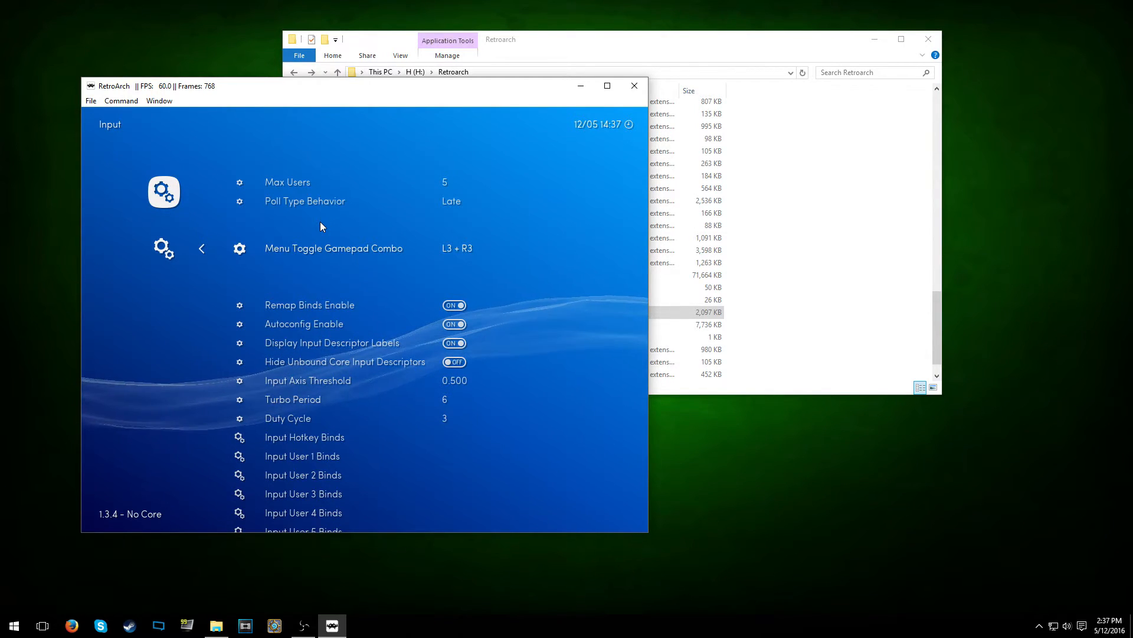
key(BackSpace)
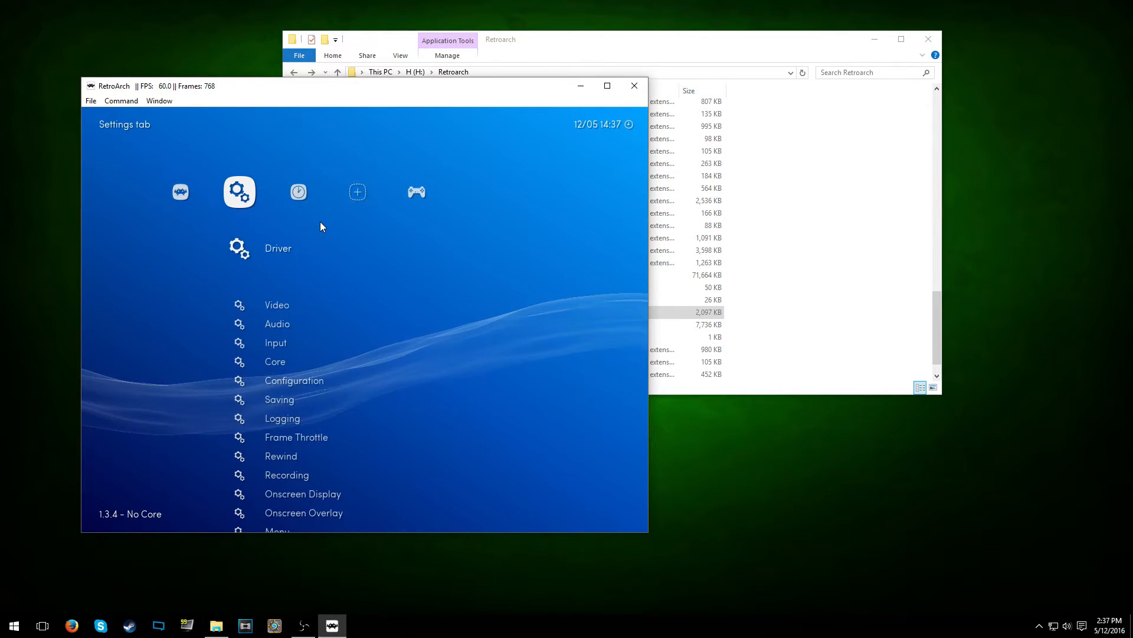
Recheck the Menu Toggle Gamepad Combo in the Input settings and return to the Main Menu
key(Down)
key(Down)
key(Down)
key(Return)
key(Down)
key(Down)
key(Down)
key(Up)
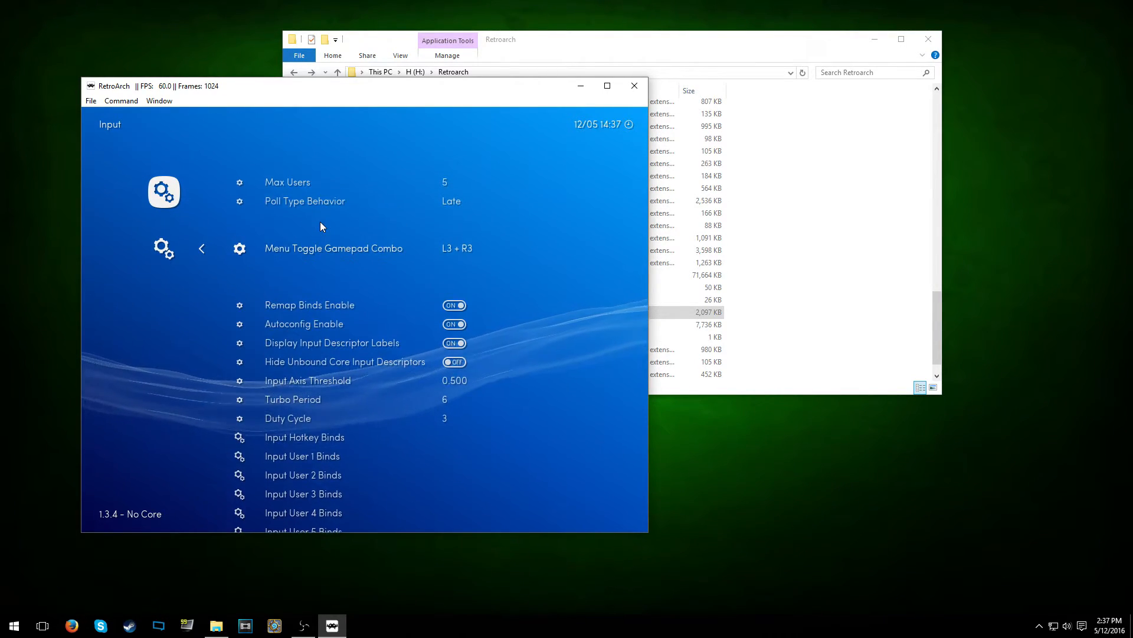
key(BackSpace)
key(Left)
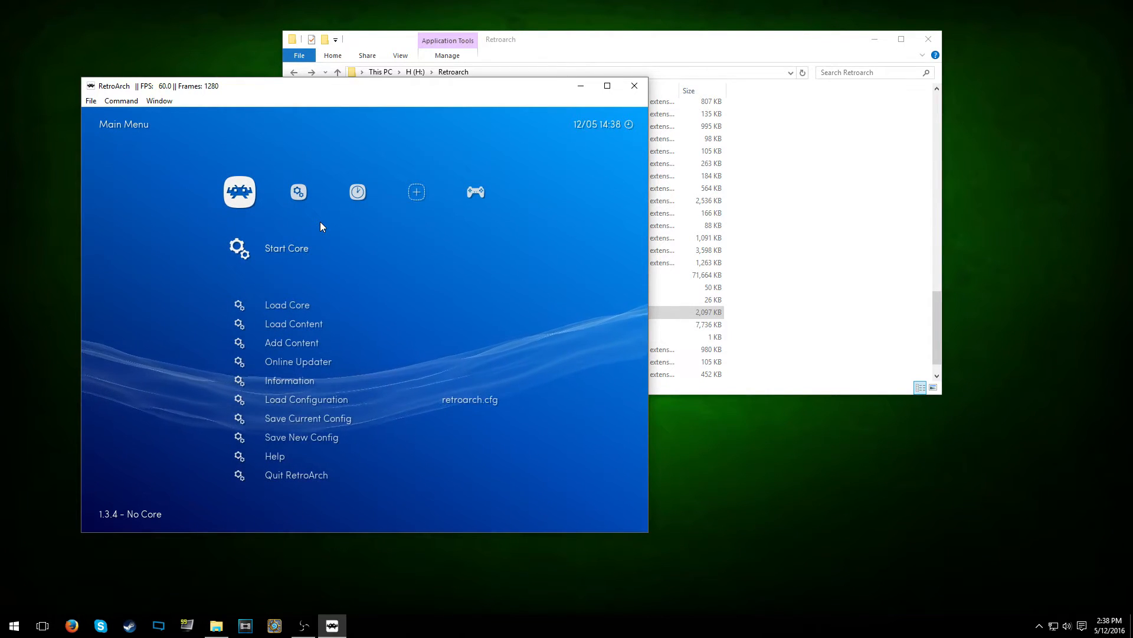
key(Right)
key(Right)
key(Right)
key(Left)
key(Left)
key(Left)
Open the Online Updater from the Main Menu
key(Down)
key(Down)
key(Down)
key(Up)
key(Return)
key(Down)
key(BackSpace)
key(Down)
key(Return)
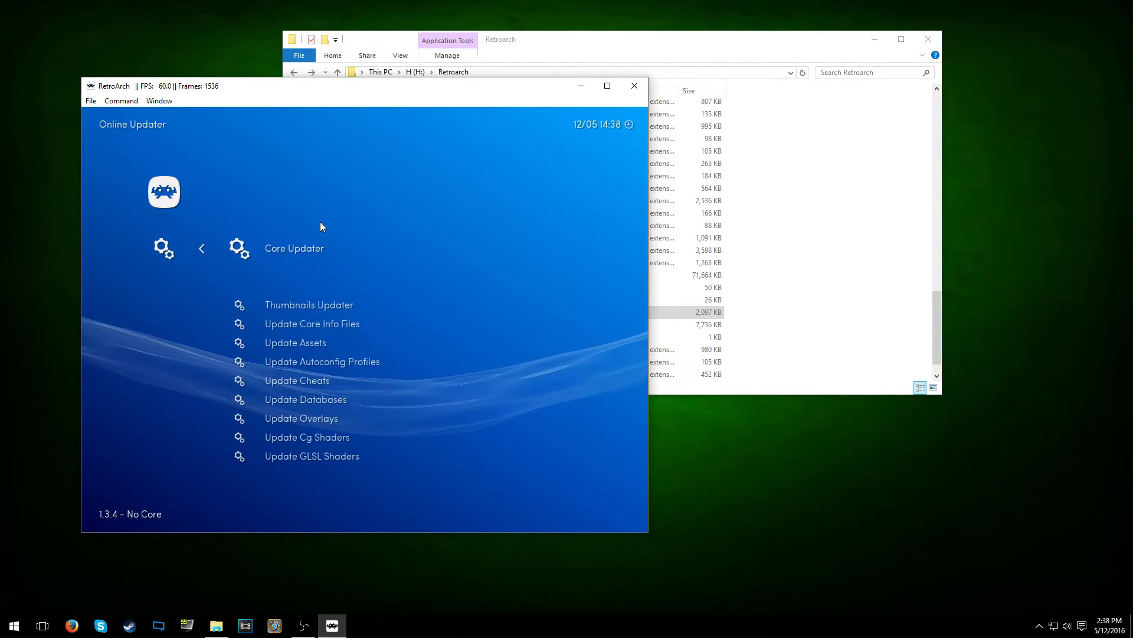
Download the Nintendo 64 (Mupen64Plus) core through the Core Updater and return to the Main Menu
key(Return)
key(Down)
key(Down)
key(Down)
key(Down)
key(Down)
key(Down)
key(Down)
key(Down)
key(Down)
key(Down)
key(Down)
key(Down)
key(Down)
key(Down)
key(Down)
key(Down)
key(Down)
key(Down)
key(Down)
key(Down)
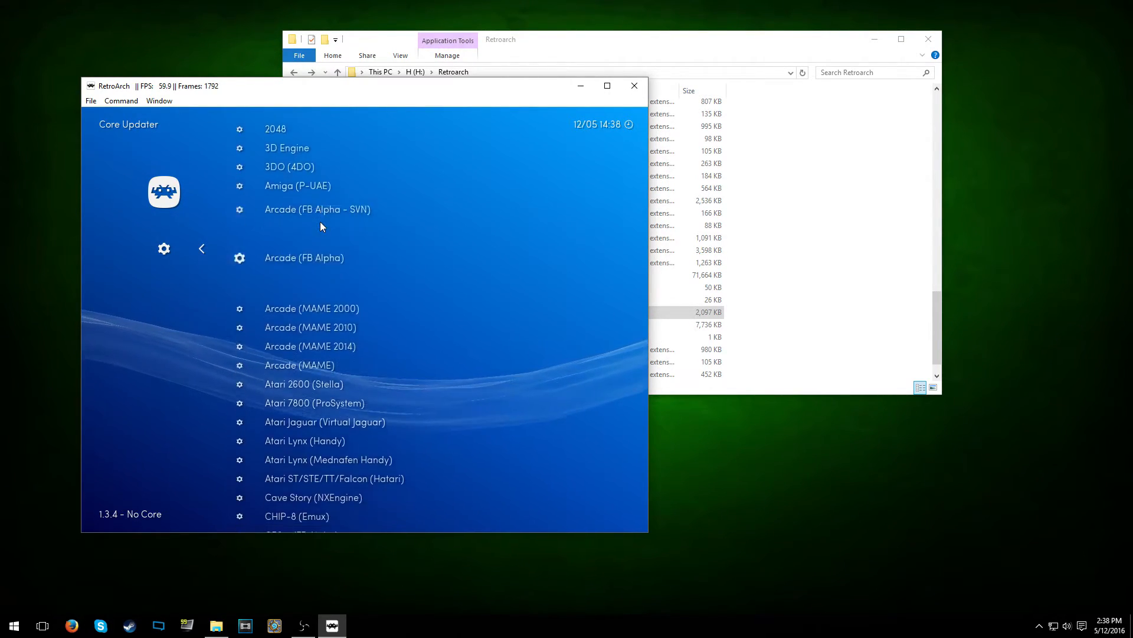
key(Down)
key(Down)
key(Down)
key(Down)
key(Down)
key(Down)
key(Down)
key(Down)
key(Down)
key(Down)
key(Down)
key(Down)
key(Down)
key(Down)
key(Down)
key(Down)
key(Down)
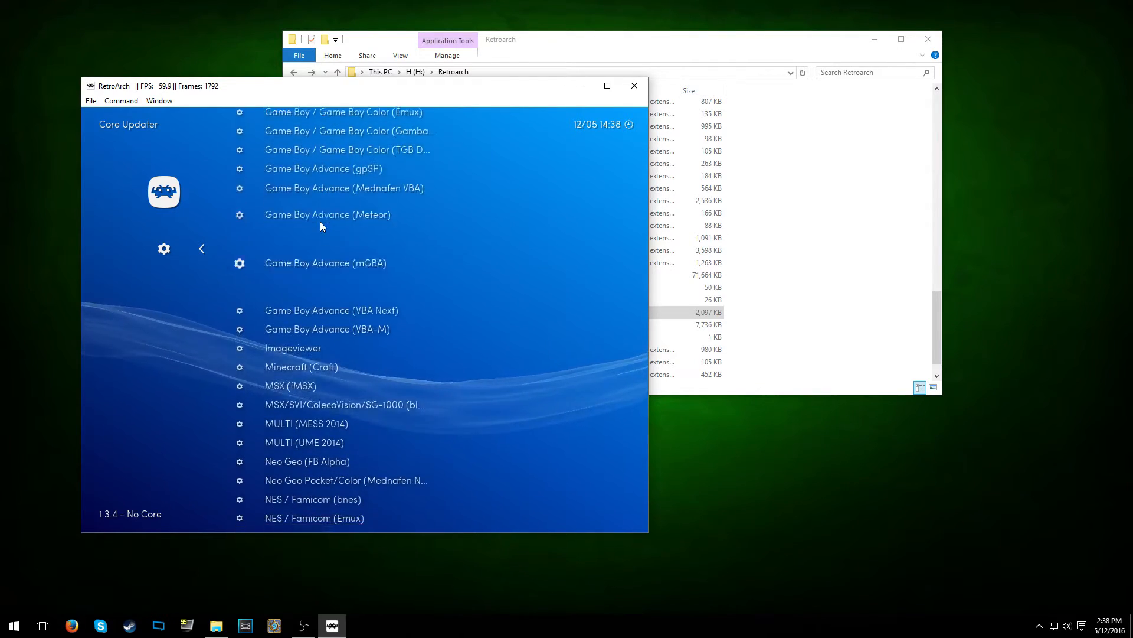
key(Down)
key(Down)
key(Down)
key(Down)
key(Down)
key(Down)
key(Down)
key(Down)
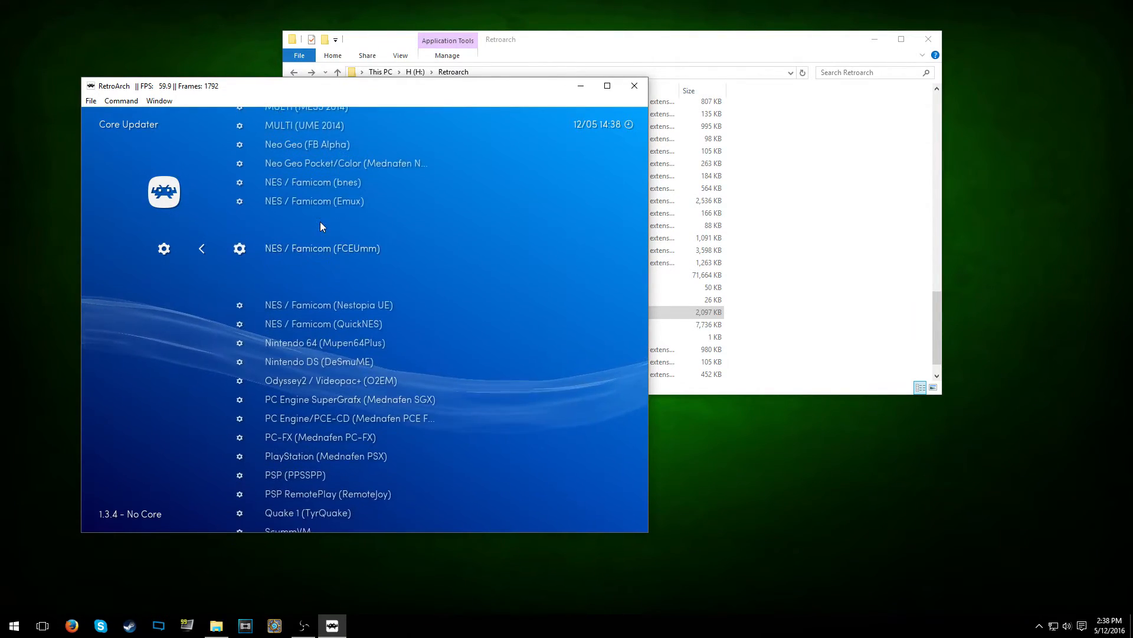
key(Return)
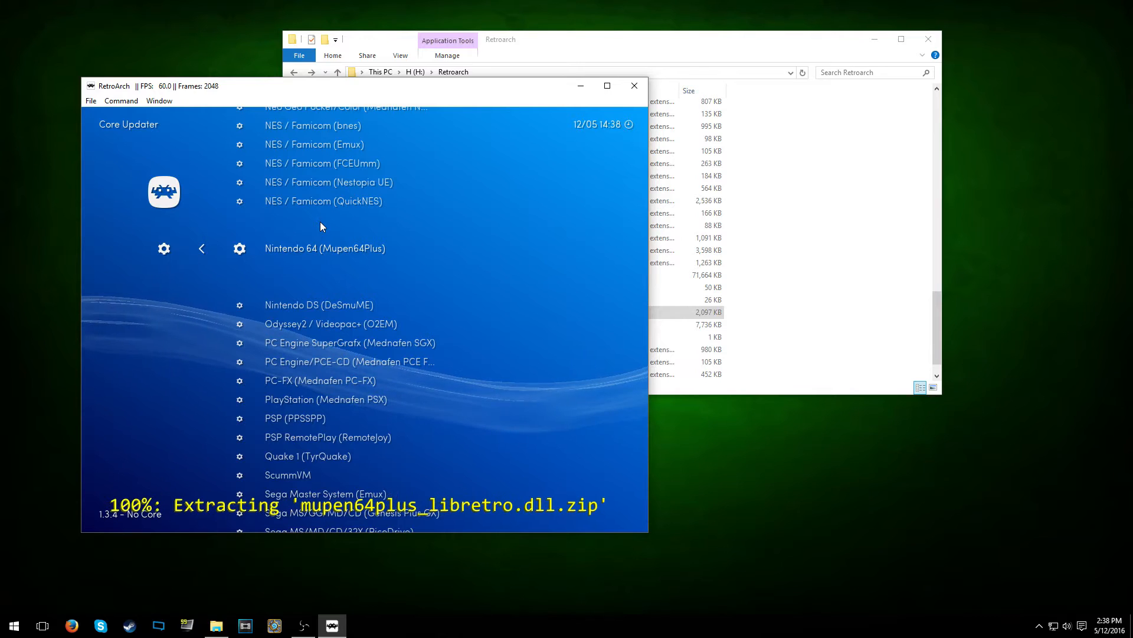
key(BackSpace)
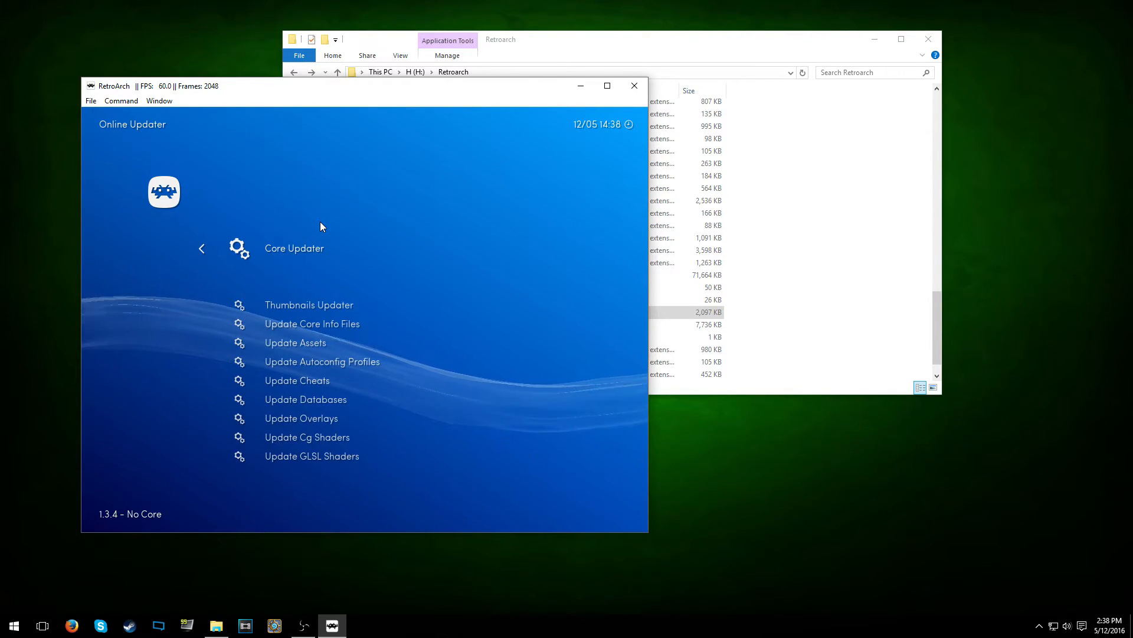
key(BackSpace)
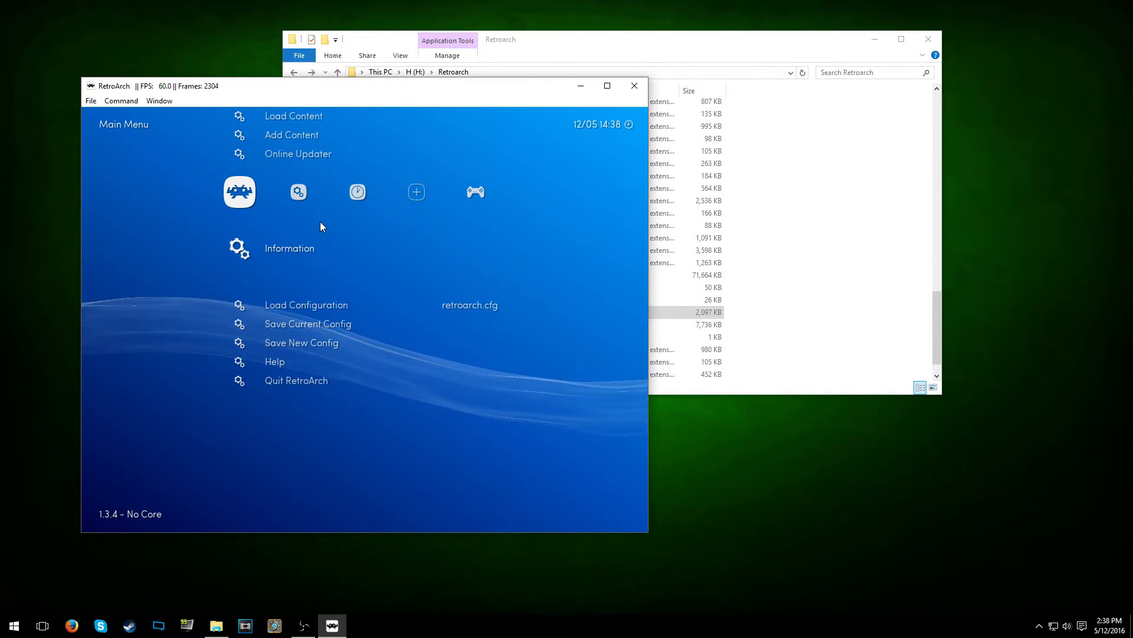
key(Down)
key(Up)
key(Up)
key(Return)
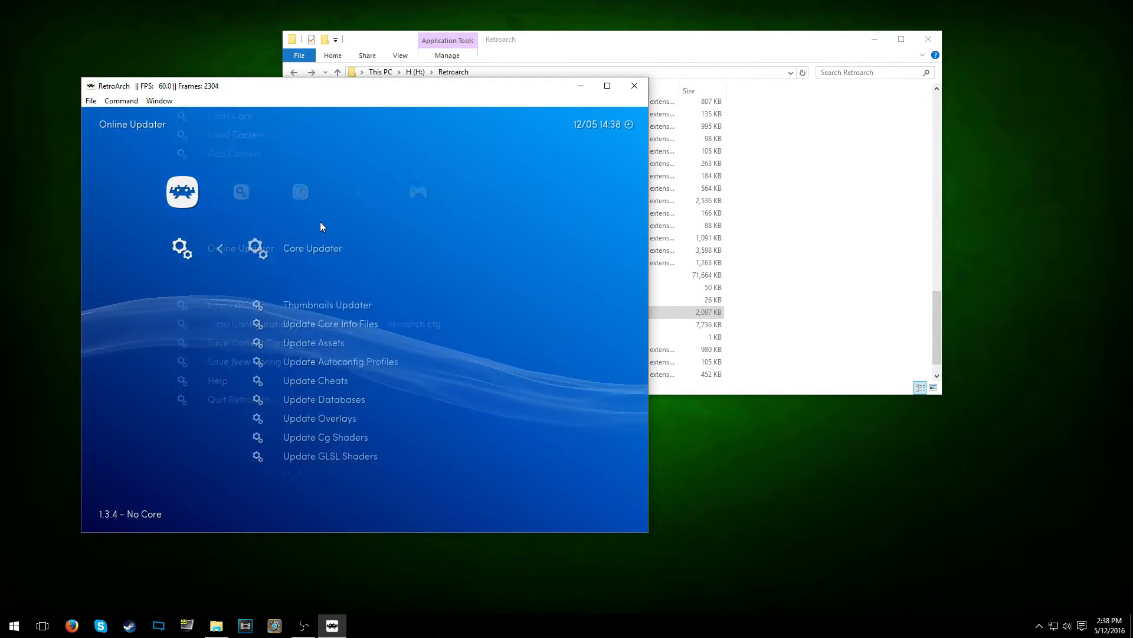
key(Down)
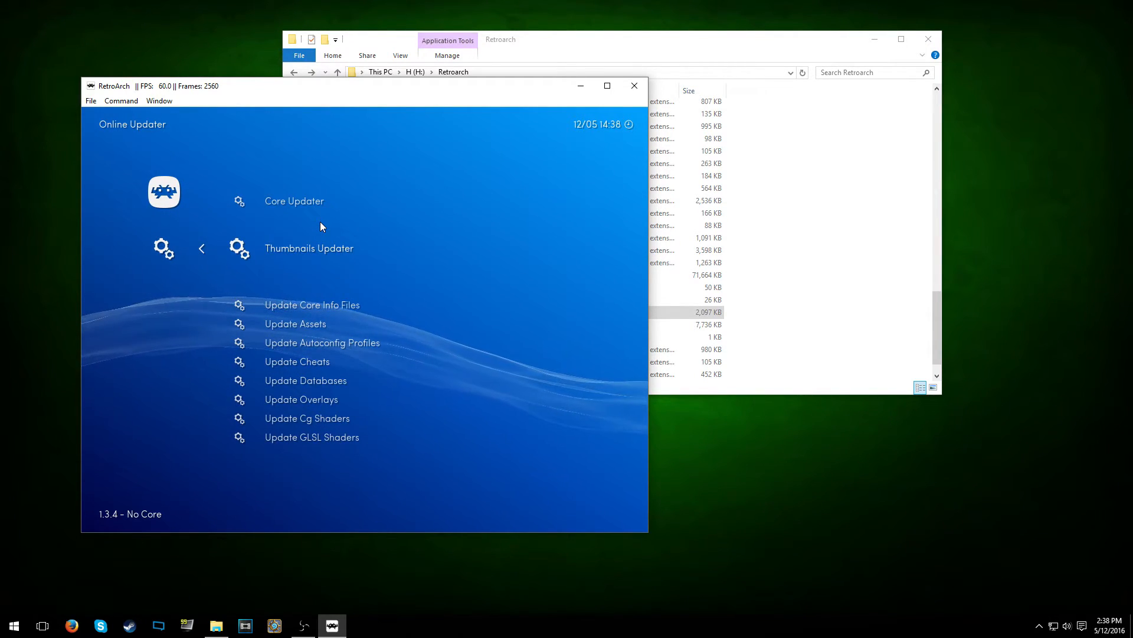
key(BackSpace)
Start Scan Directory under Add Content and open the H: drive
key(Up)
key(Return)
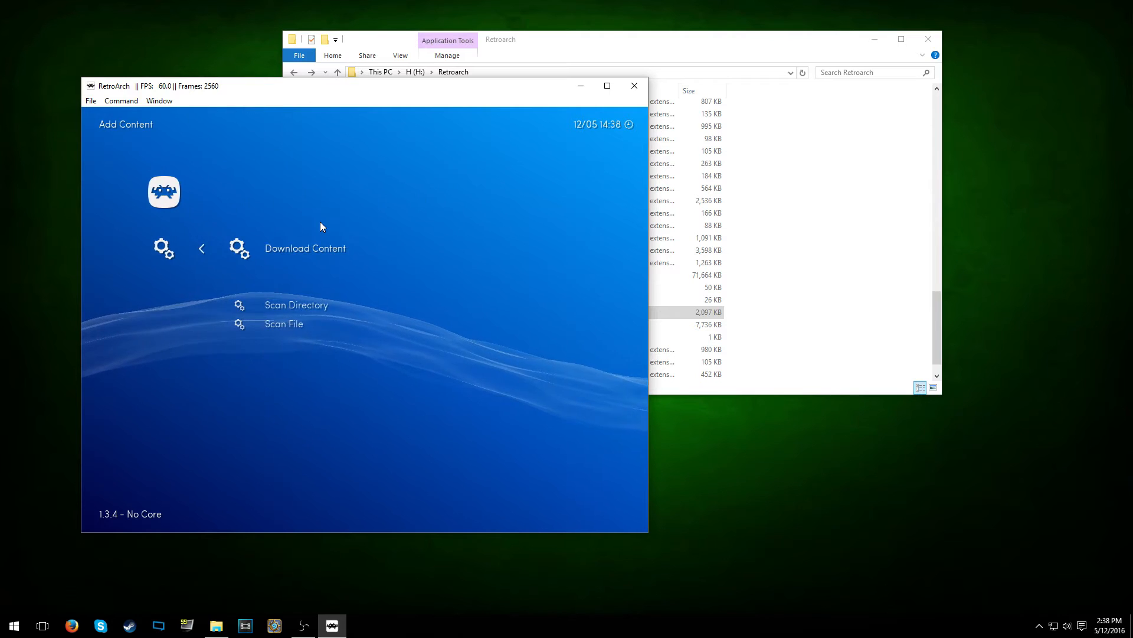
key(Down)
key(Return)
key(Up)
key(Up)
key(Down)
key(Down)
key(Down)
key(Down)
key(Return)
Open the N64 folder on the H: drive and scan that directory for games
key(Down)
key(Down)
key(Down)
key(Down)
key(Return)
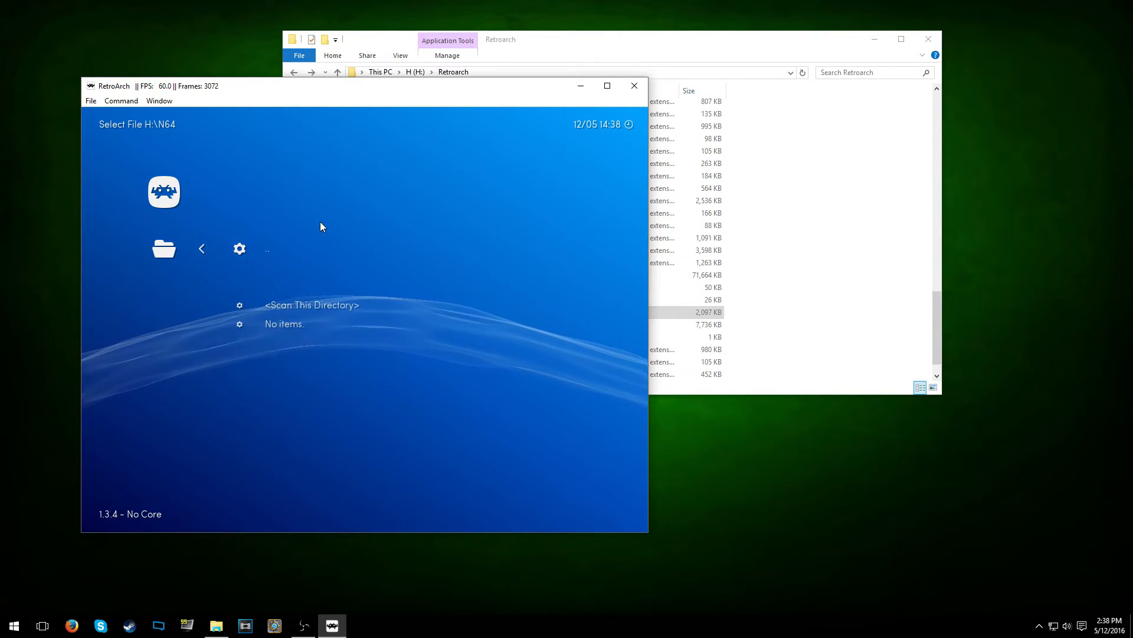
key(Down)
key(Return)
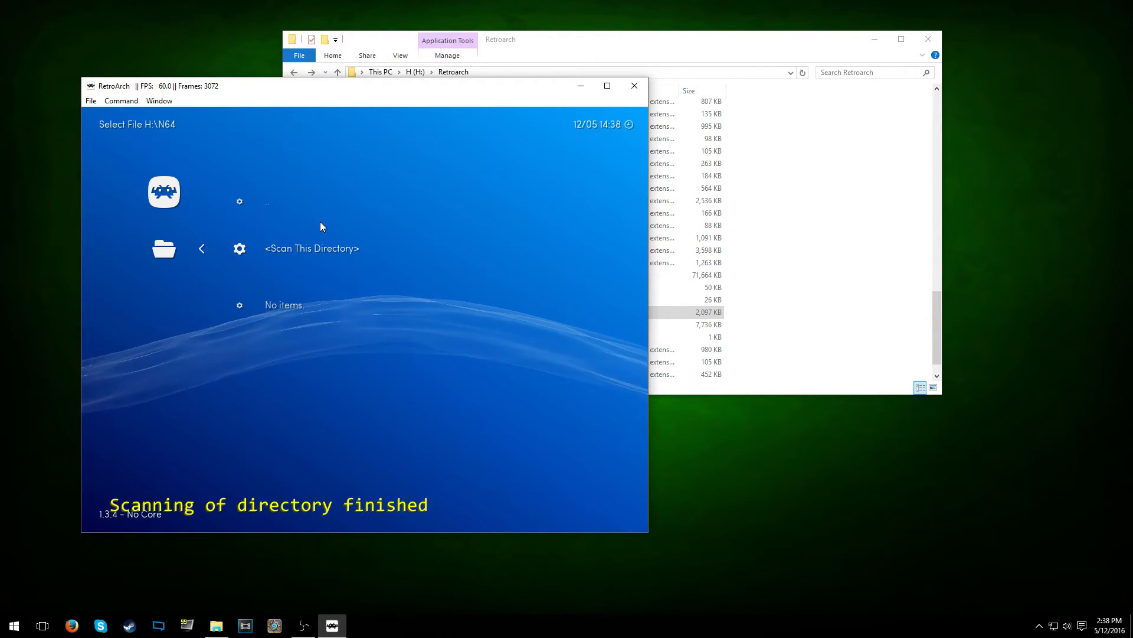
Leave the directory scan and go to the Nintendo - Nintendo 64 playlist
key(BackSpace)
key(BackSpace)
key(Right)
key(Right)
key(Right)
key(Right)
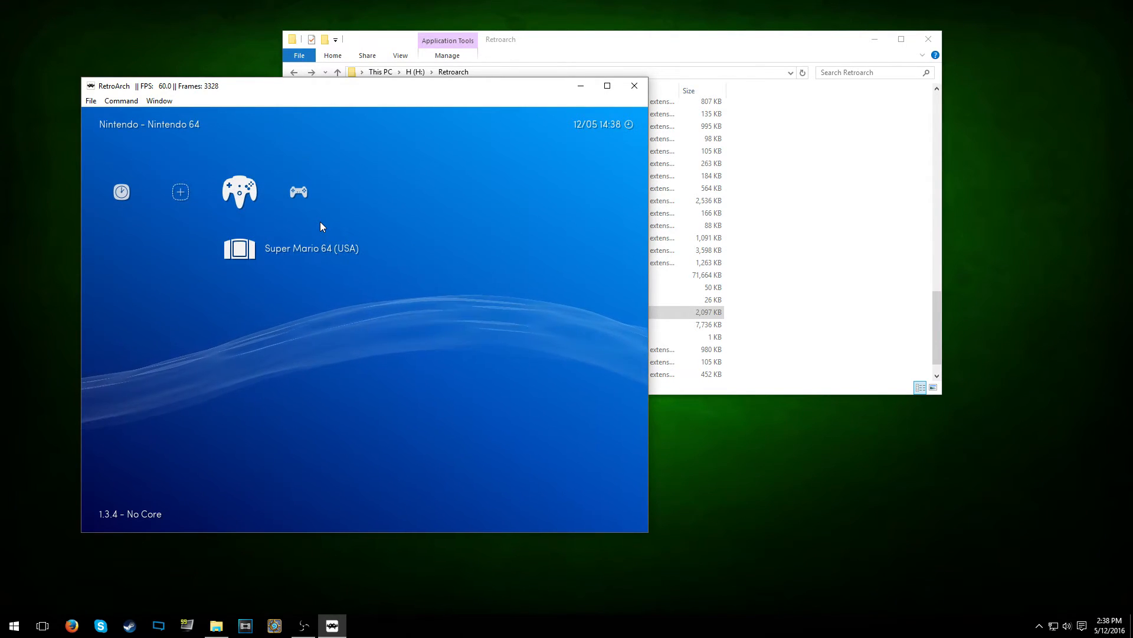
Run Super Mario 64 (USA) from the Nintendo 64 playlist and maximize the game window
key(Return)
key(Return)
key(BackSpace)
key(Return)
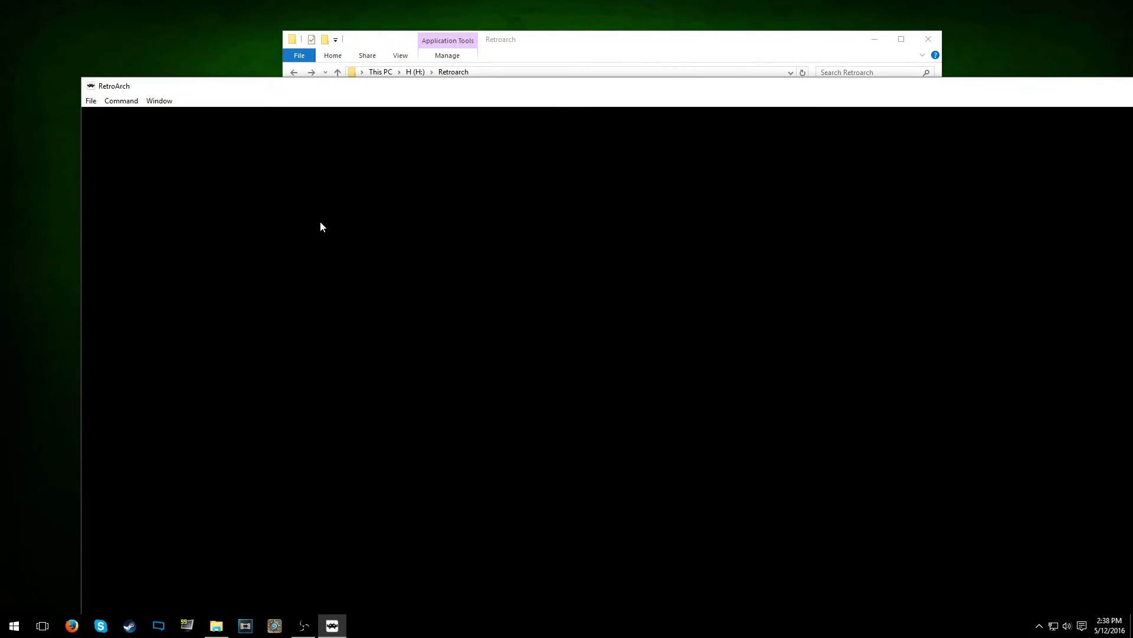
drag(804, 93, 600, 49)
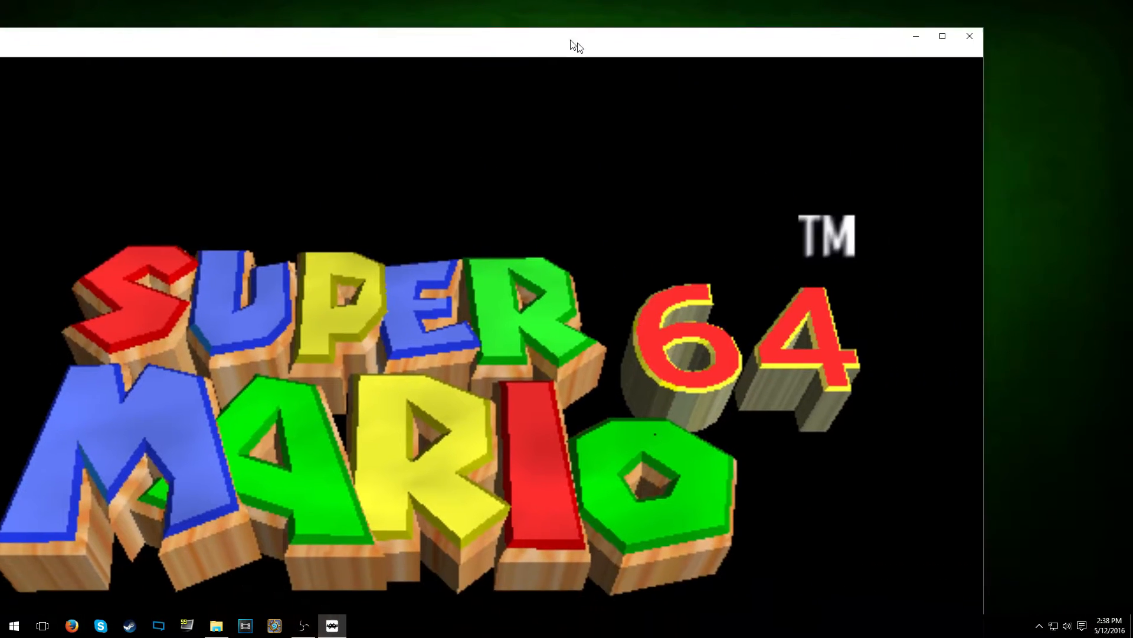
click(962, 42)
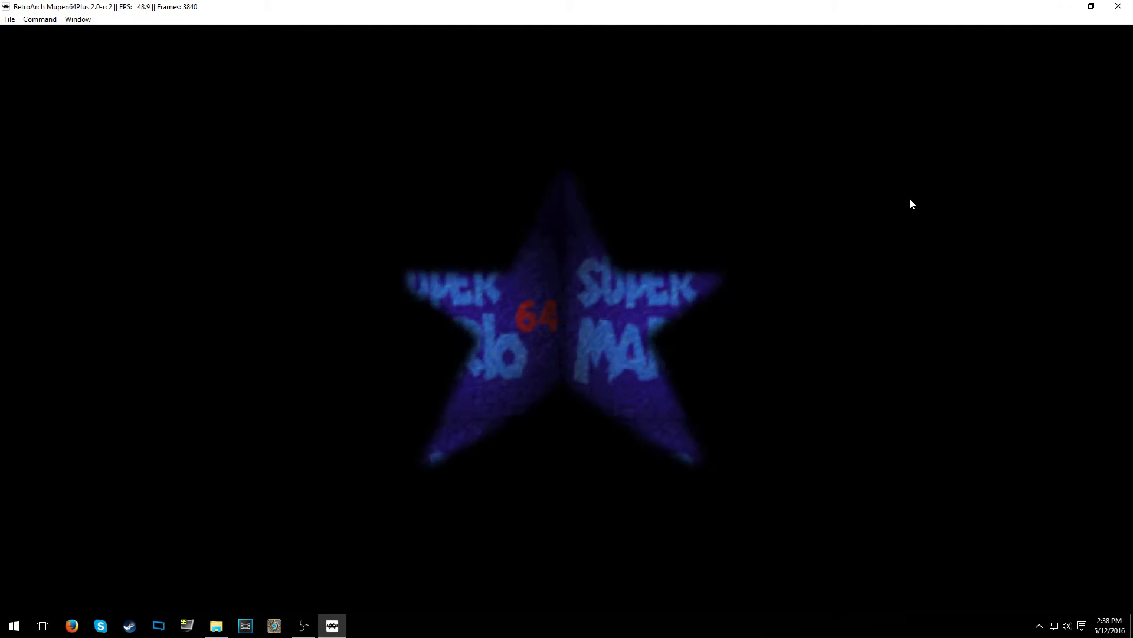
Close the running Super Mario 64 game through the in-game menu and maximize the RetroArch window again
key(F1)
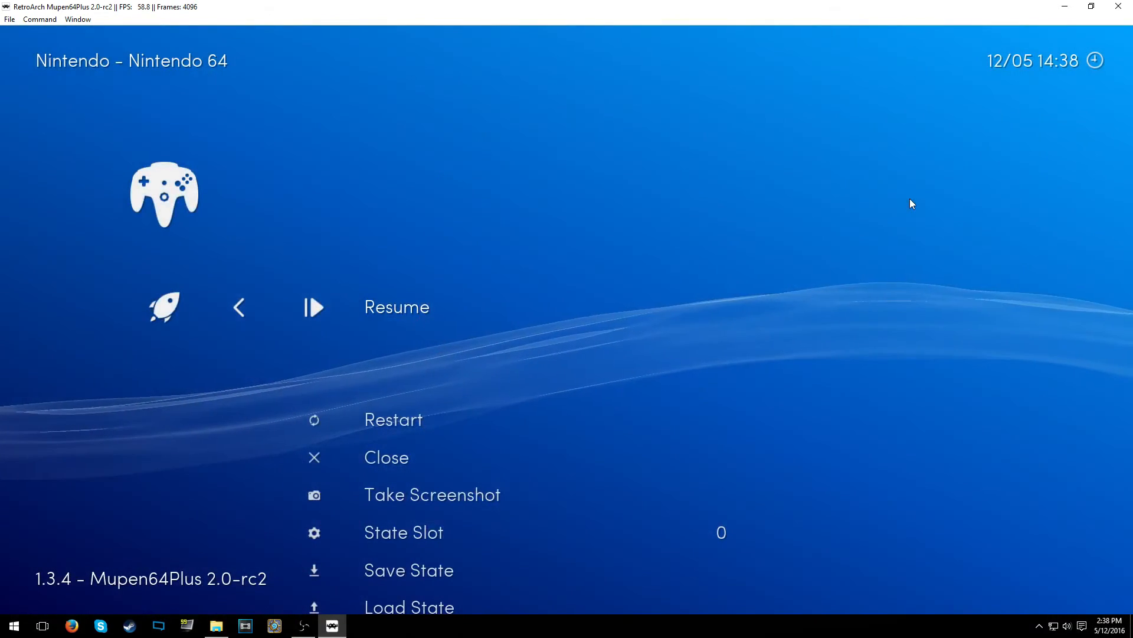
key(Down)
key(Down)
key(Return)
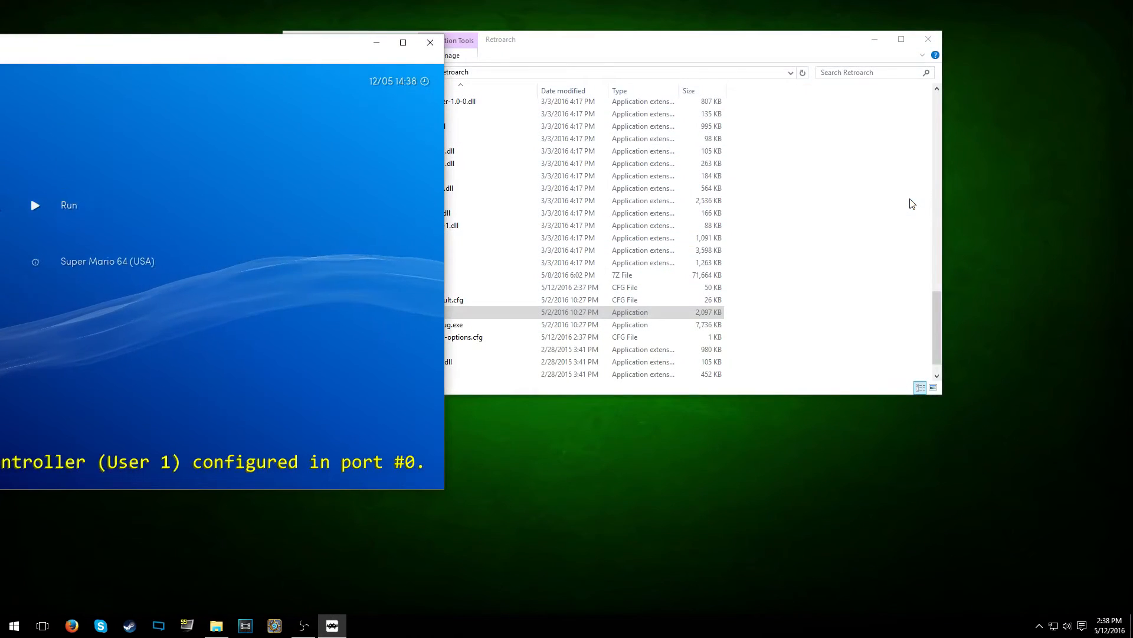
click(404, 42)
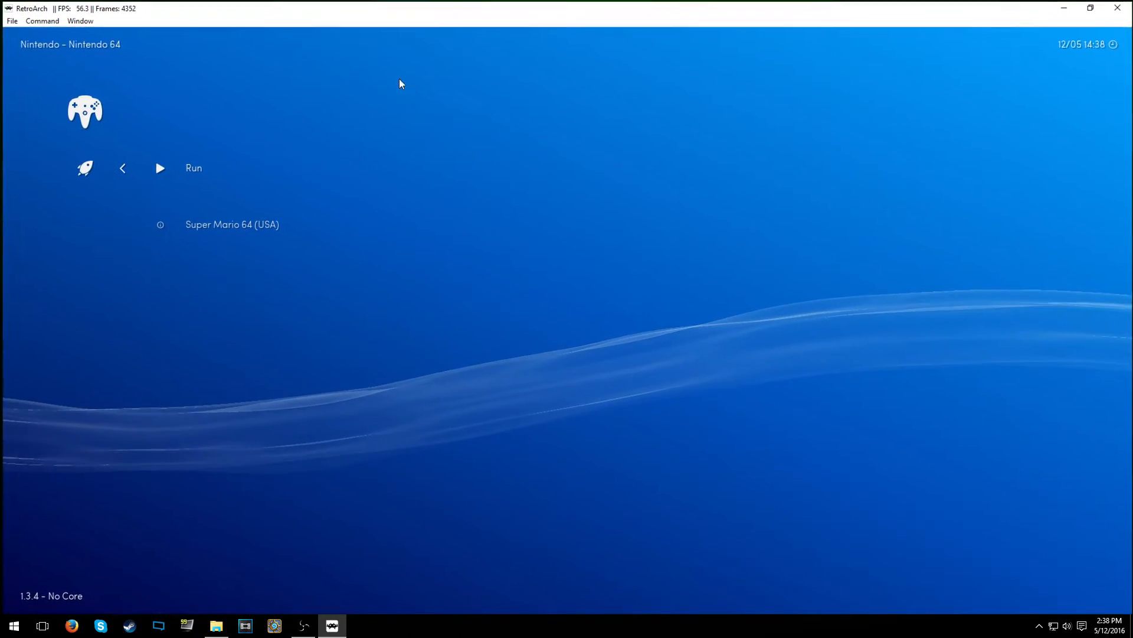
Go back from the Super Mario 64 entry to the Main Menu
key(BackSpace)
key(Left)
key(Left)
key(Left)
key(Left)
key(Left)
key(Right)
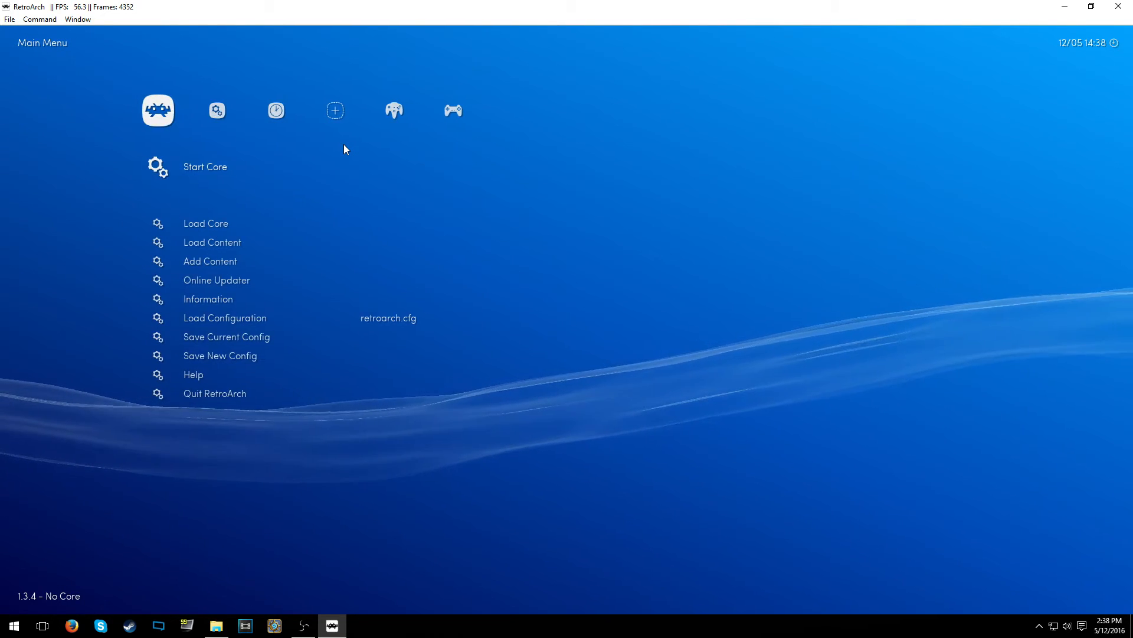
key(Down)
key(Down)
key(Down)
key(Down)
key(Down)
key(Down)
key(Up)
key(Up)
key(Up)
key(Up)
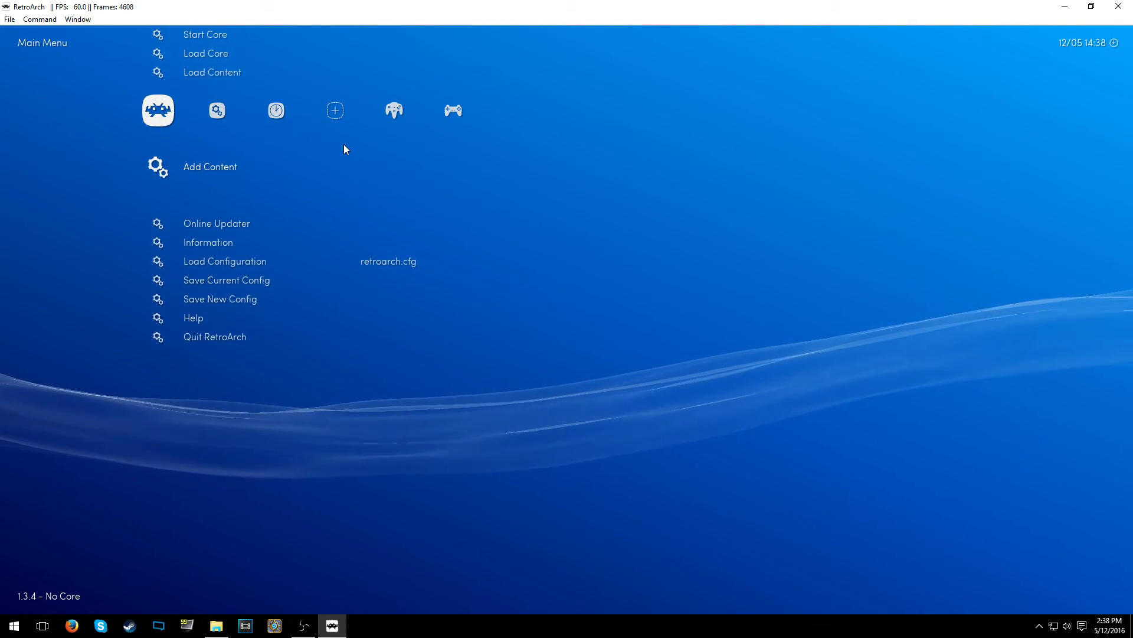
key(Down)
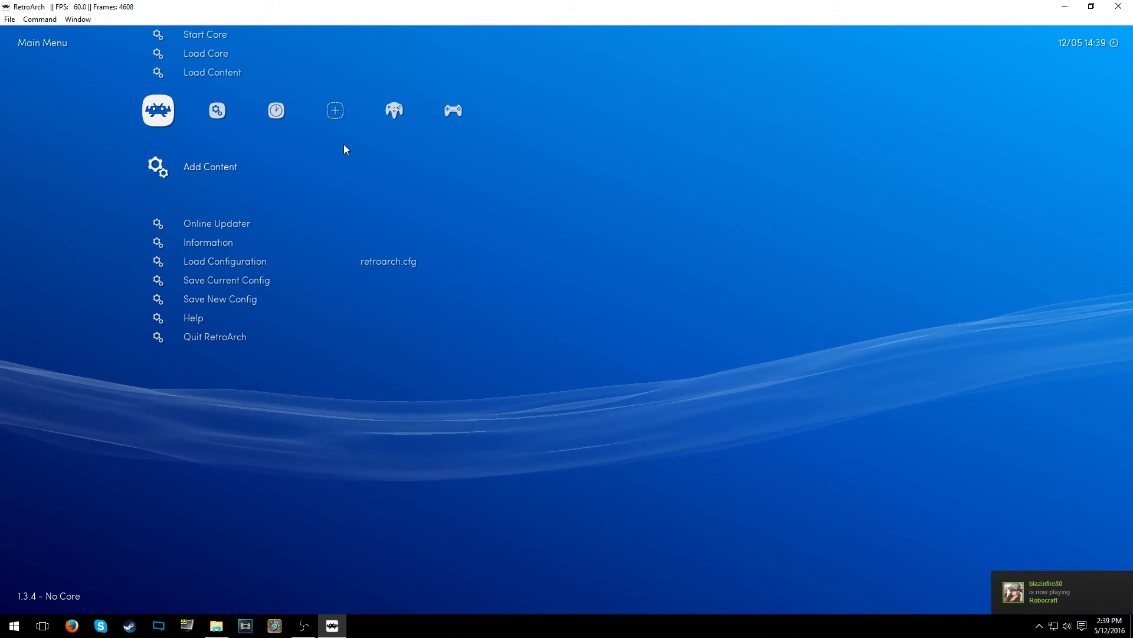
key(Up)
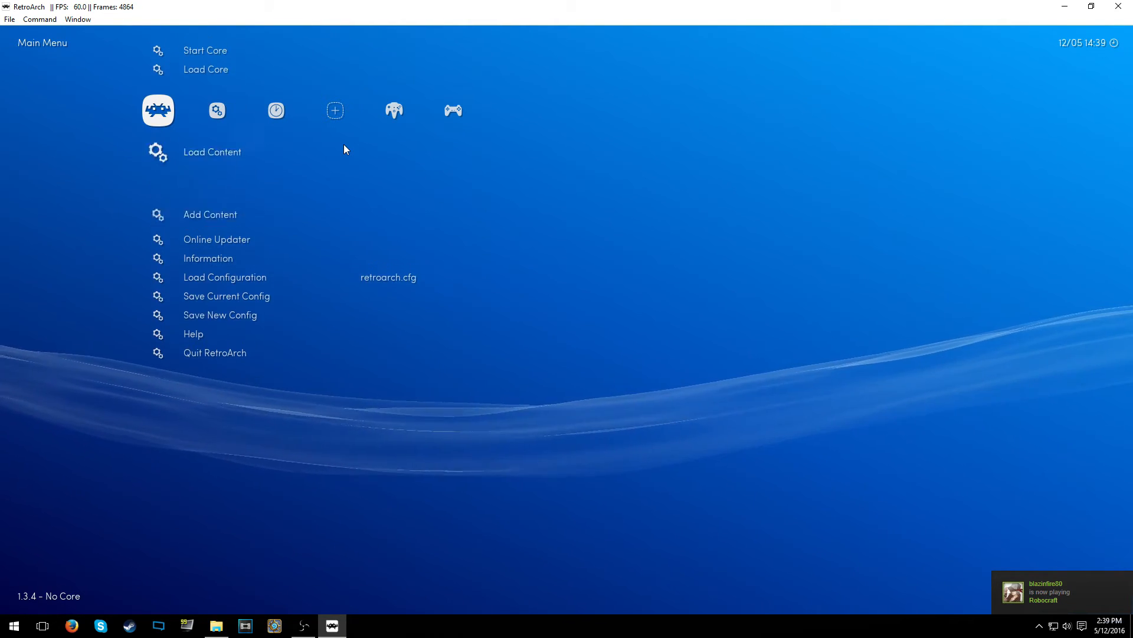
key(Up)
key(Down)
key(Down)
key(Down)
key(Down)
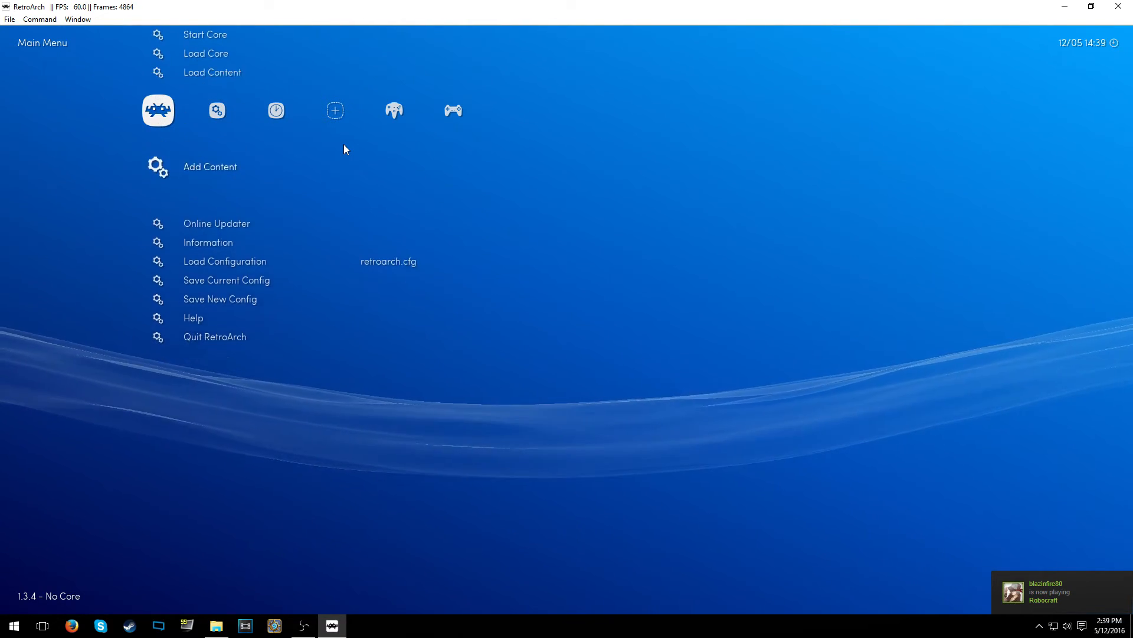
key(Up)
key(Up)
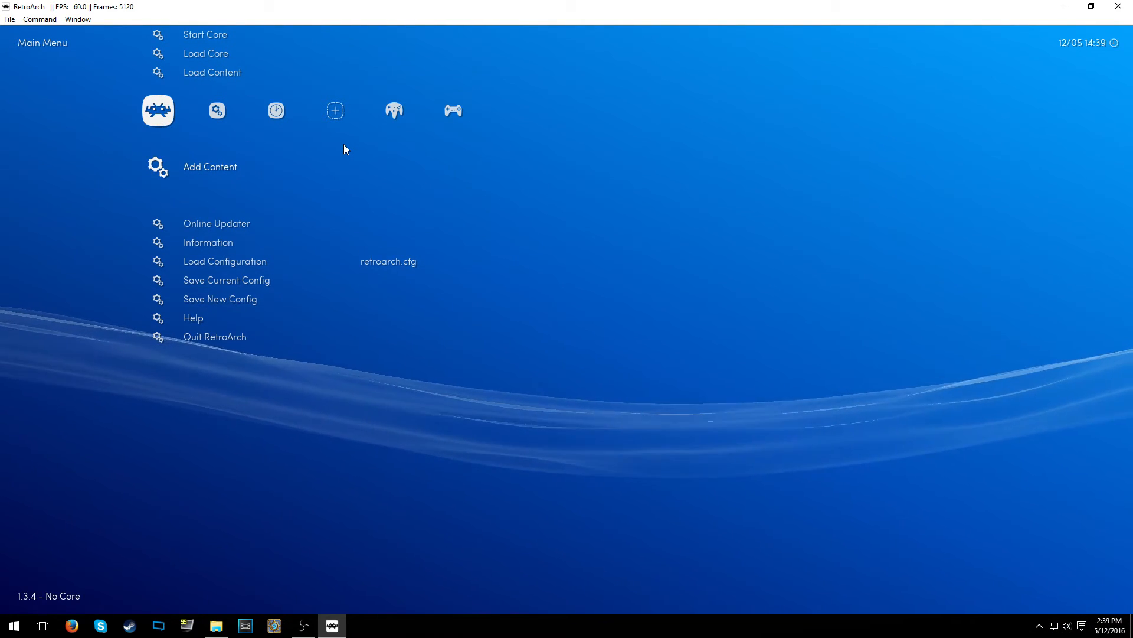
Turn on Use Fullscreen Mode in the Video settings and return to the settings categories
key(Right)
key(Down)
key(Down)
key(Up)
key(Return)
key(Down)
key(Down)
key(Down)
key(Return)
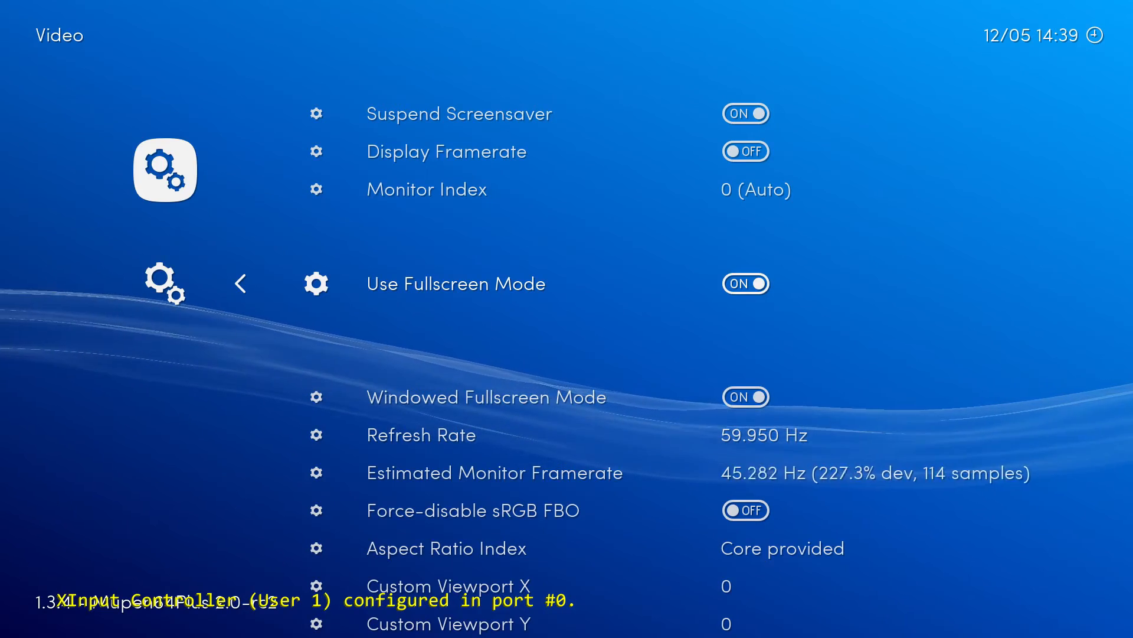
key(BackSpace)
key(Right)
key(Right)
key(Right)
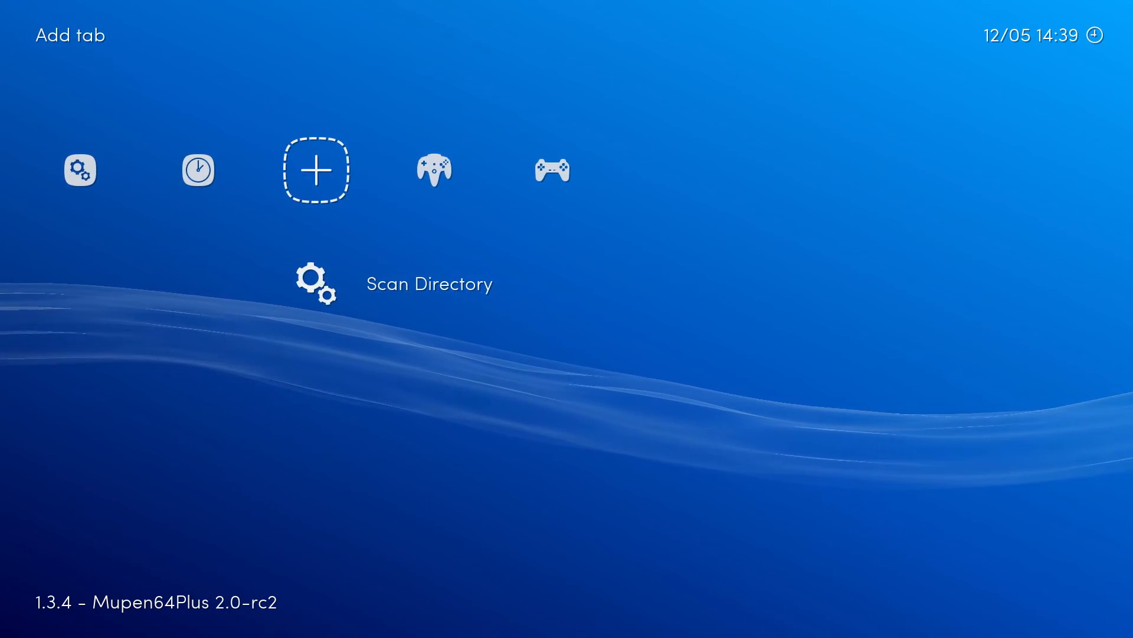
key(Left)
key(Left)
key(Left)
key(Left)
key(Right)
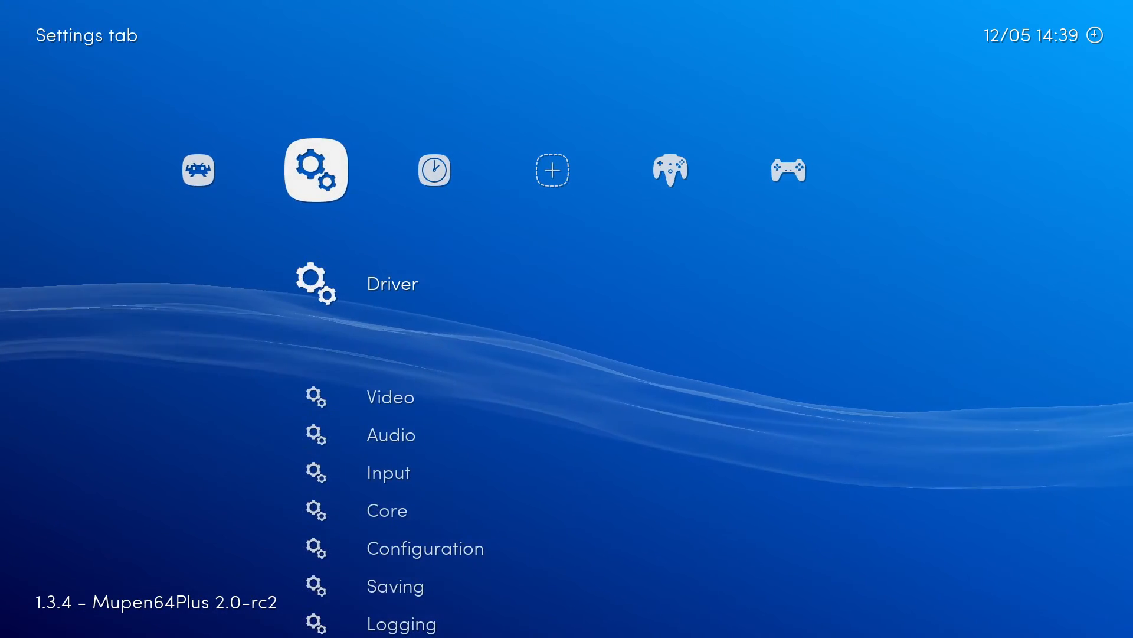
key(Down)
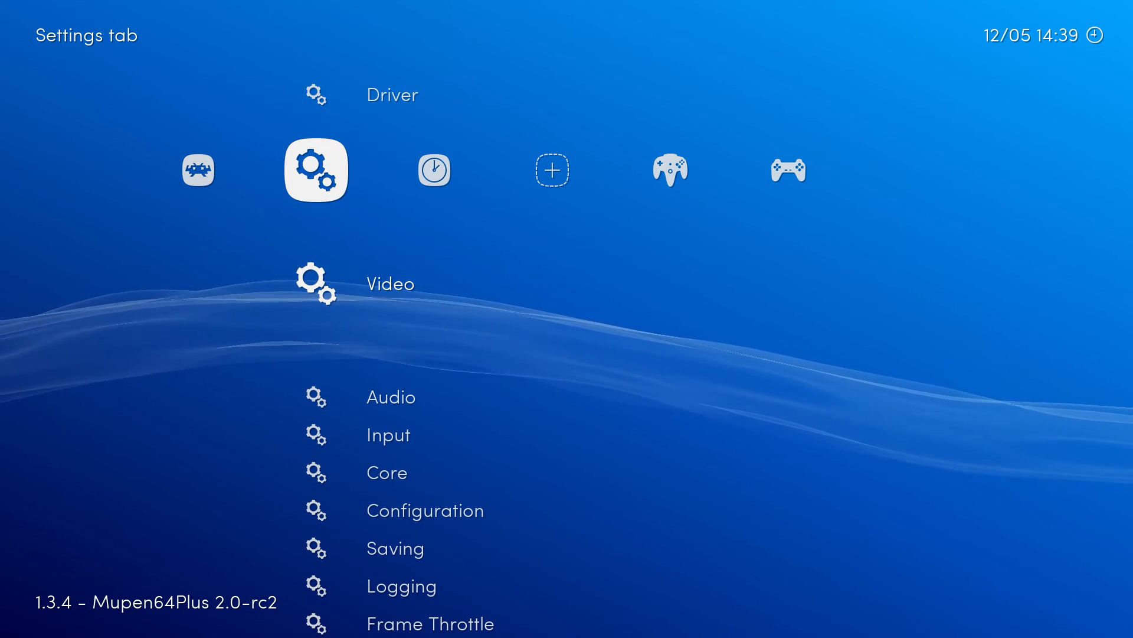
key(Right)
key(Right)
key(Right)
key(Right)
Return to the Main Menu and open the Thumbnails Updater within the Online Updater
key(Left)
key(Left)
key(Left)
key(Left)
key(Left)
key(Down)
key(Down)
key(Down)
key(Down)
key(Return)
key(Down)
key(Return)
Download the Sony - PlayStation.zip thumbnail pack
key(Down)
key(Down)
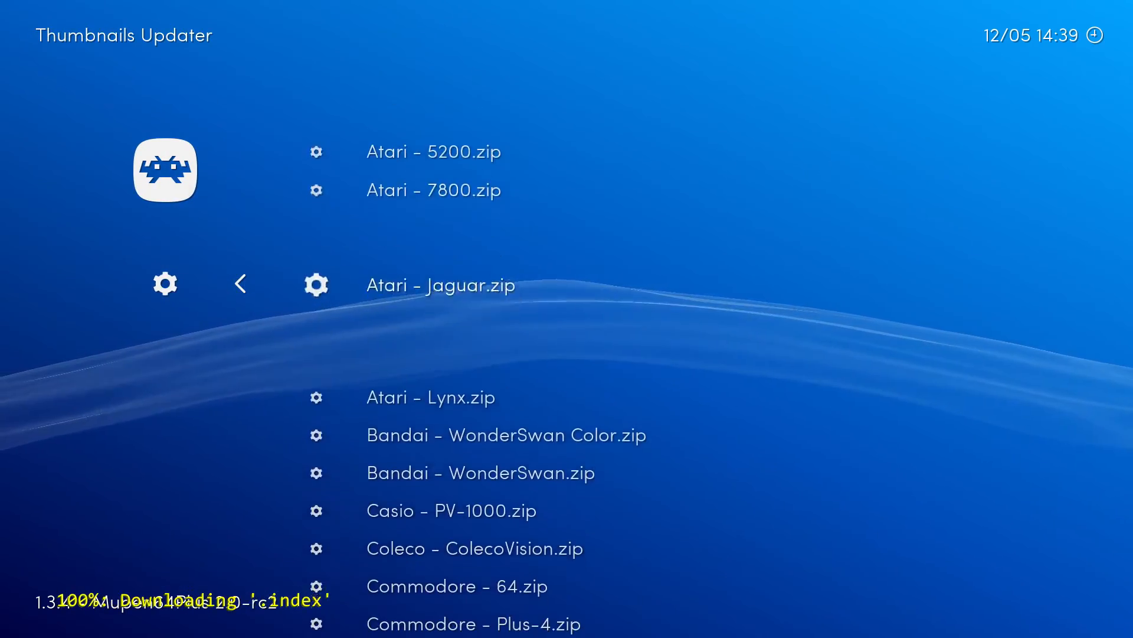
key(Down)
key(Down)
key(Down)
key(Down)
key(Down)
key(Down)
key(Down)
key(Down)
key(Down)
key(Down)
key(Down)
key(Down)
key(Down)
key(Down)
key(Down)
key(Down)
key(Down)
key(Down)
key(Down)
key(Down)
key(Down)
key(Down)
key(Down)
key(Down)
key(Down)
key(Down)
key(Down)
key(Down)
key(Down)
key(Down)
key(Down)
key(Down)
key(Down)
key(Down)
key(Down)
key(Down)
key(Down)
key(Down)
key(Down)
key(Down)
key(Down)
key(Down)
key(Down)
key(Down)
key(Down)
key(Down)
key(Down)
key(Down)
key(Down)
key(Down)
key(Down)
key(Down)
key(Down)
key(Down)
key(Down)
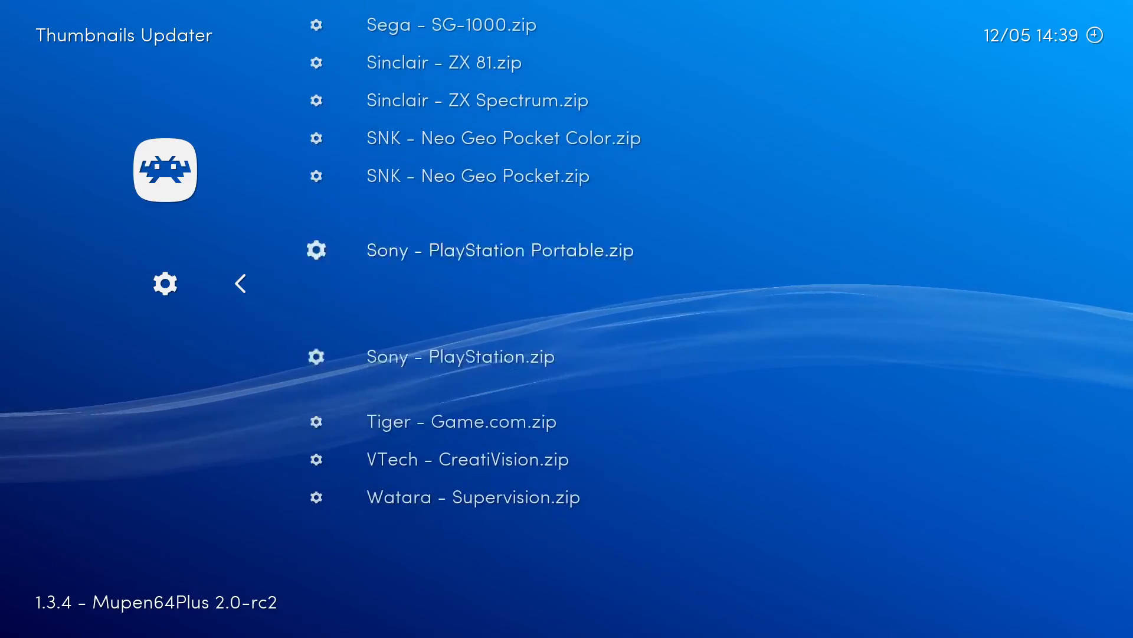
key(Down)
Download the Nintendo - Nintendo 64.zip and Nintendo - Nintendo 64DD.zip thumbnail packs
key(Up)
key(Up)
key(Up)
key(Up)
key(Up)
key(Up)
key(Up)
key(Up)
key(Up)
key(Up)
key(Up)
key(Up)
key(Up)
key(Up)
key(Up)
key(Up)
key(Up)
key(Up)
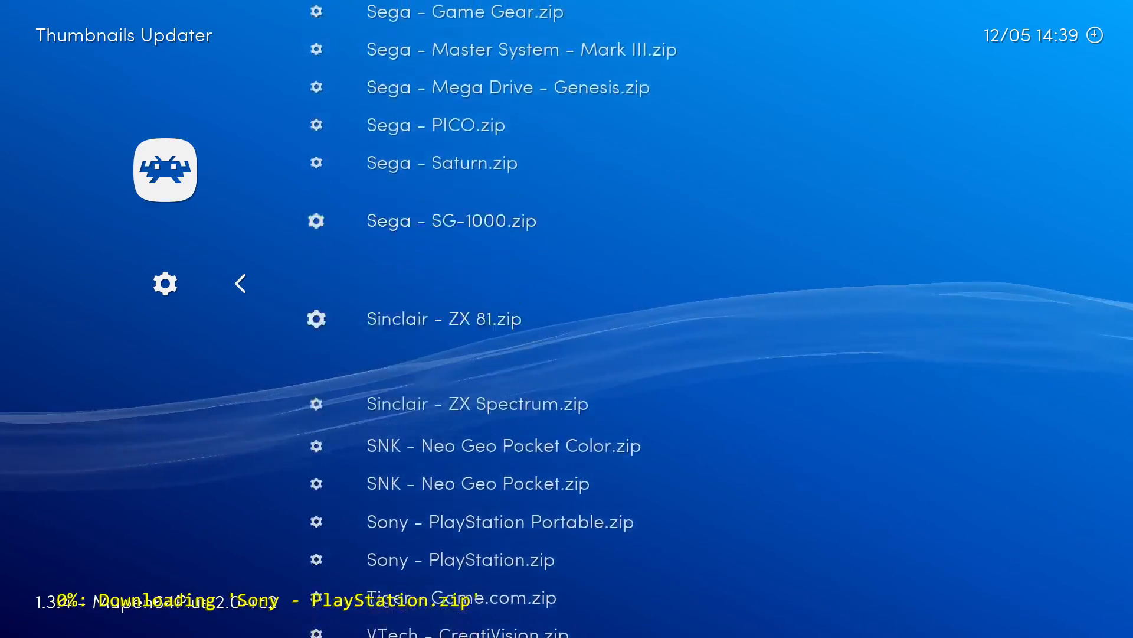
key(Up)
key(Up)
key(Up)
key(Up)
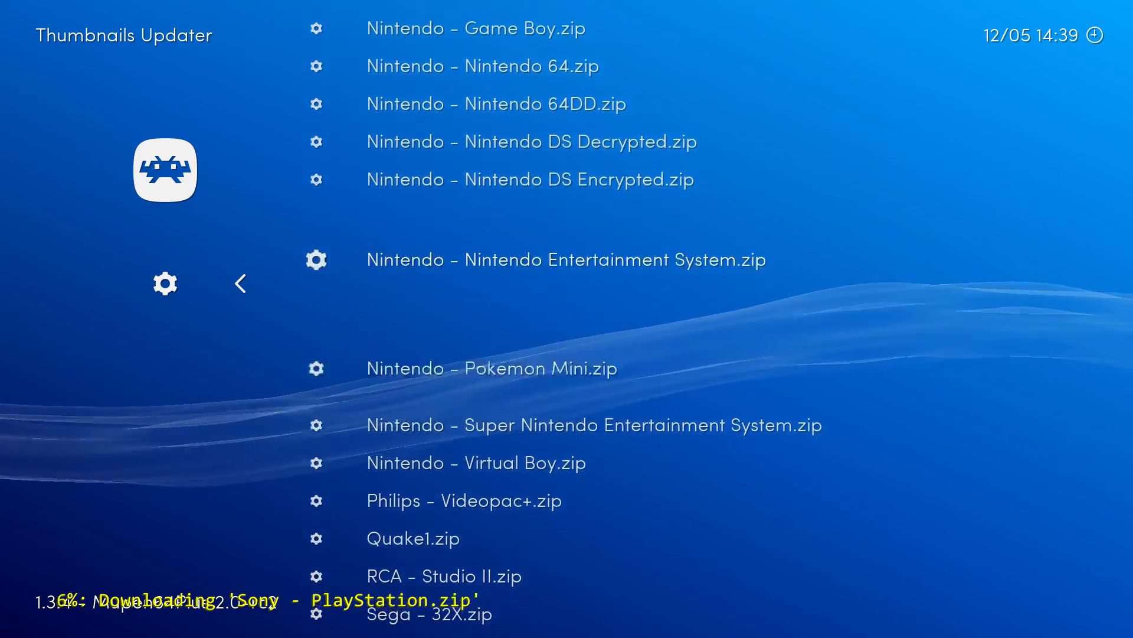
key(Up)
key(Up)
key(Return)
key(Down)
key(Return)
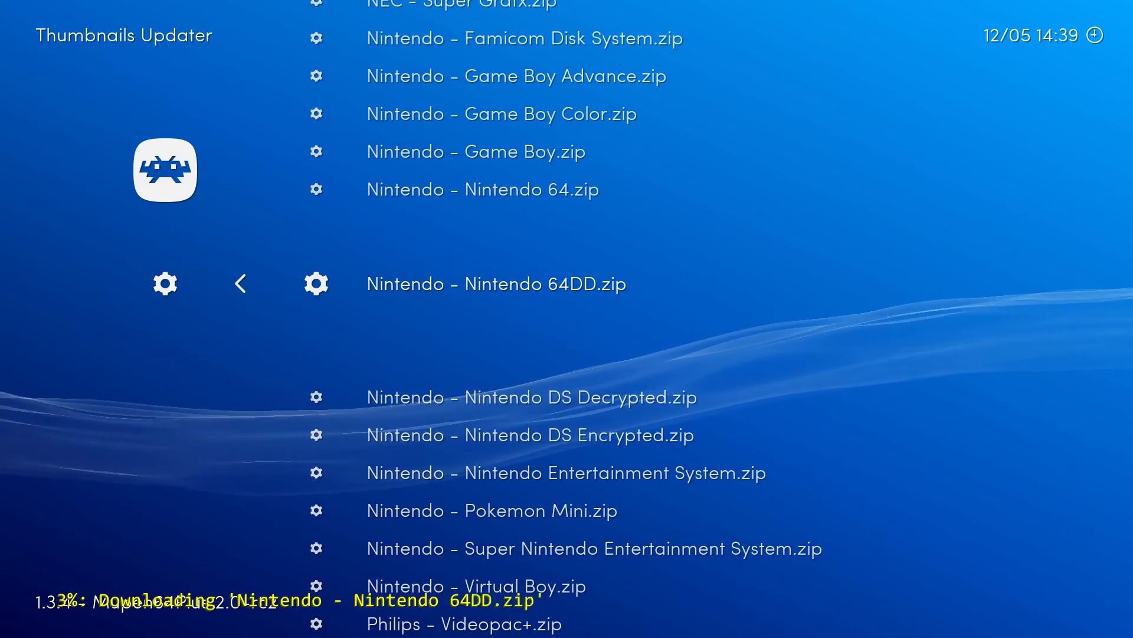
Return to the Main Menu and view the Nintendo - Nintendo 64 playlist with its Super Mario 64 (USA) entry
key(BackSpace)
key(BackSpace)
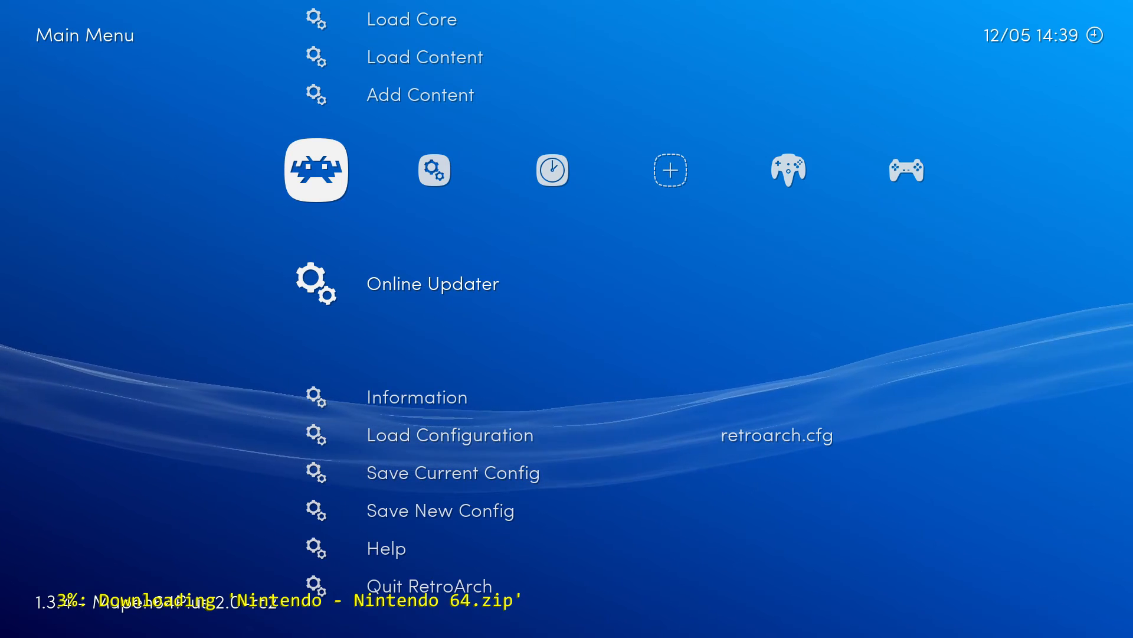
key(Right)
key(Right)
key(Right)
key(Right)
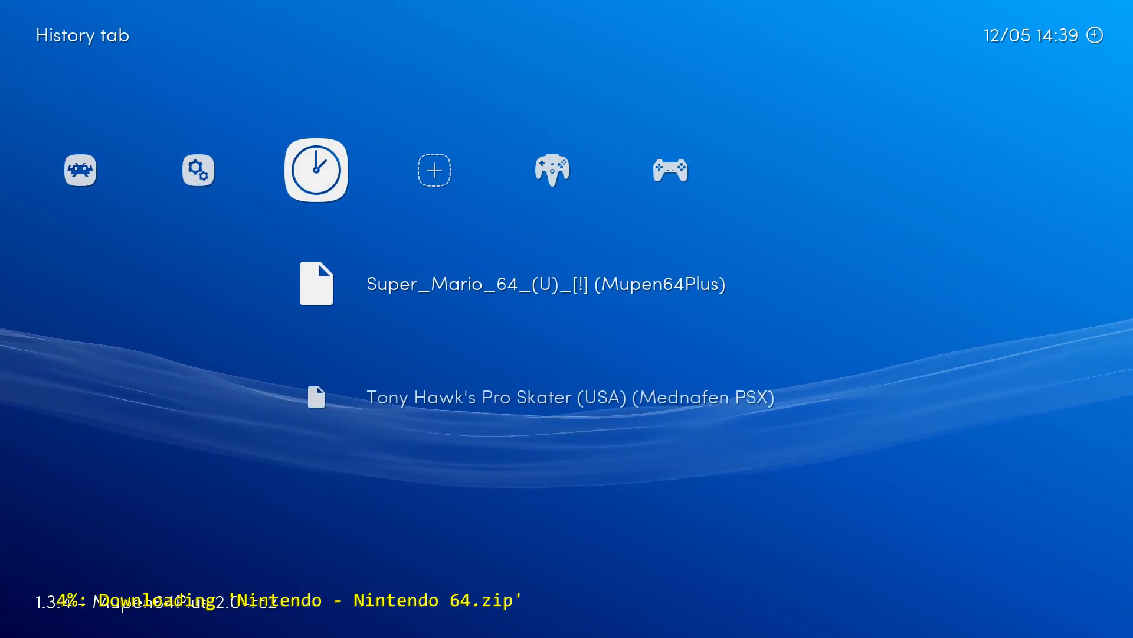
key(Right)
key(Left)
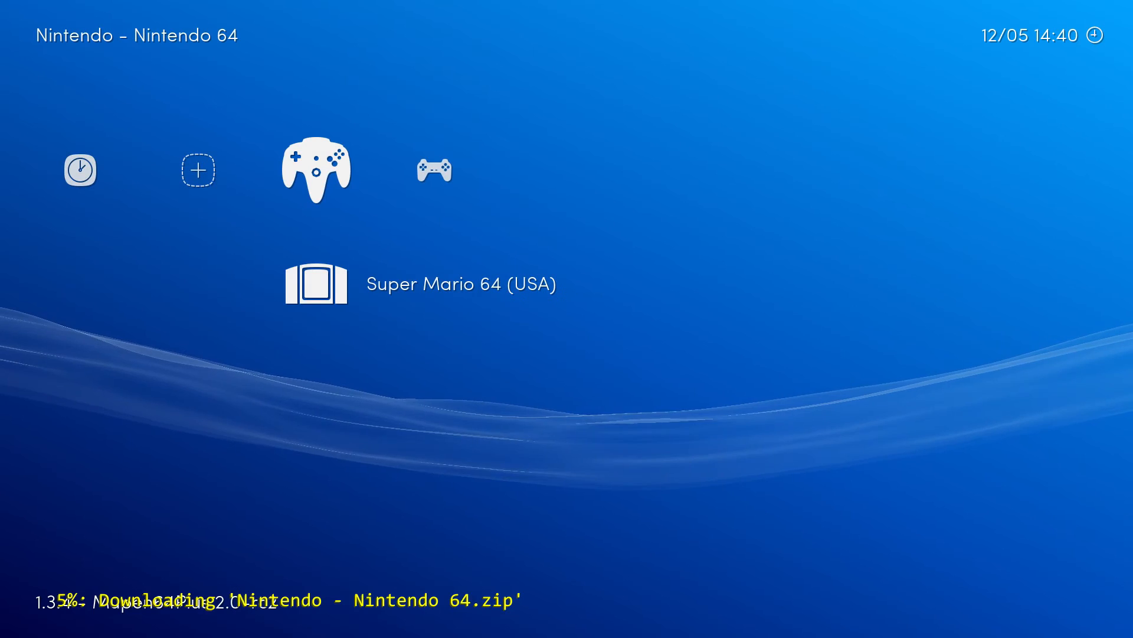
key(Left)
key(Right)
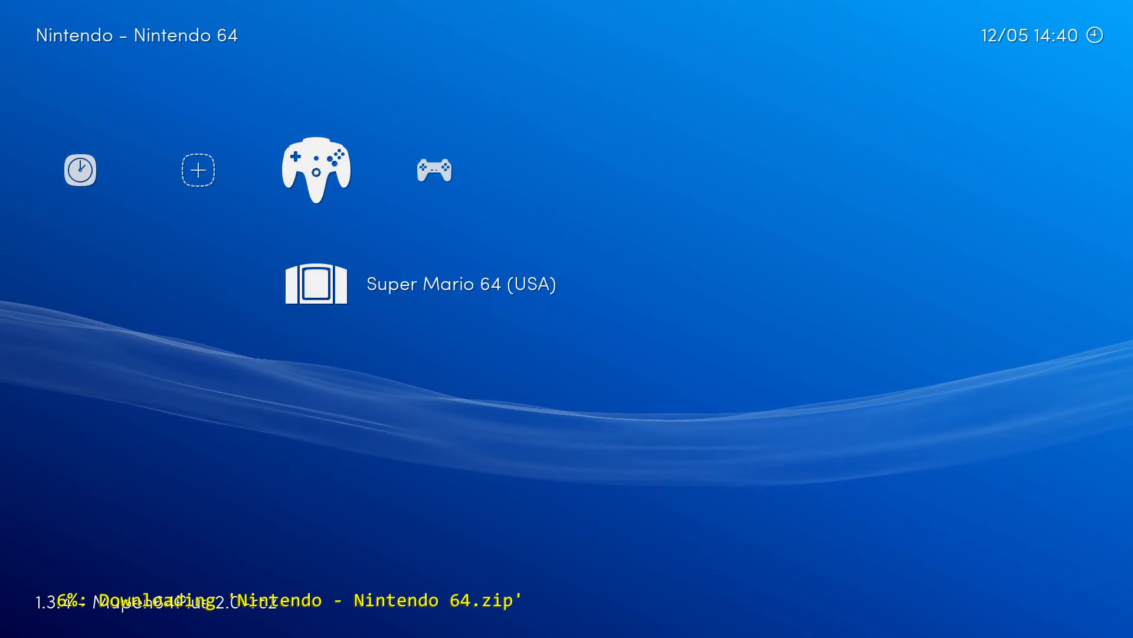
Look back through the sections to the settings categories, ending on the Sony - PlayStation playlist with Tony Hawk's Pro Skater (USA)
key(Right)
key(Left)
key(Left)
key(Left)
key(Left)
key(Left)
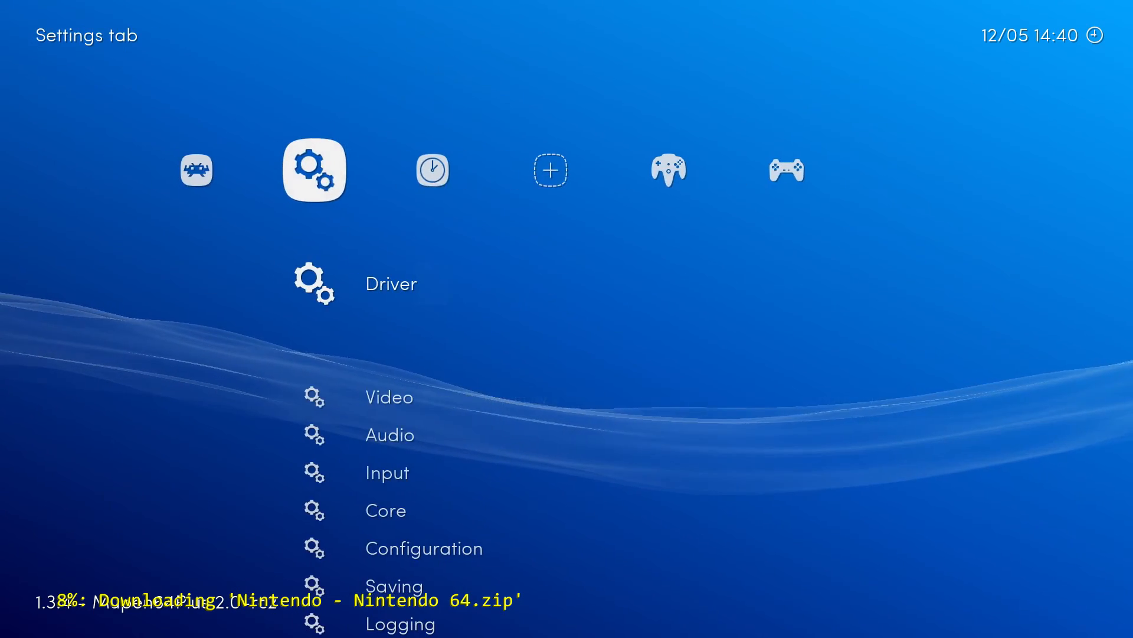
key(Right)
key(Right)
key(Right)
key(Right)
key(Right)
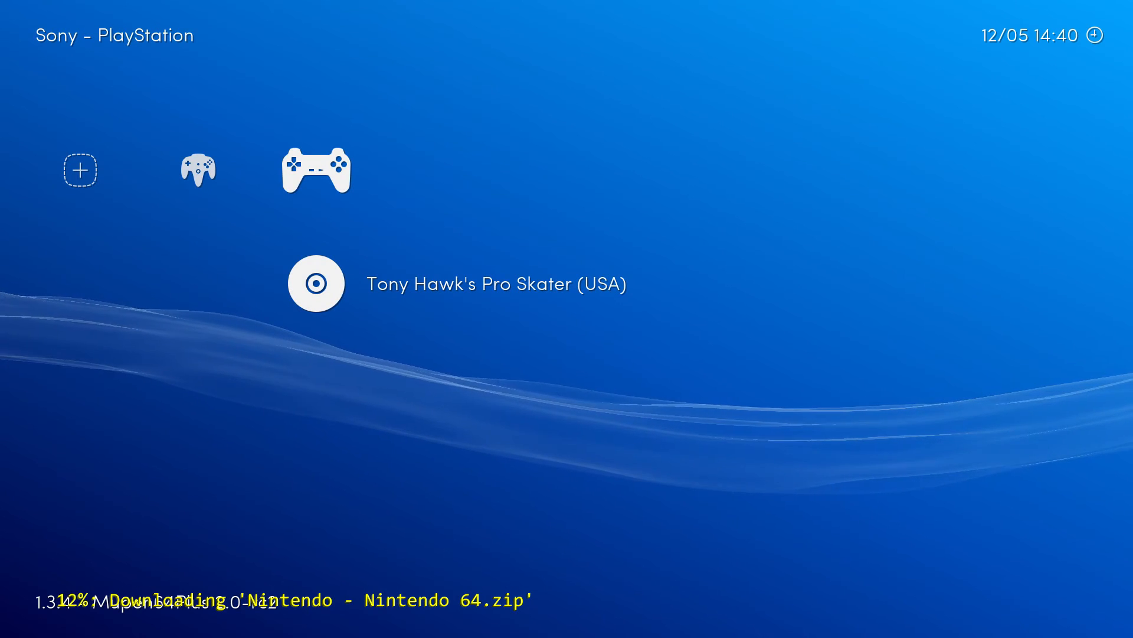